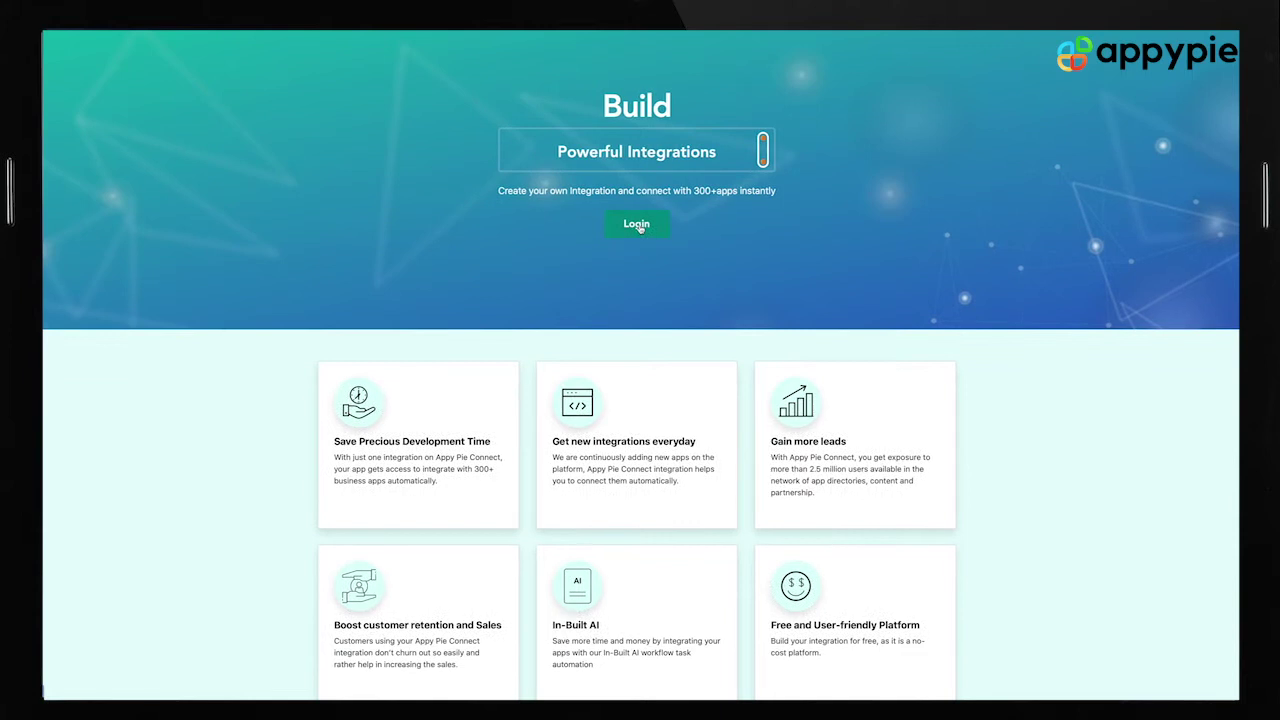
# - Log in to the developer portal and name the new integration ConnectWithZoom
pyautogui.click(637, 224)
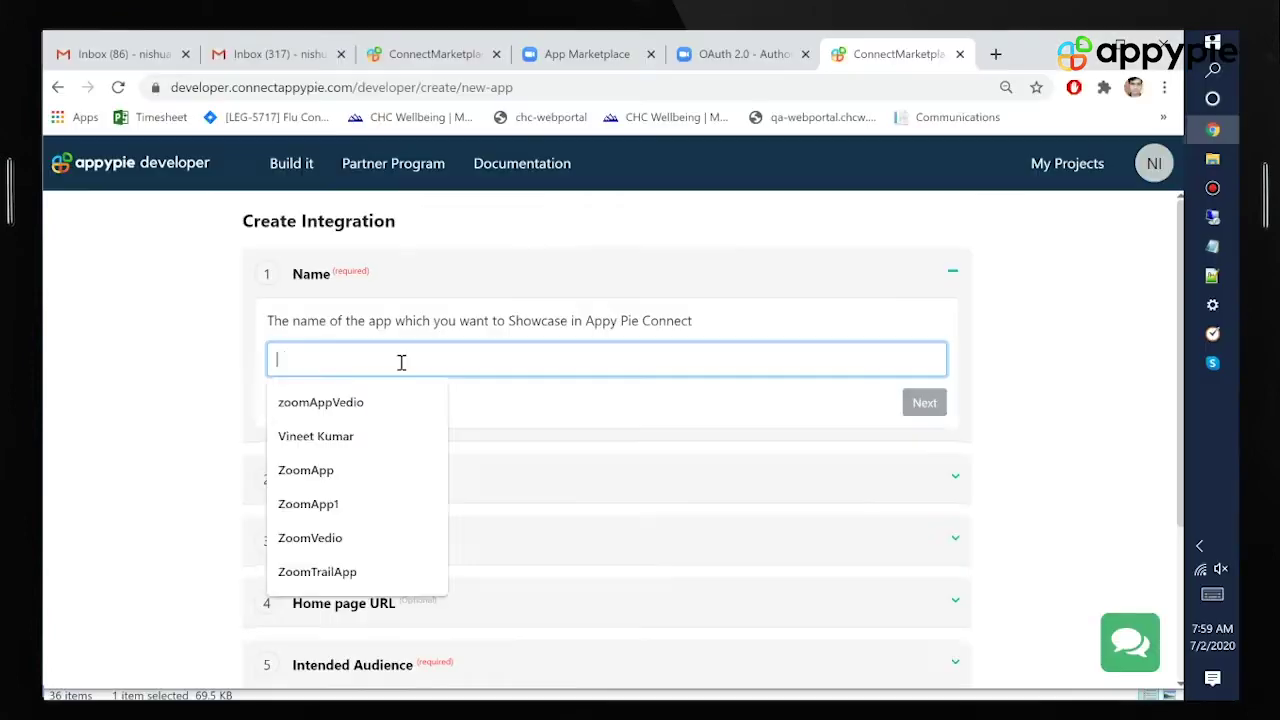
pyautogui.write('ctWith')
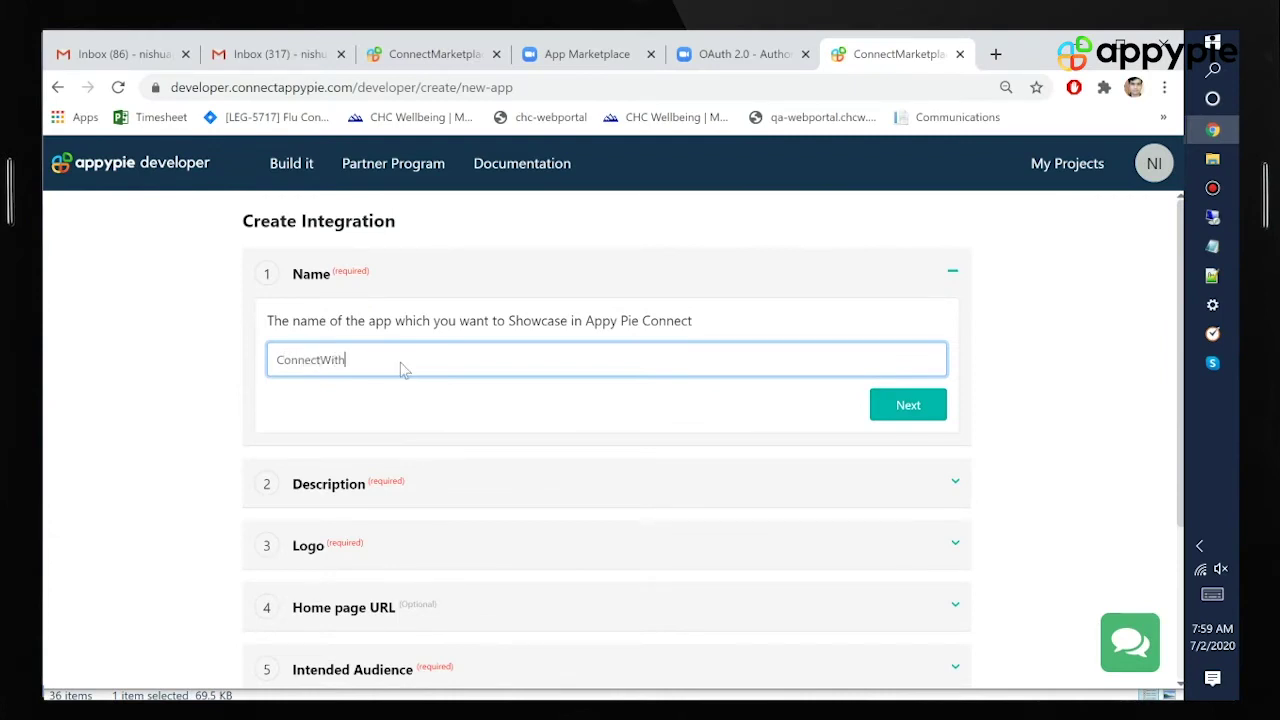
pyautogui.write('onnectWithZoom')
pyautogui.click(910, 410)
# - Describe the app as "Create online meeting with zoom application." and continue to the logo section
pyautogui.click(379, 469)
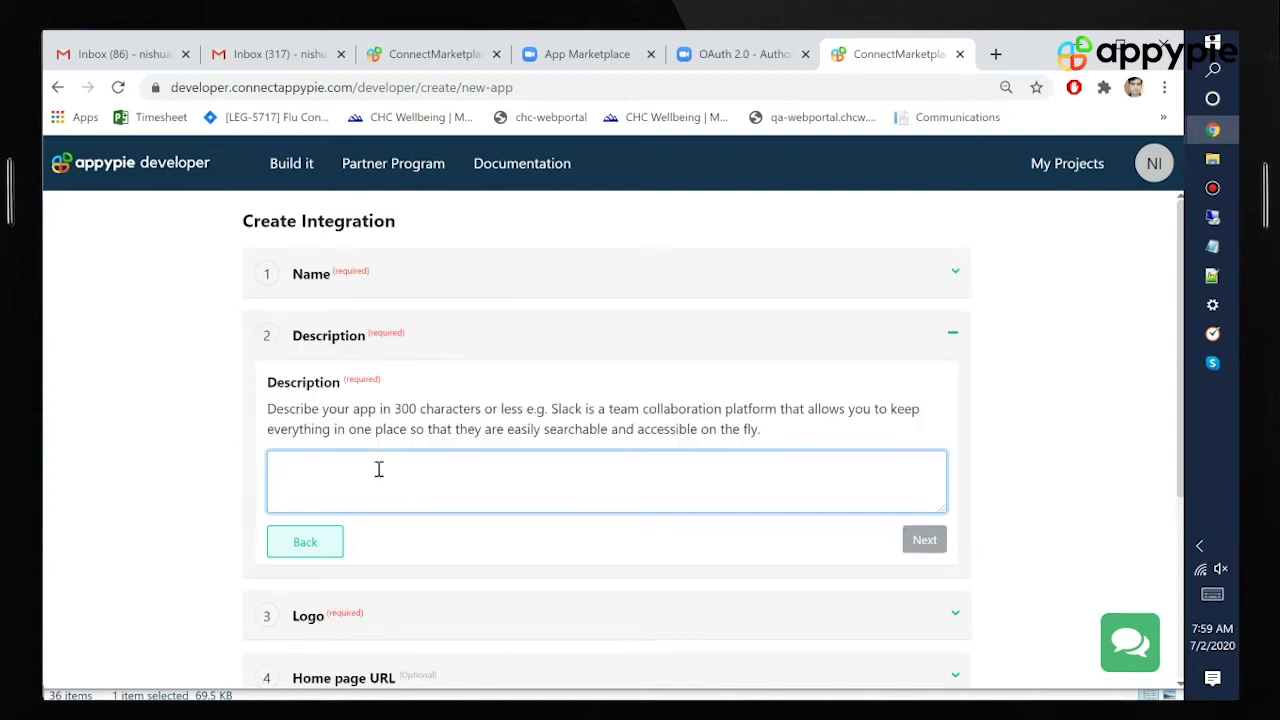
pyautogui.write('Create online mee')
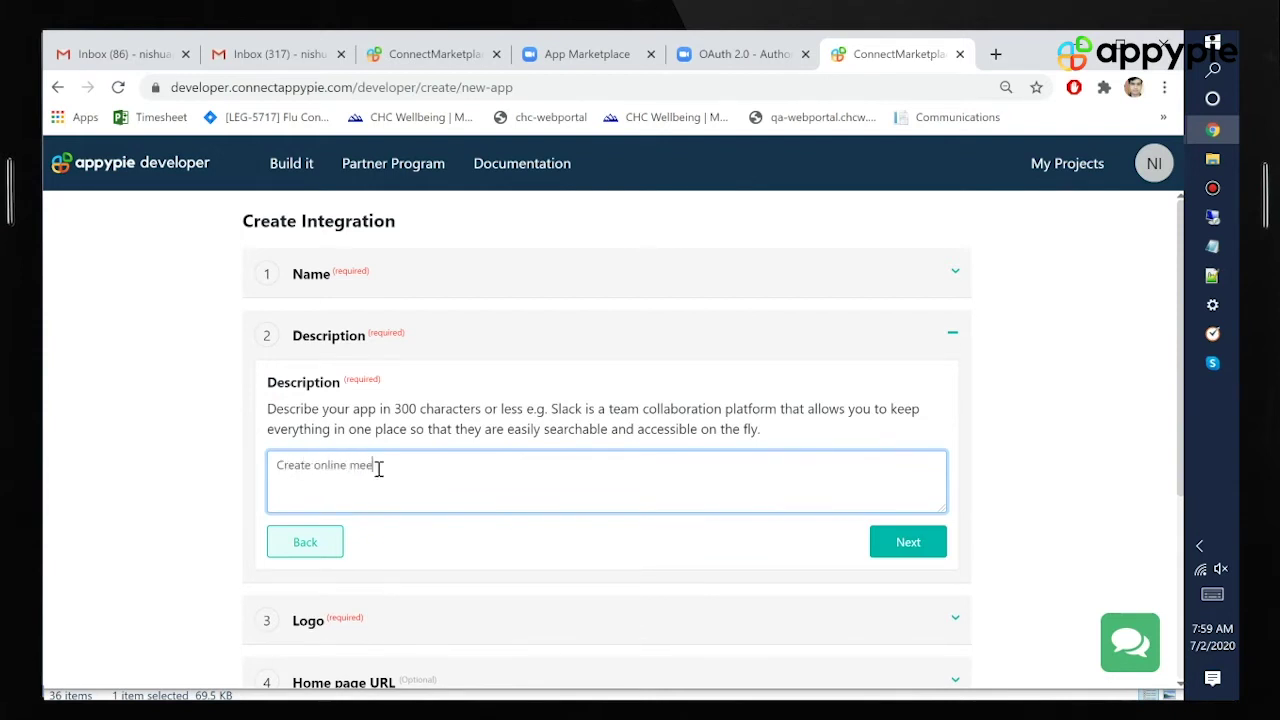
pyautogui.write('ting with zoom application.')
pyautogui.click(904, 548)
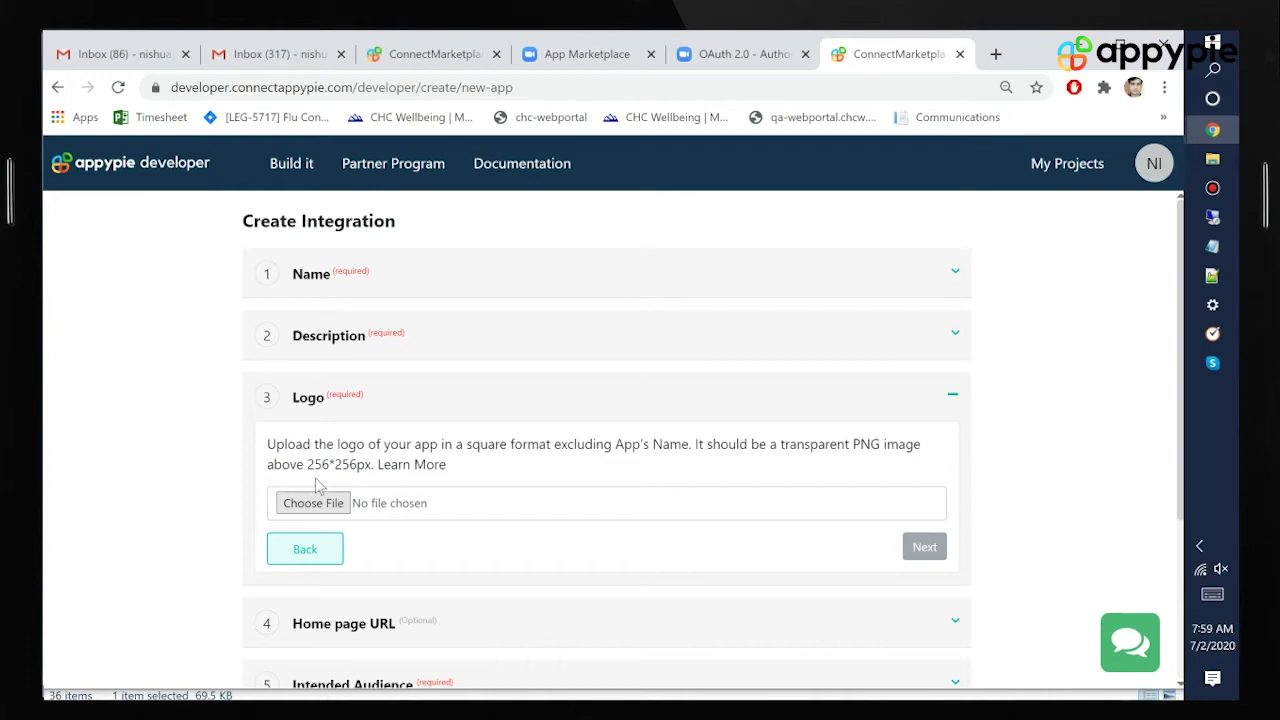
# - Upload VedioImage from the Desktop as the app logo and skip the optional home page URL
pyautogui.click(318, 503)
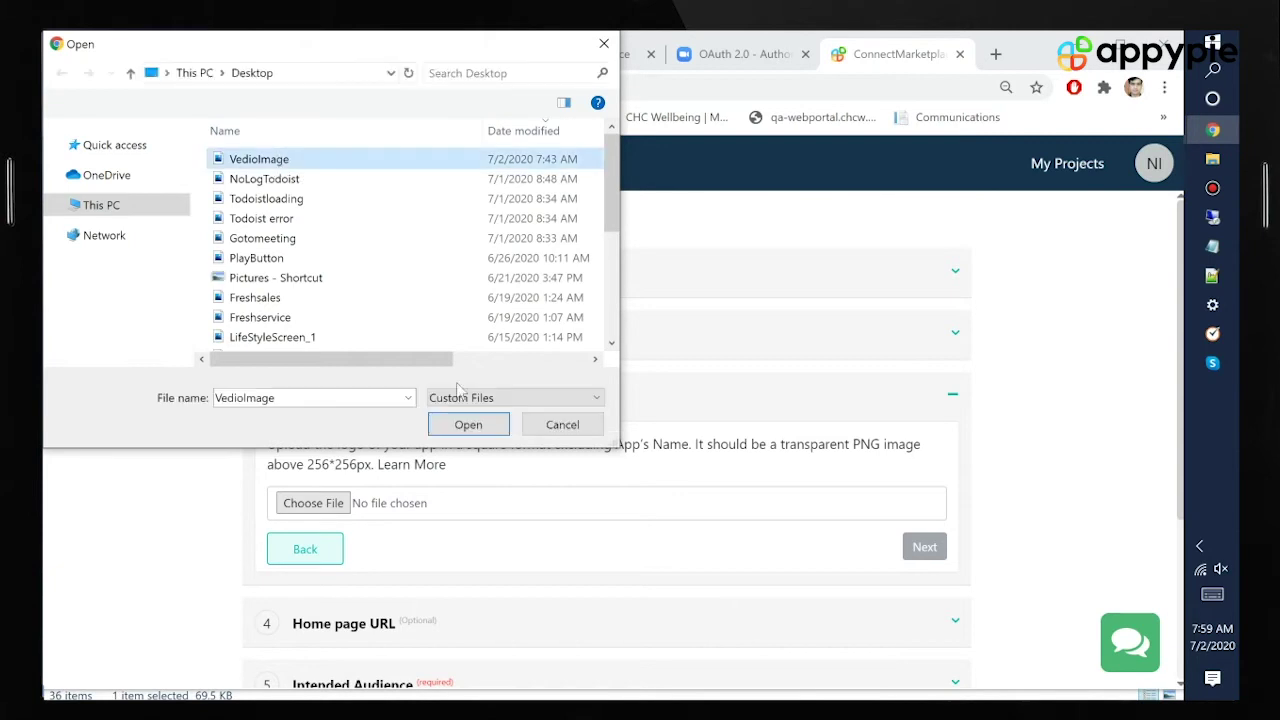
pyautogui.press('Return')
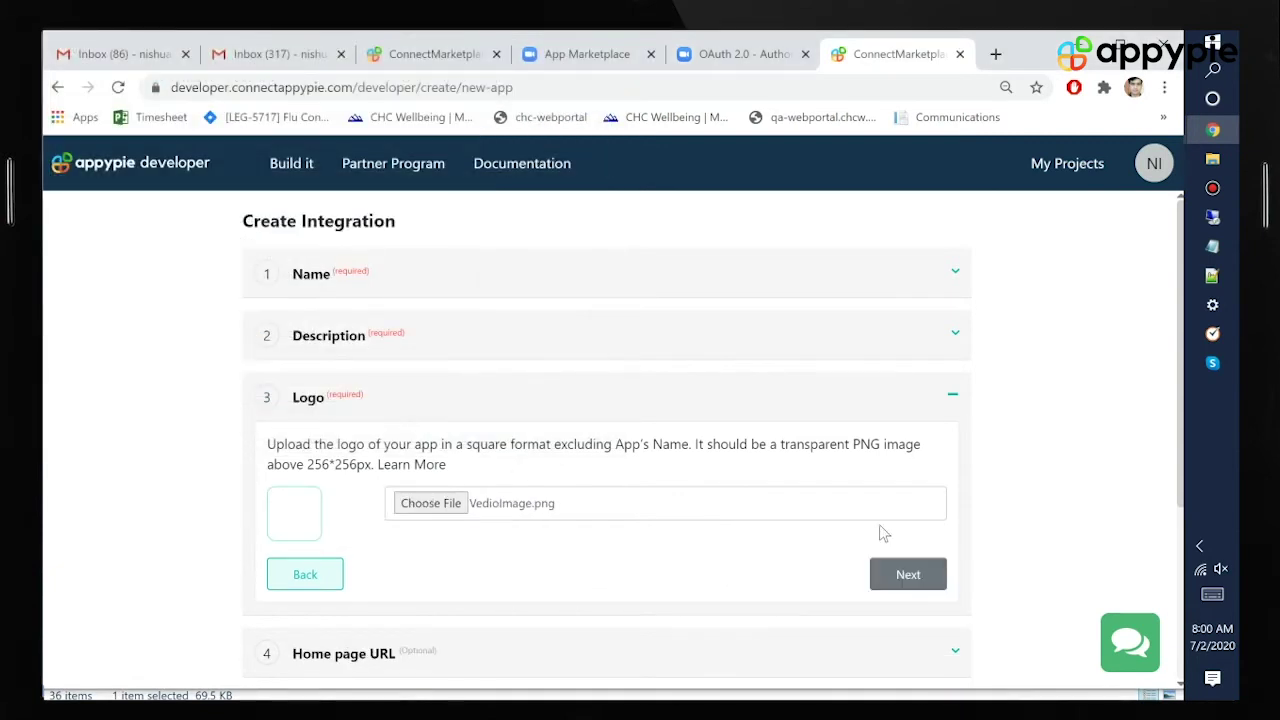
pyautogui.click(896, 574)
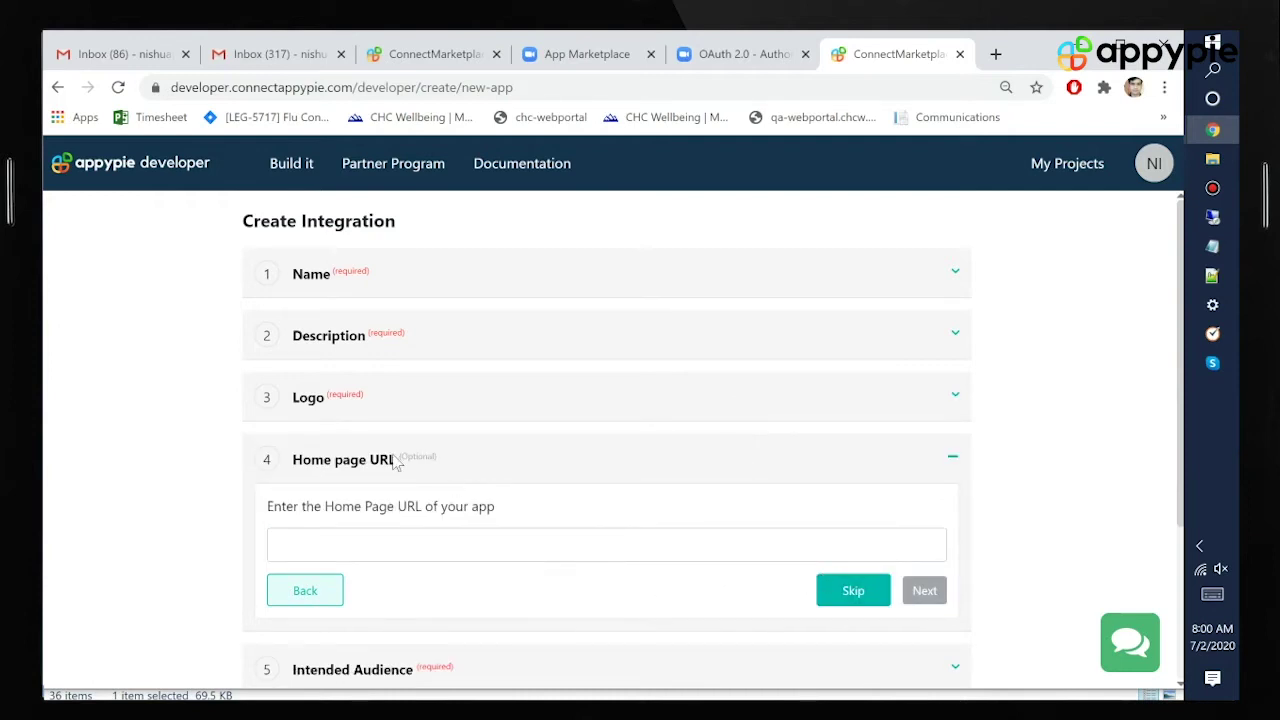
pyautogui.click(884, 596)
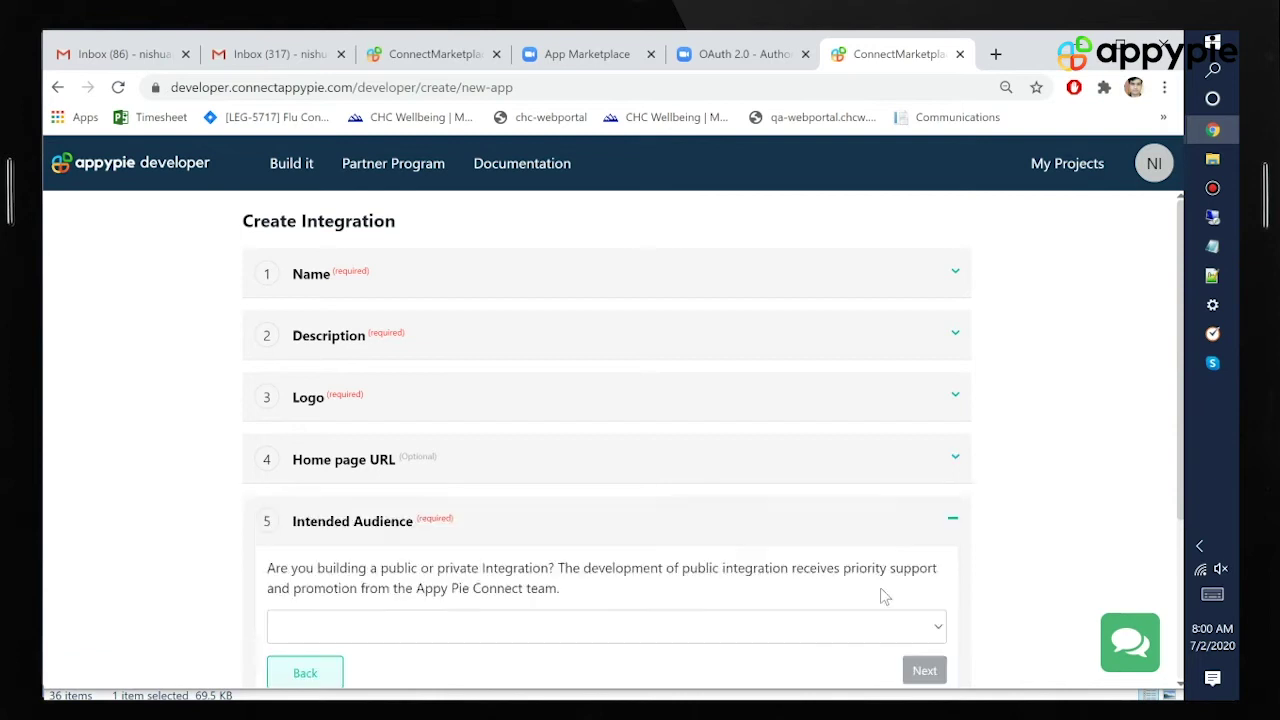
# - Set the intended audience to Public, making the app available to the entire Appy connect ecosystem, and continue
pyautogui.click(813, 628)
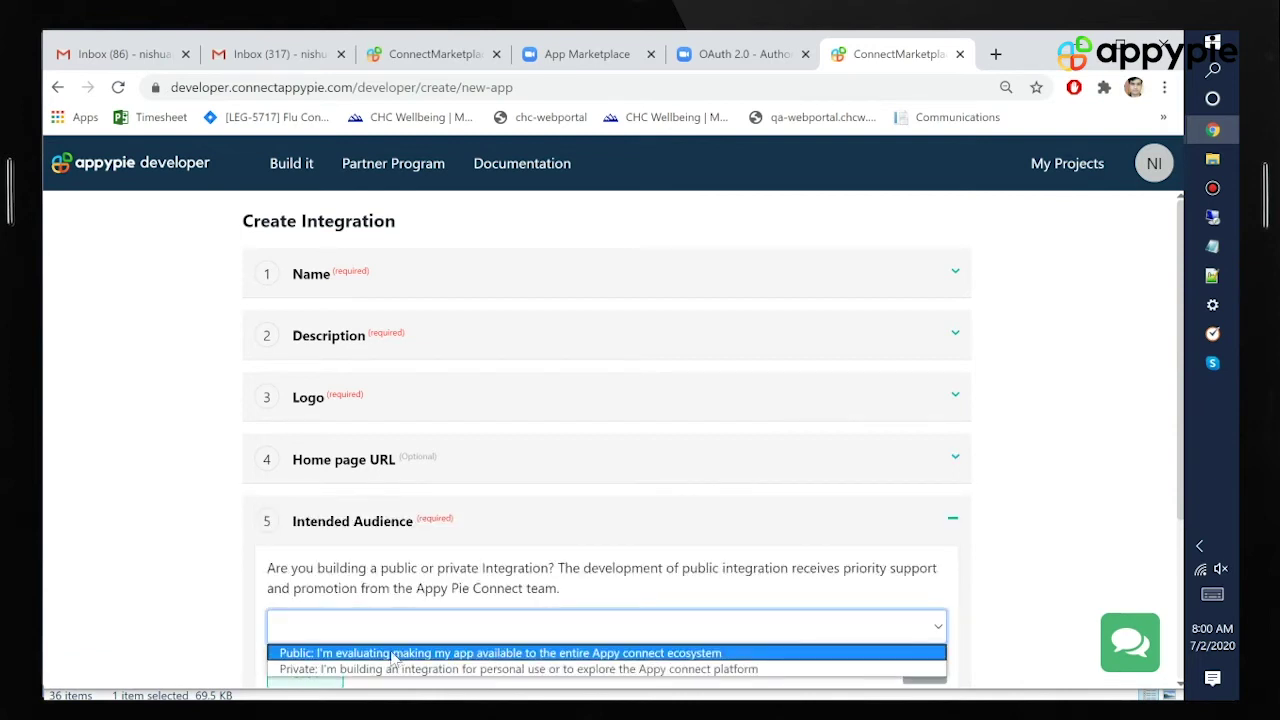
pyautogui.click(628, 651)
pyautogui.scroll(-3, 628, 651)
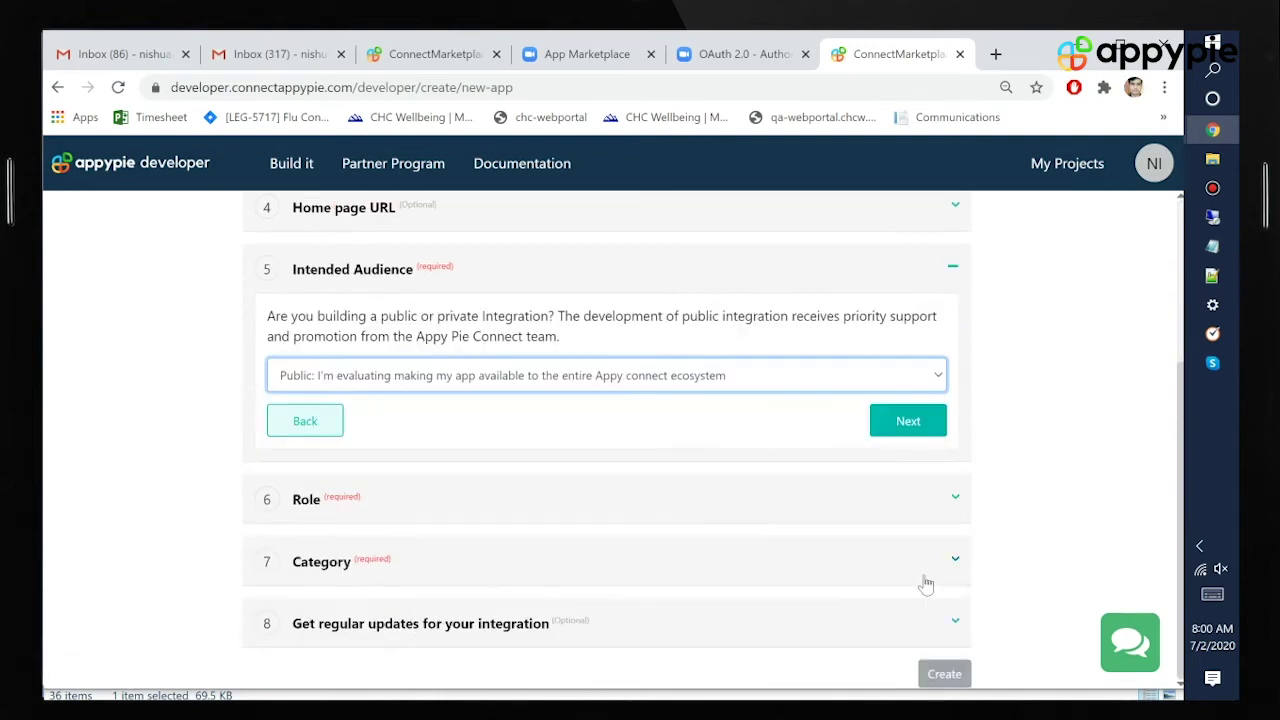
pyautogui.click(910, 424)
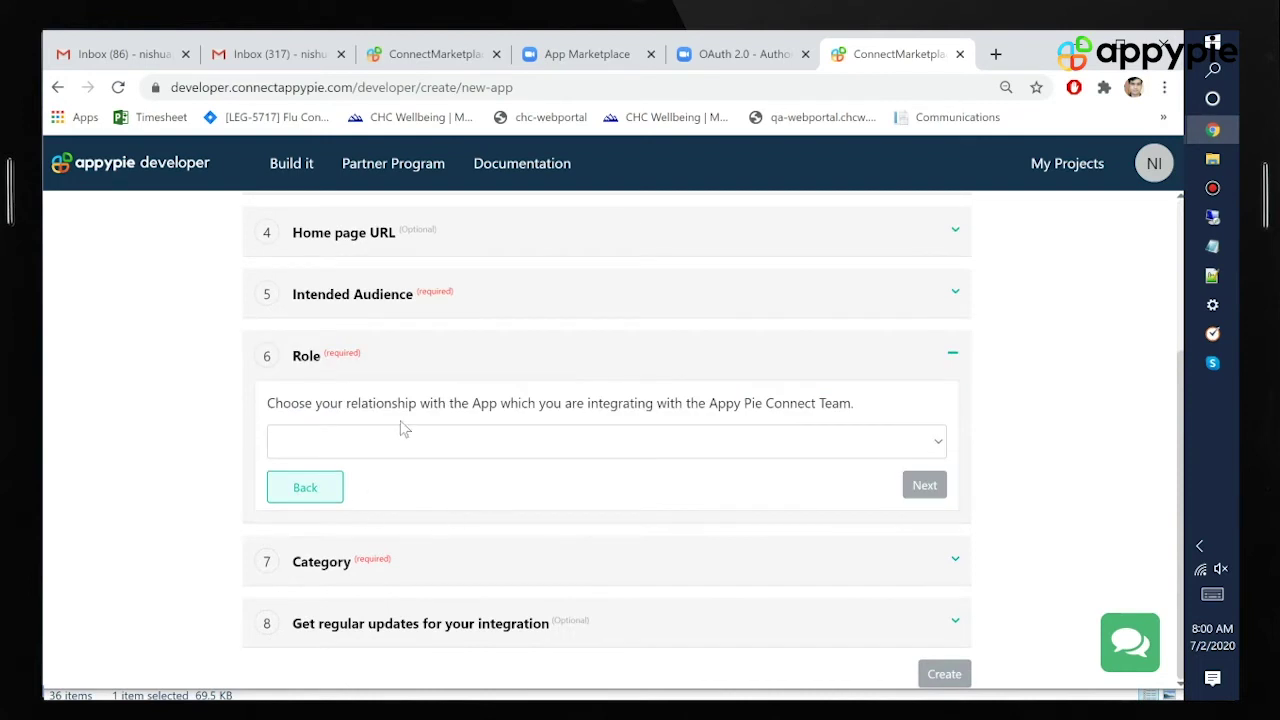
# - Set the role to "I have no affiliation with ConnectWithZoom" and continue
pyautogui.click(388, 446)
pyautogui.click(375, 518)
pyautogui.click(458, 450)
pyautogui.click(414, 497)
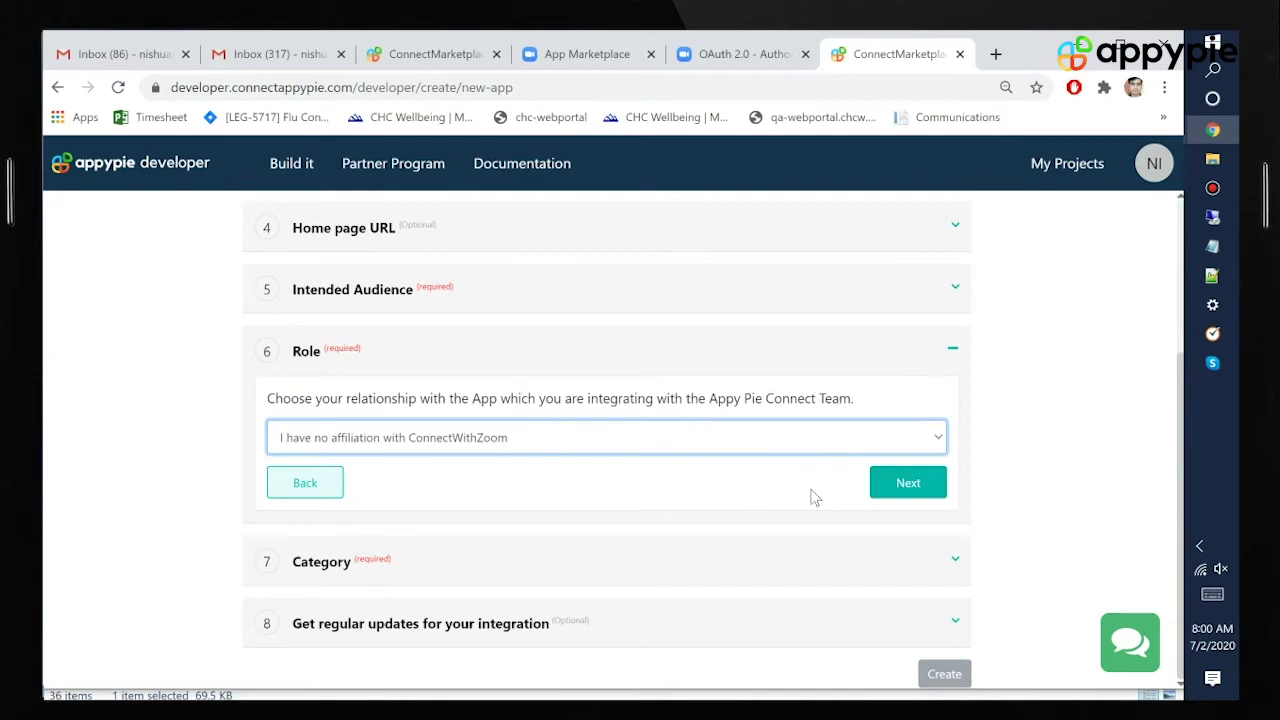
pyautogui.click(886, 483)
# - Assign the categories Notifications and Project Management to the app and continue
pyautogui.click(380, 500)
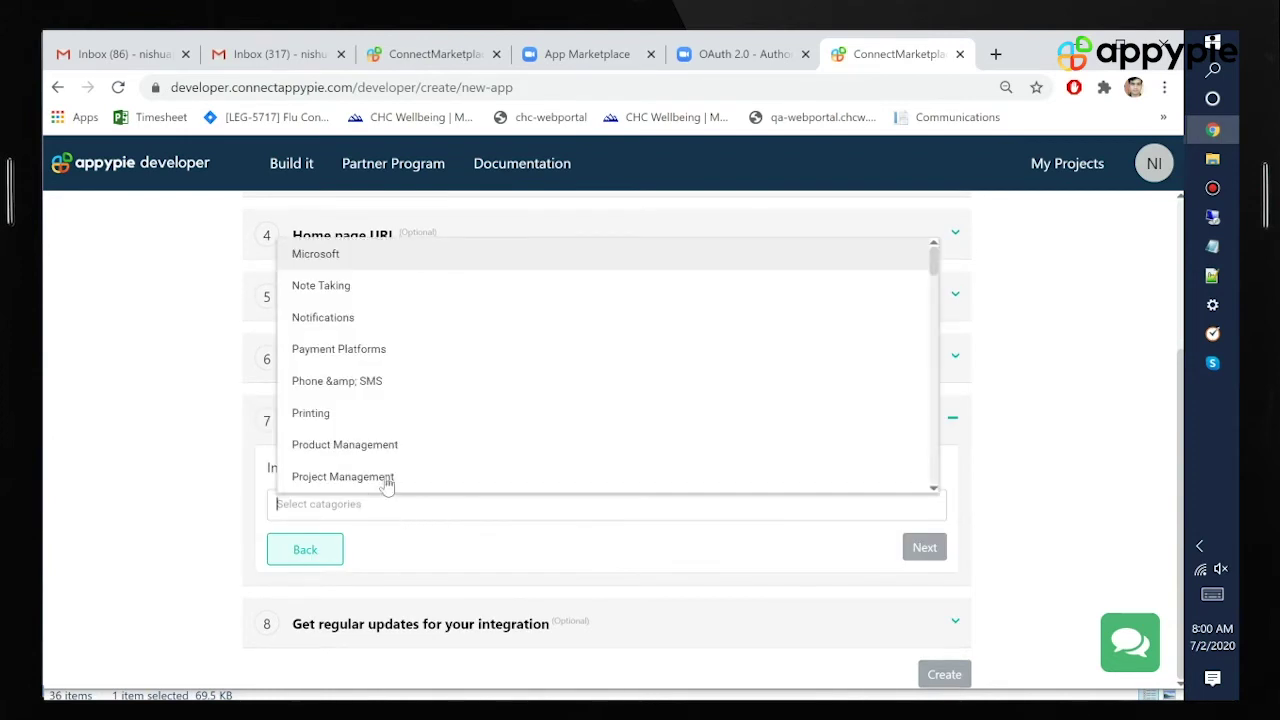
pyautogui.click(334, 320)
pyautogui.click(458, 508)
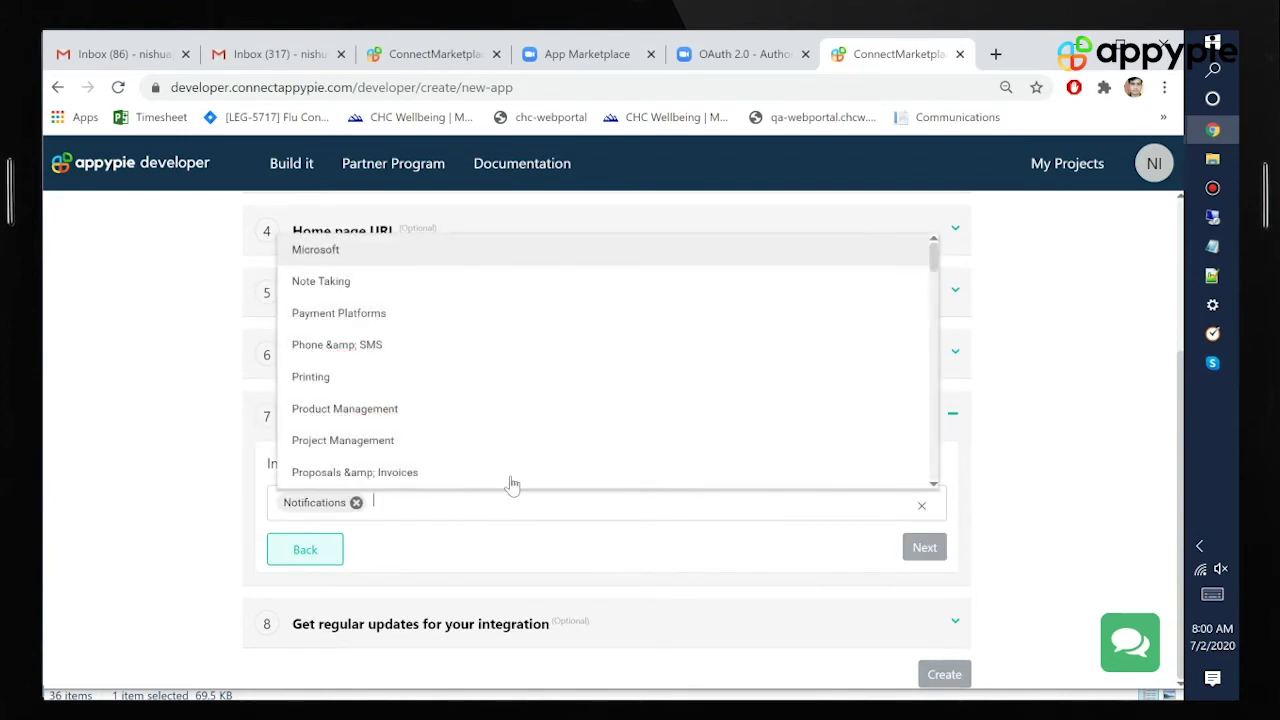
pyautogui.click(414, 450)
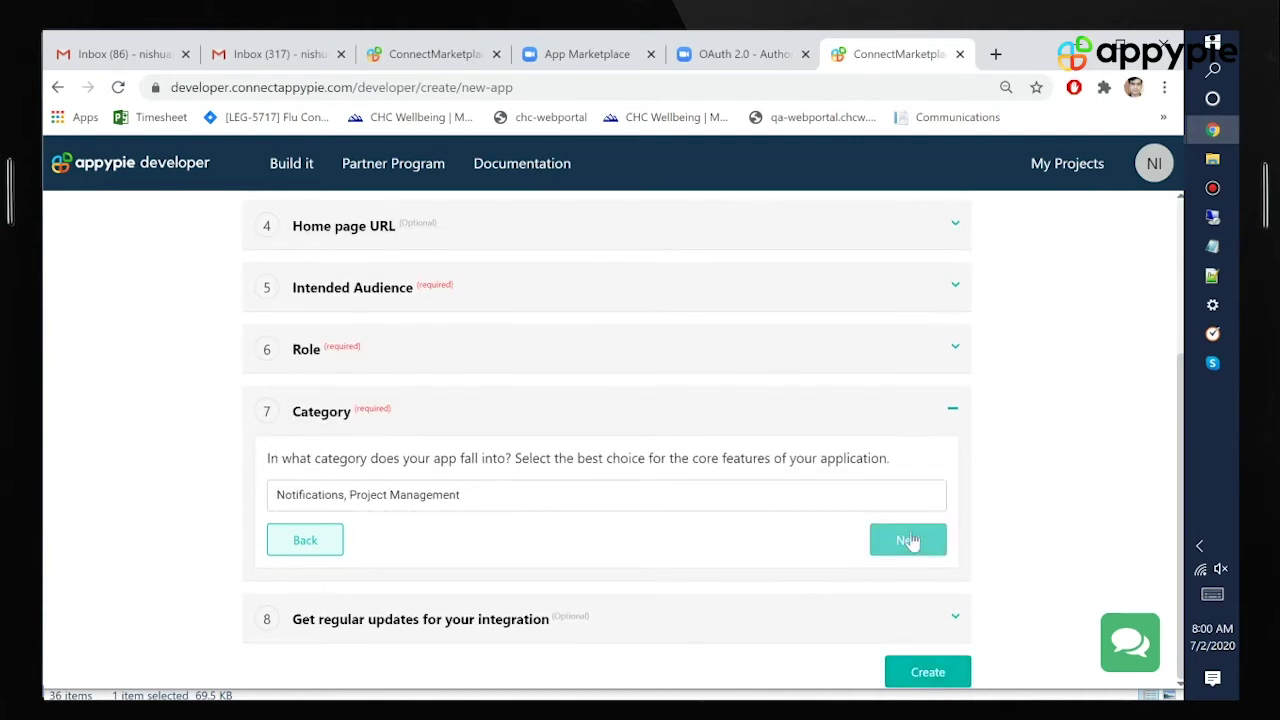
pyautogui.click(912, 545)
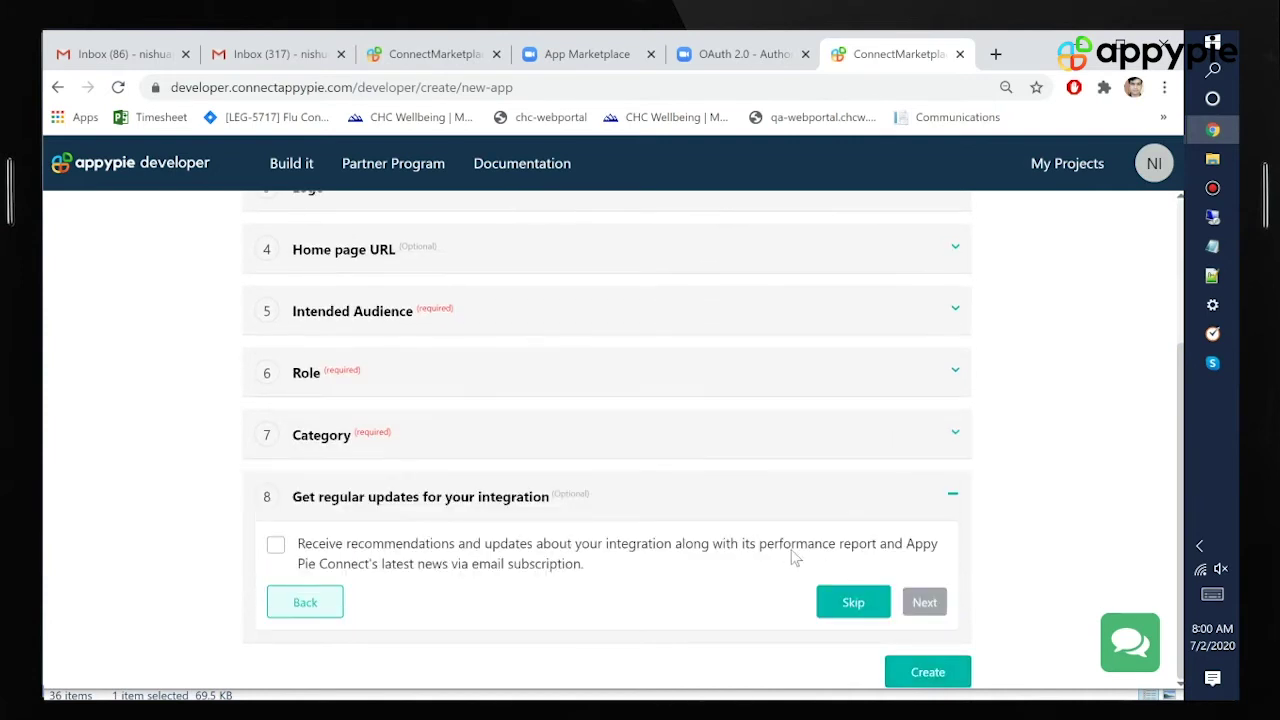
# - Skip the optional email updates and create the integration
pyautogui.click(845, 603)
pyautogui.click(916, 674)
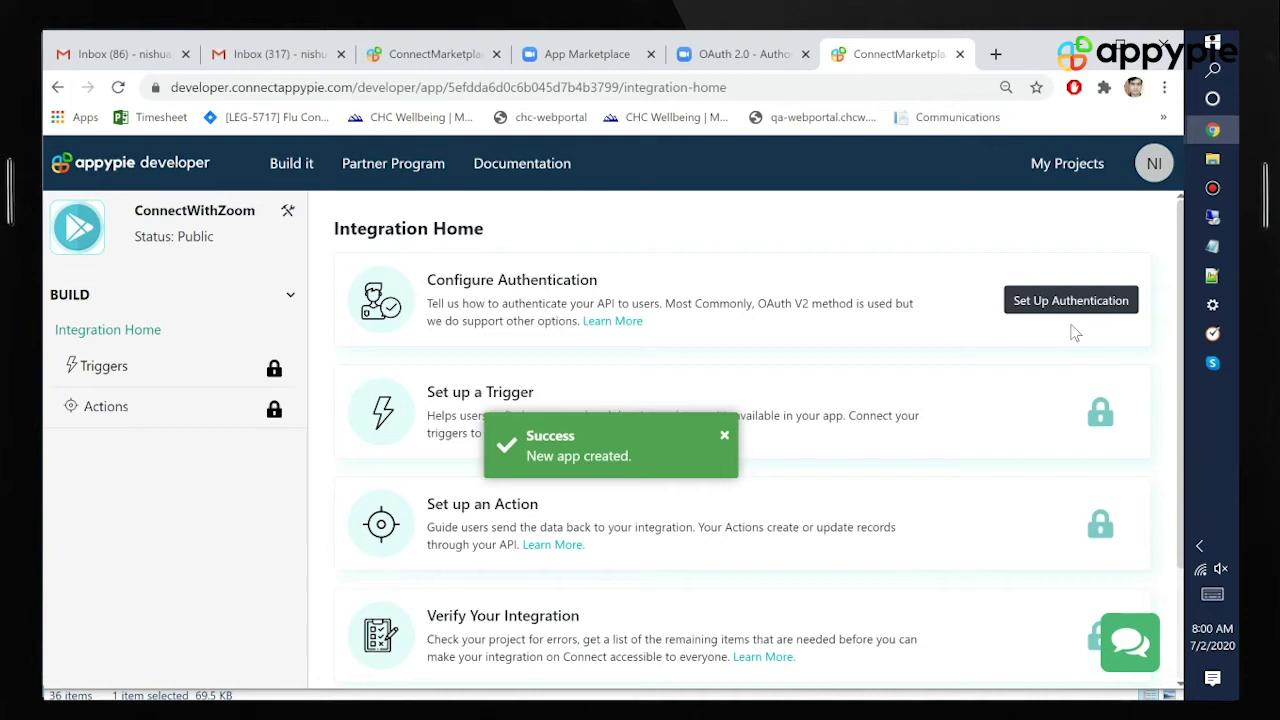
# - Set up authentication for the integration with O Auth v2 and save the choice
pyautogui.click(1004, 318)
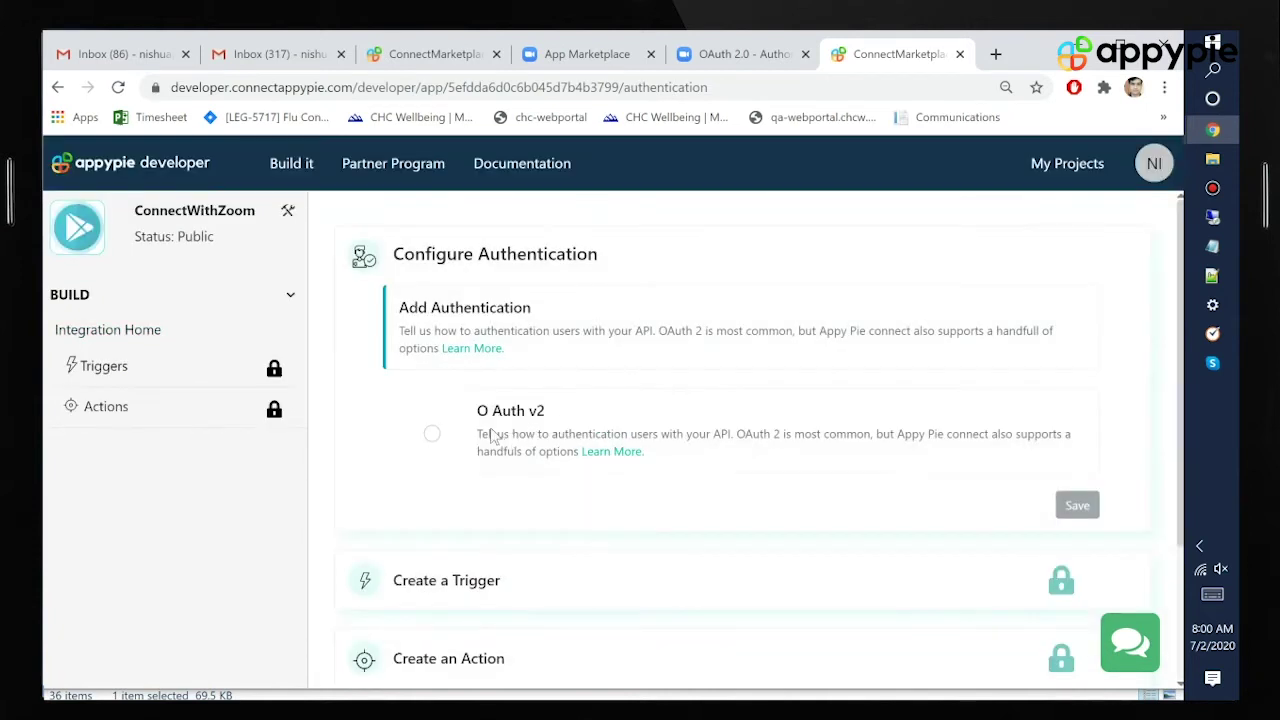
pyautogui.click(432, 433)
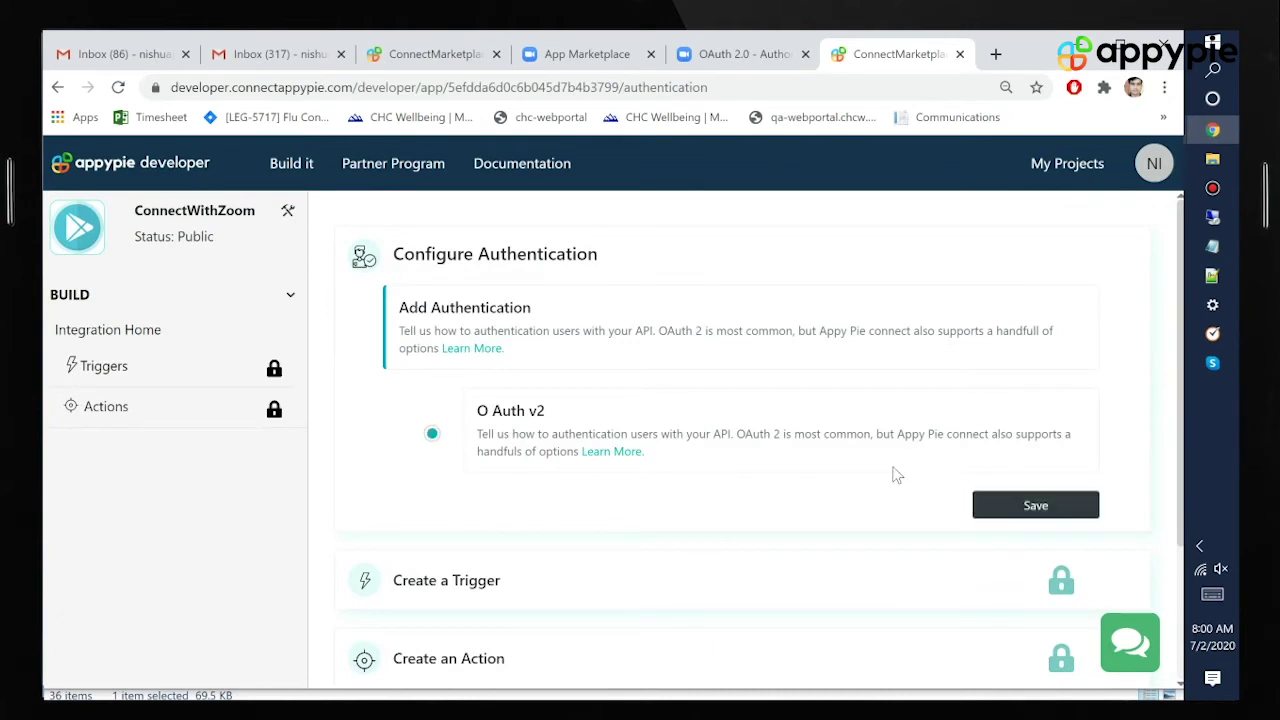
pyautogui.click(1035, 507)
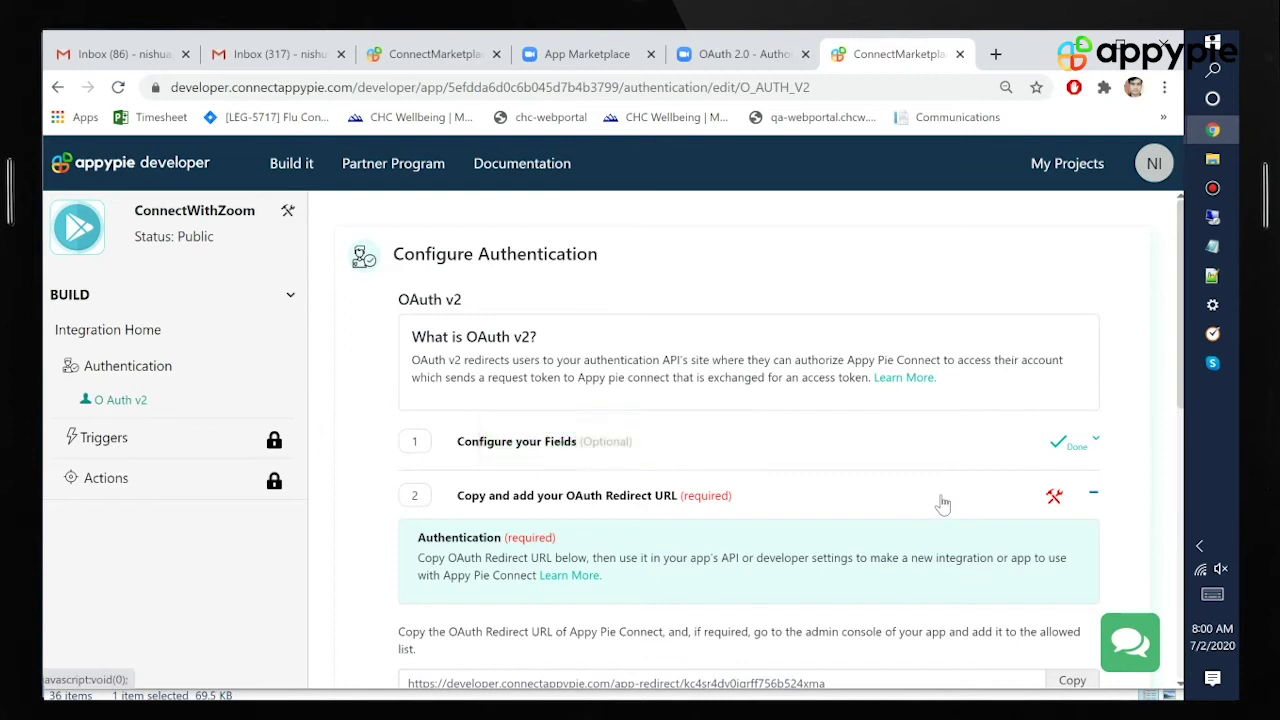
# - Copy the OAuth redirect URL into the Zoom app's Redirect URL for OAuth, replacing the existing one, and continue to the application credentials
pyautogui.scroll(-2, 942, 505)
pyautogui.click(1077, 492)
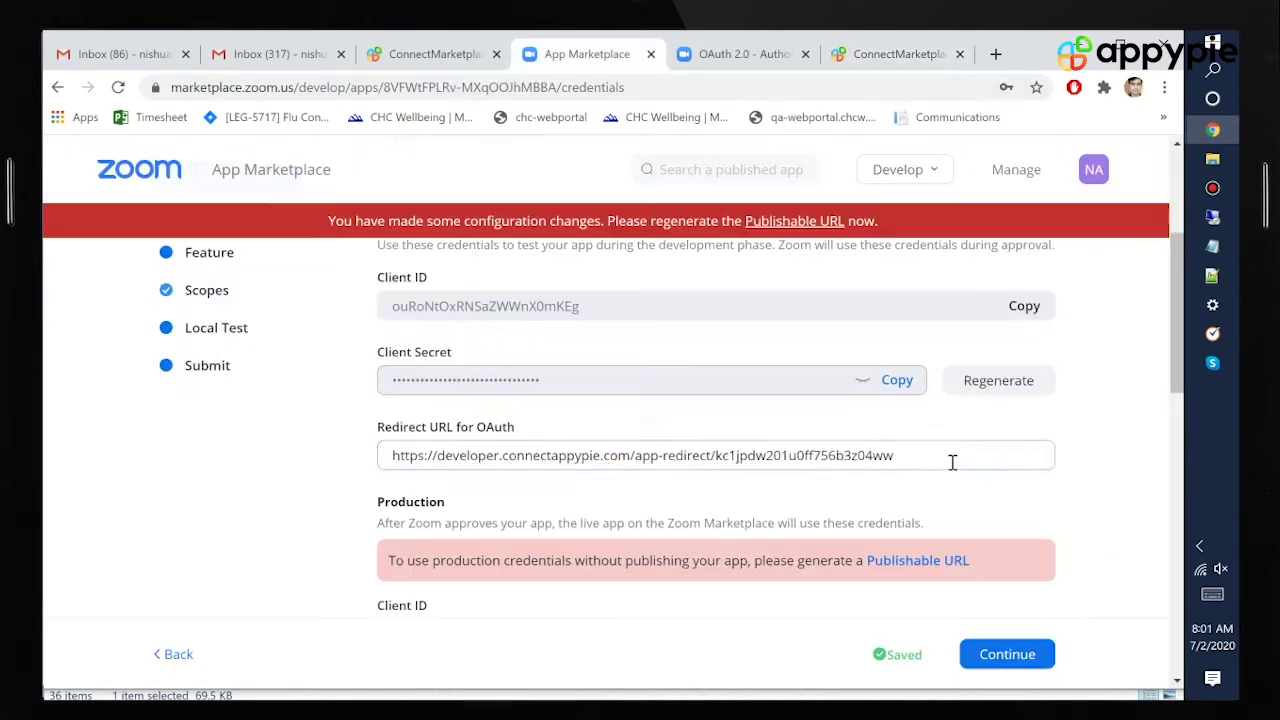
pyautogui.moveTo(951, 462); pyautogui.dragTo(332, 466)
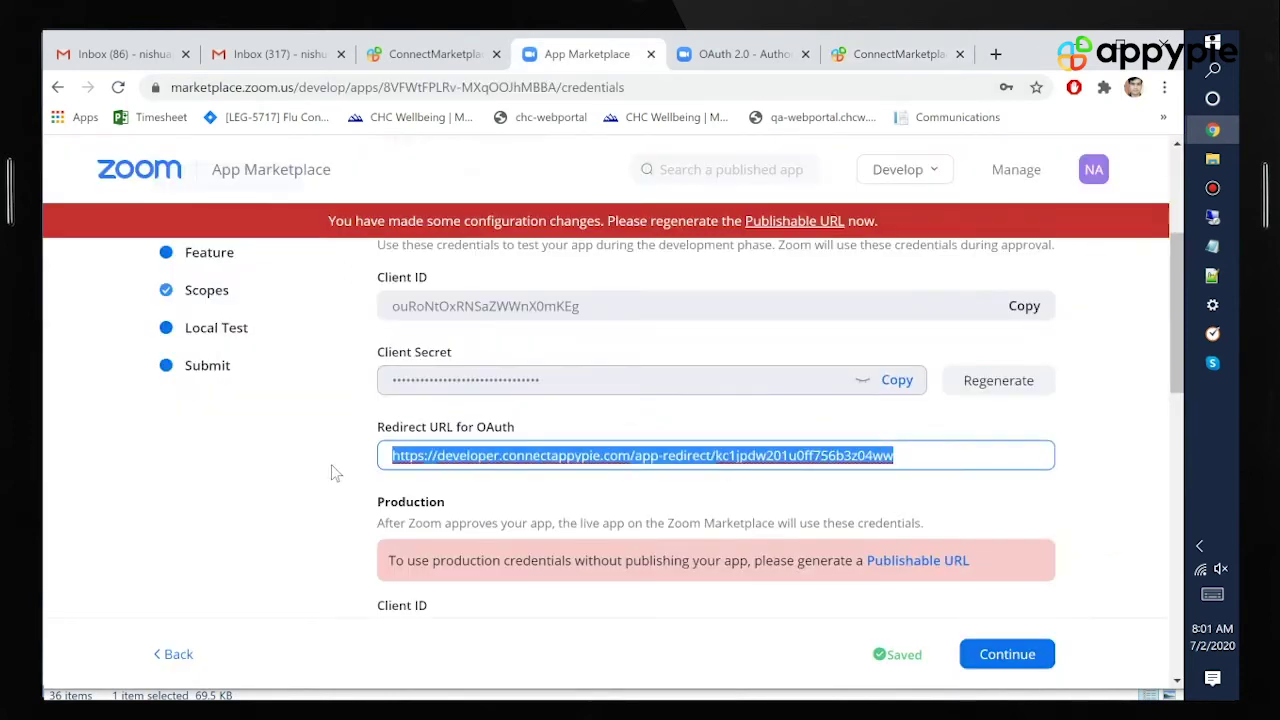
pyautogui.hotkey('ctrl', 'v')
pyautogui.click(900, 56)
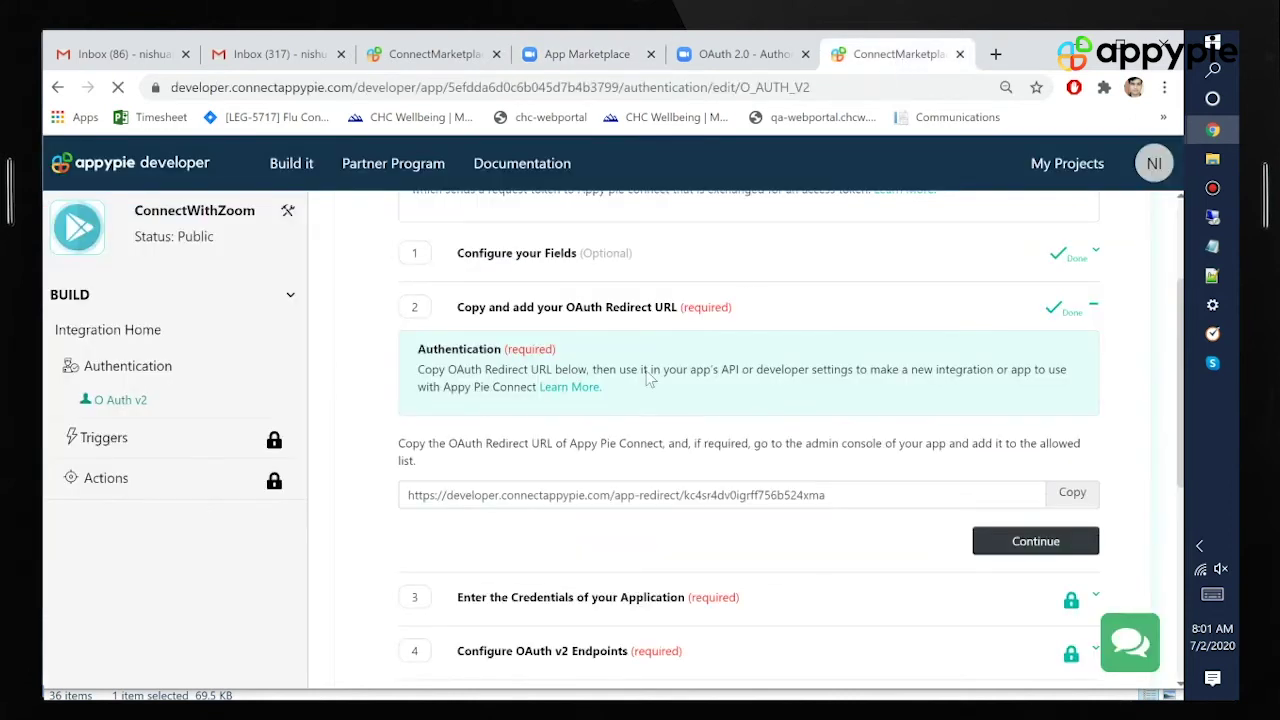
pyautogui.click(1012, 540)
# - Copy the Client ID from the Zoom app credentials into the integration's Client ID field
pyautogui.click(506, 530)
pyautogui.click(587, 54)
pyautogui.moveTo(588, 500); pyautogui.dragTo(386, 498)
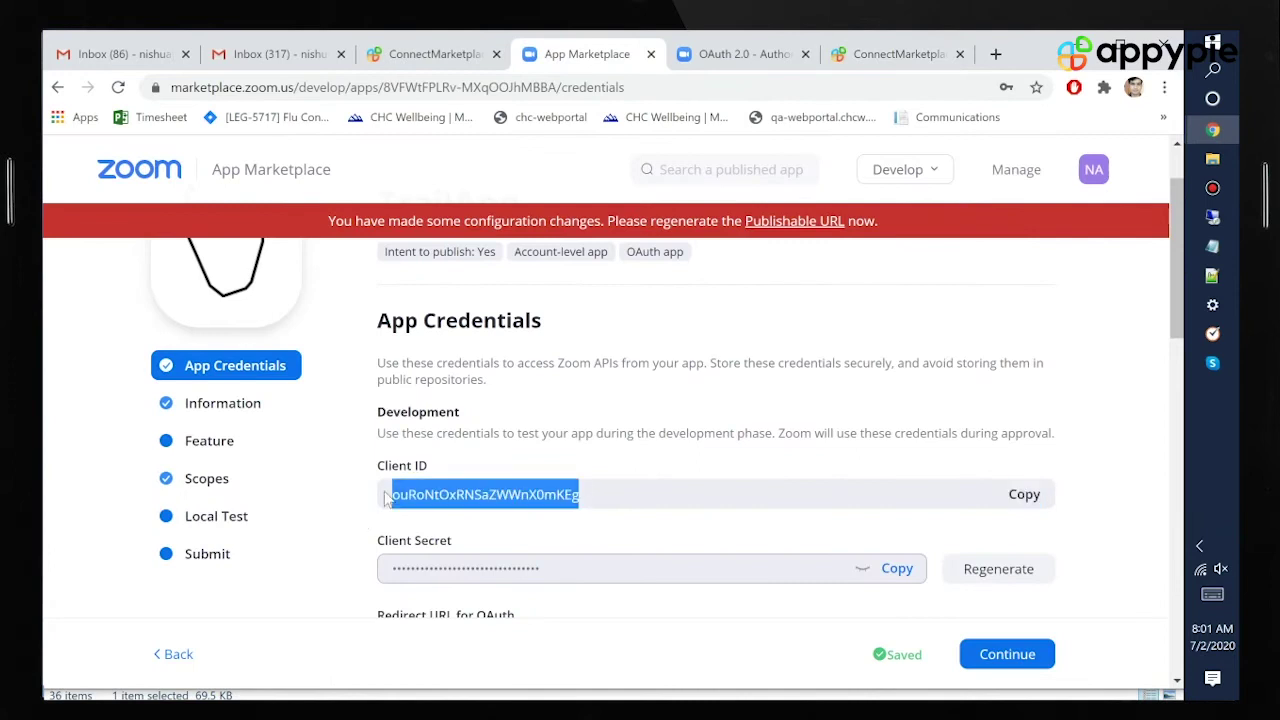
pyautogui.hotkey('ctrl', 'c')
pyautogui.click(900, 54)
pyautogui.hotkey('ctrl', 'v')
# - Copy the Client Secret from the Zoom app credentials into the integration's Client Secret field and save the credentials
pyautogui.click(455, 641)
pyautogui.click(587, 54)
pyautogui.click(897, 568)
pyautogui.click(900, 54)
pyautogui.hotkey('ctrl', 'v')
pyautogui.scroll(-3, 1000, 450)
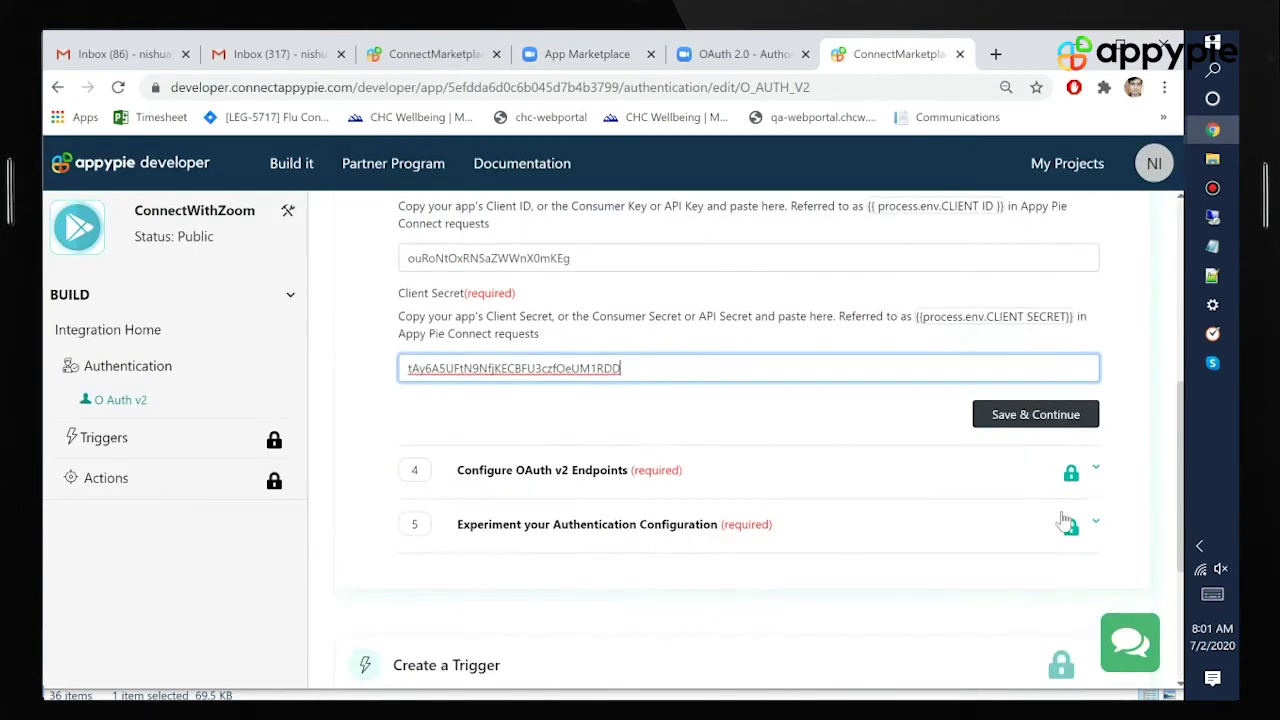
pyautogui.click(1060, 414)
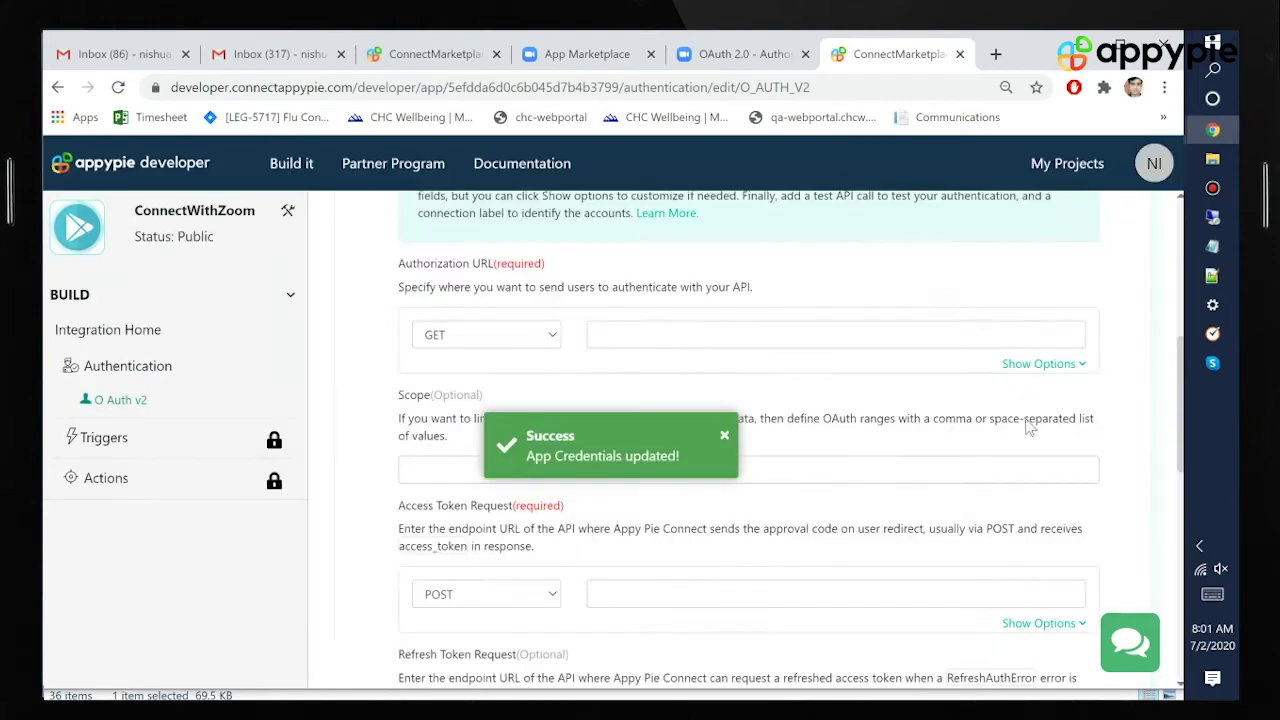
pyautogui.hotkey('ctrl', 'shift', 'Tab')
pyautogui.scroll(-8, 712, 525)
pyautogui.scroll(3, 710, 530)
pyautogui.moveTo(768, 430); pyautogui.dragTo(531, 418)
pyautogui.hotkey('ctrl', 'c')
pyautogui.hotkey('ctrl', 'Tab')
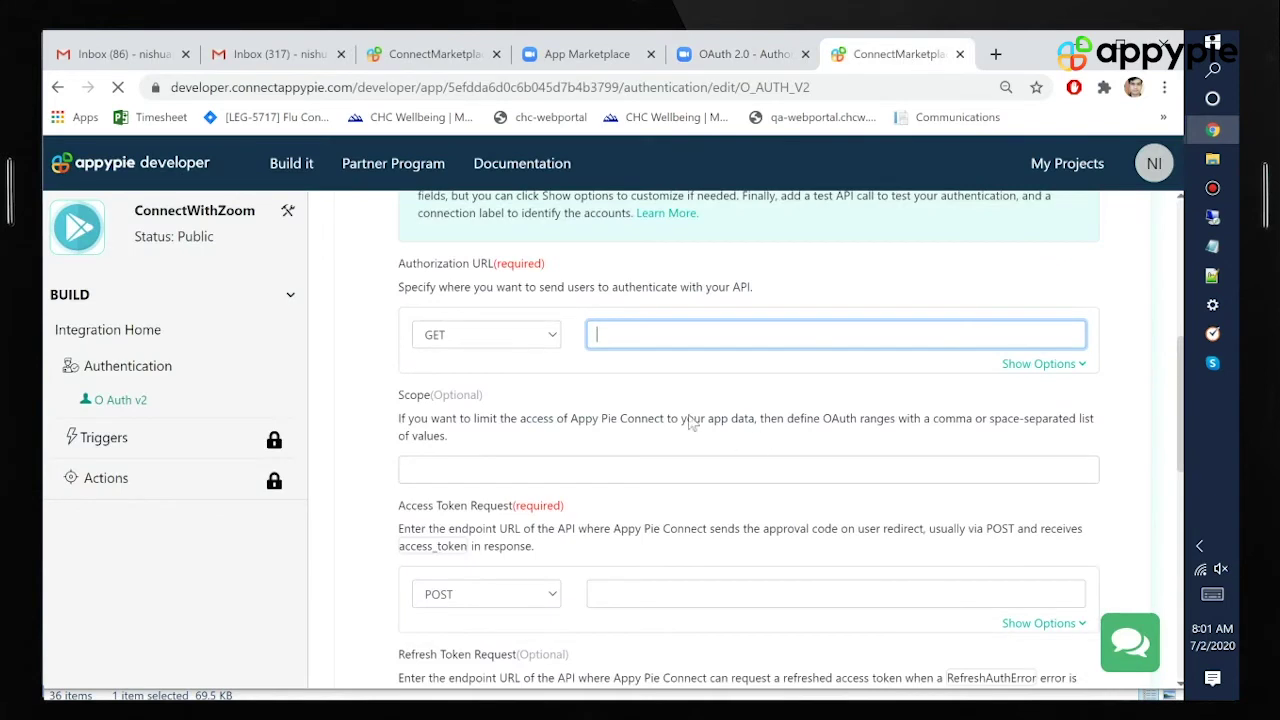
pyautogui.hotkey('ctrl', 'v')
# - Expand the Authorization URL options and review the default URL parameters and the optional Scope field
pyautogui.click(1016, 366)
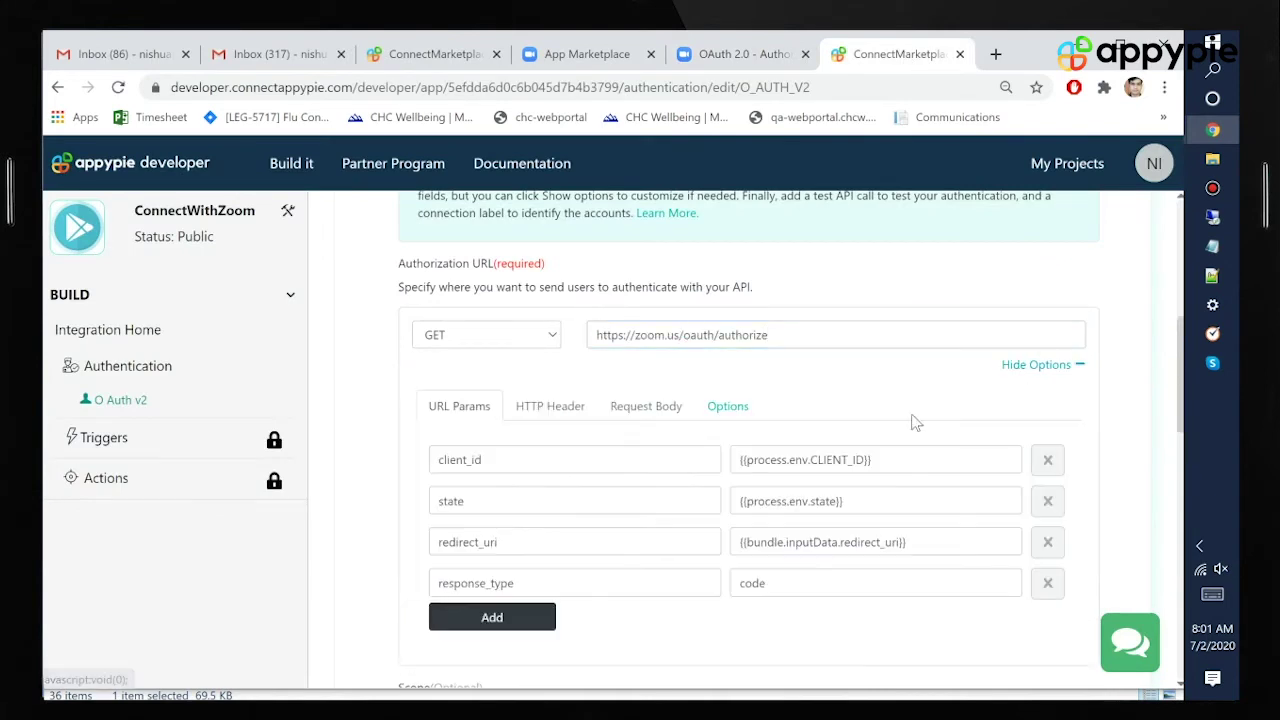
pyautogui.scroll(-2, 716, 573)
pyautogui.scroll(2, 820, 617)
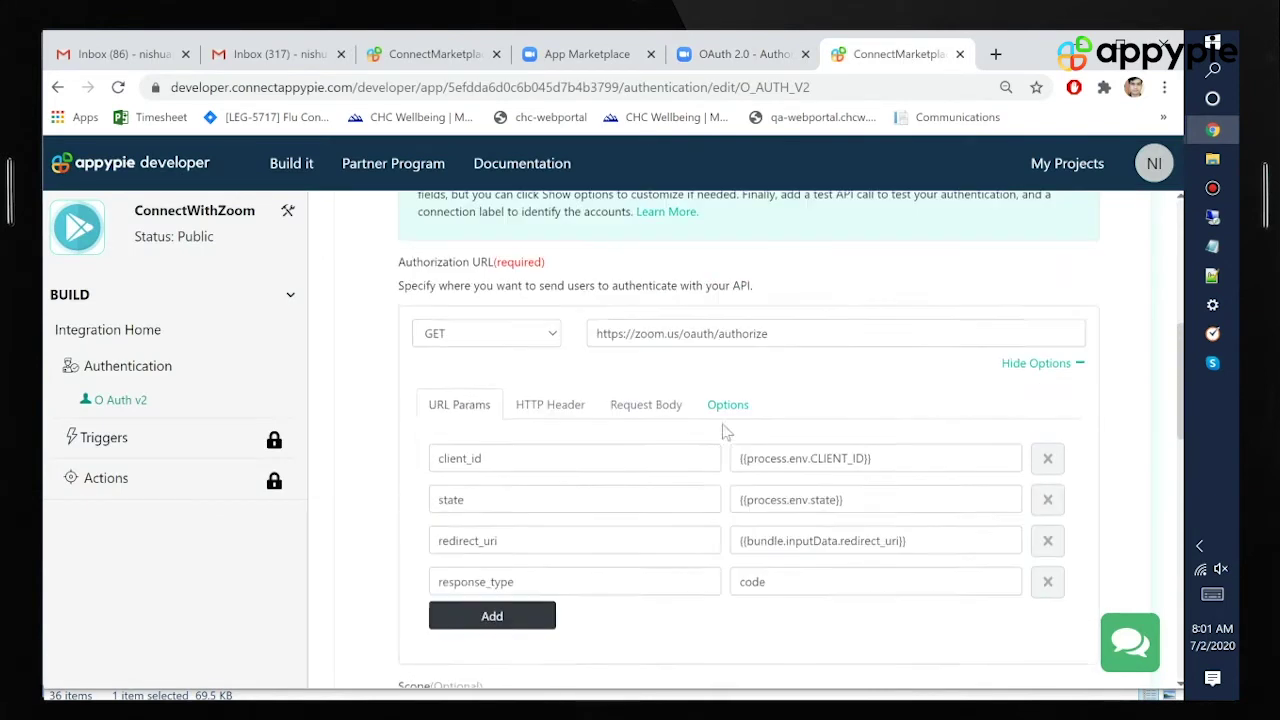
pyautogui.scroll(-3, 540, 577)
pyautogui.click(547, 388)
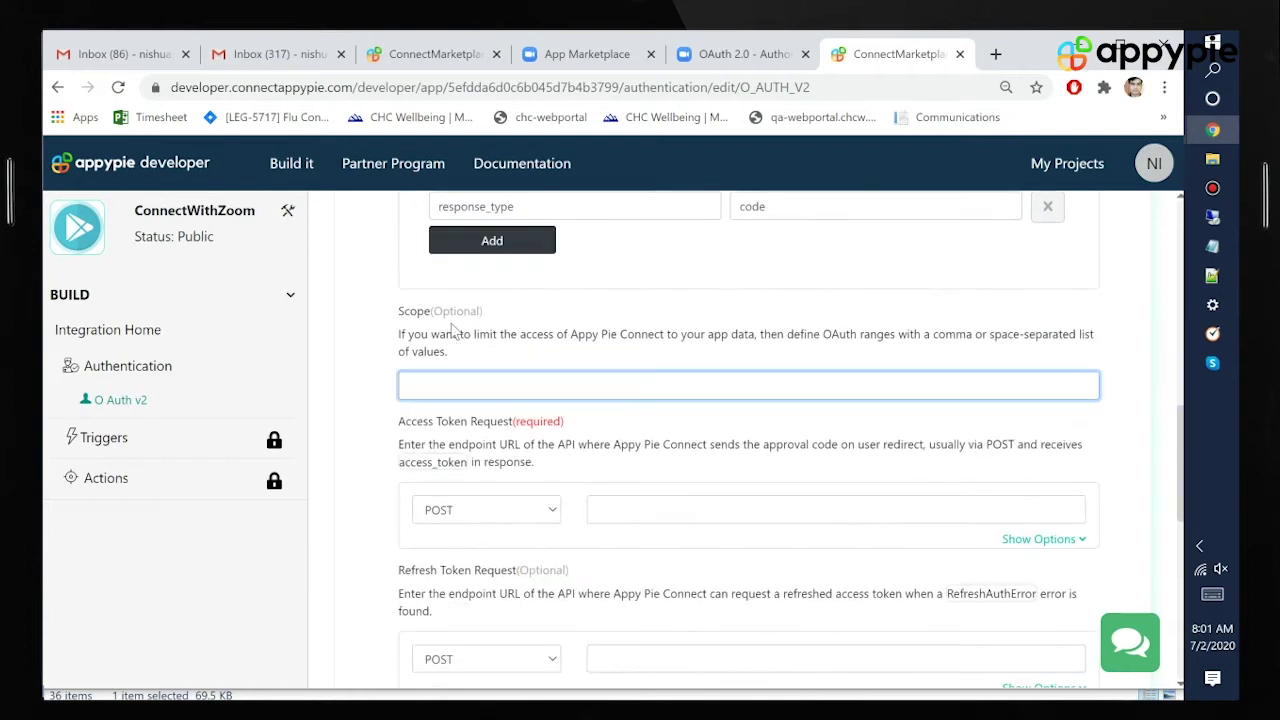
pyautogui.click(635, 512)
pyautogui.click(740, 54)
pyautogui.scroll(-5, 720, 507)
pyautogui.scroll(-6, 720, 507)
pyautogui.moveTo(779, 474); pyautogui.dragTo(579, 476)
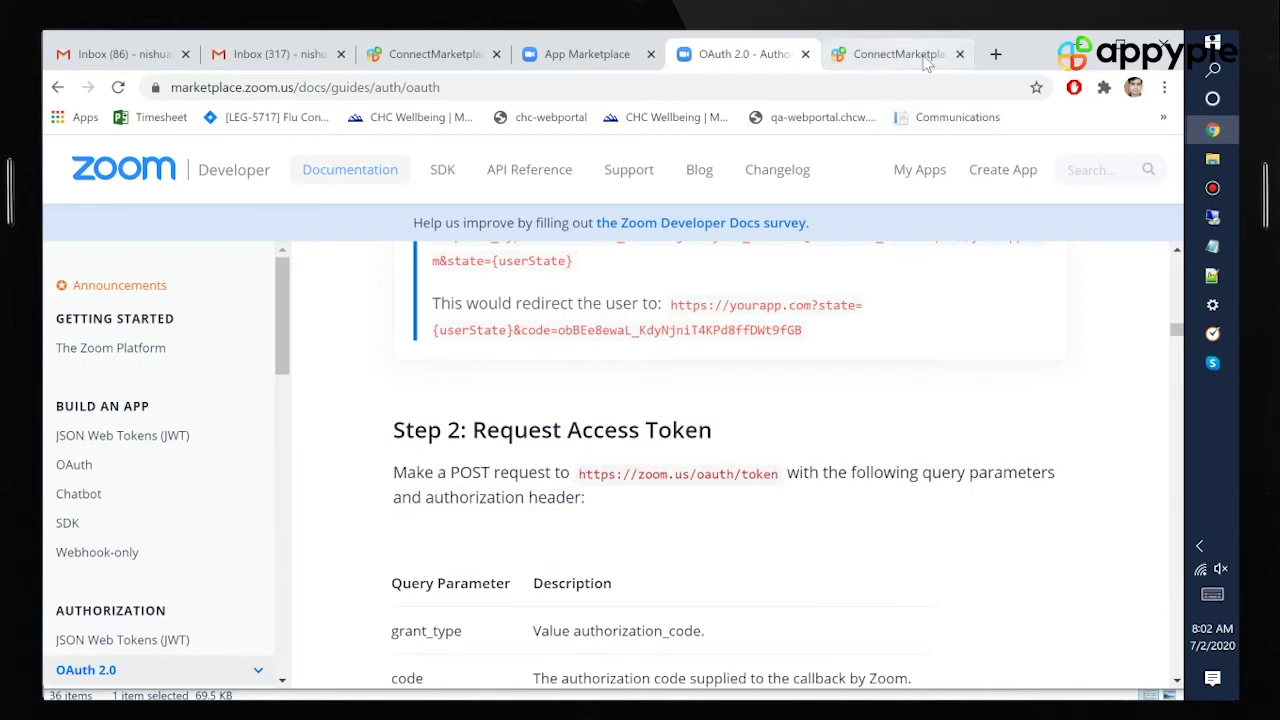
pyautogui.click(895, 54)
pyautogui.hotkey('ctrl', 'v')
# - Expand the Access Token Request options and review its HTTP header, request body and other default settings
pyautogui.click(1040, 539)
pyautogui.scroll(-2, 806, 534)
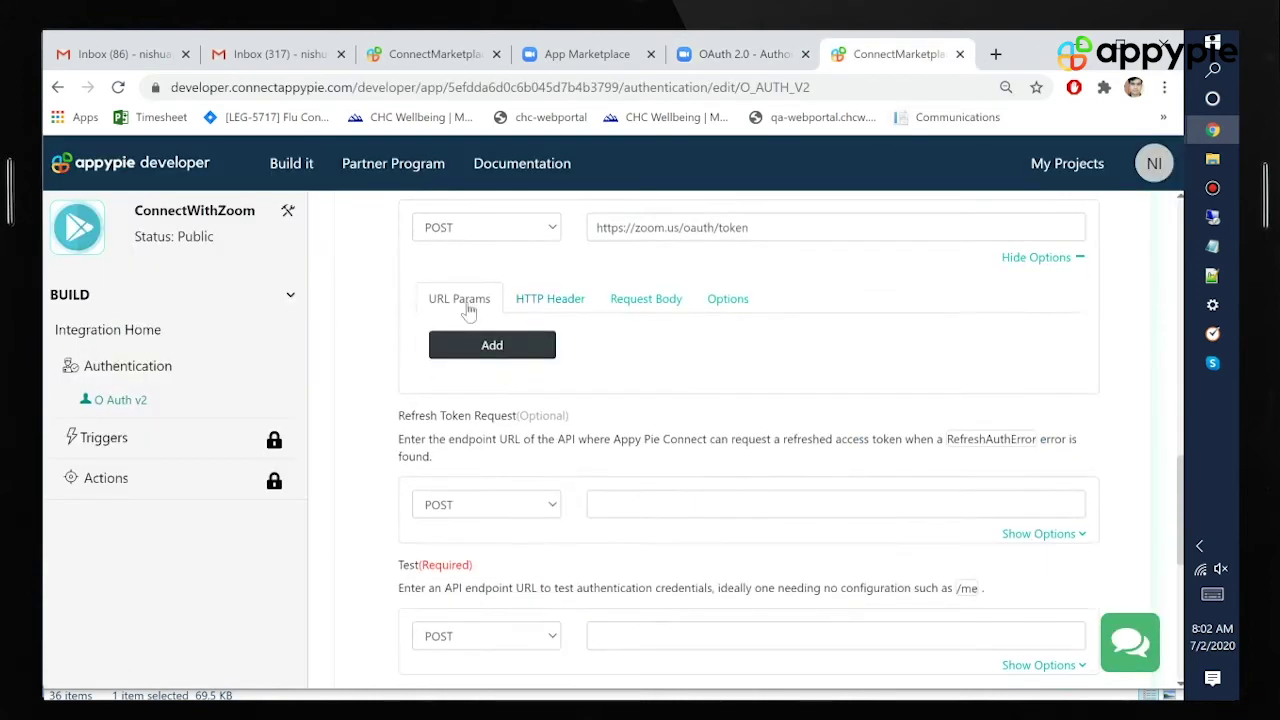
pyautogui.click(560, 310)
pyautogui.click(652, 304)
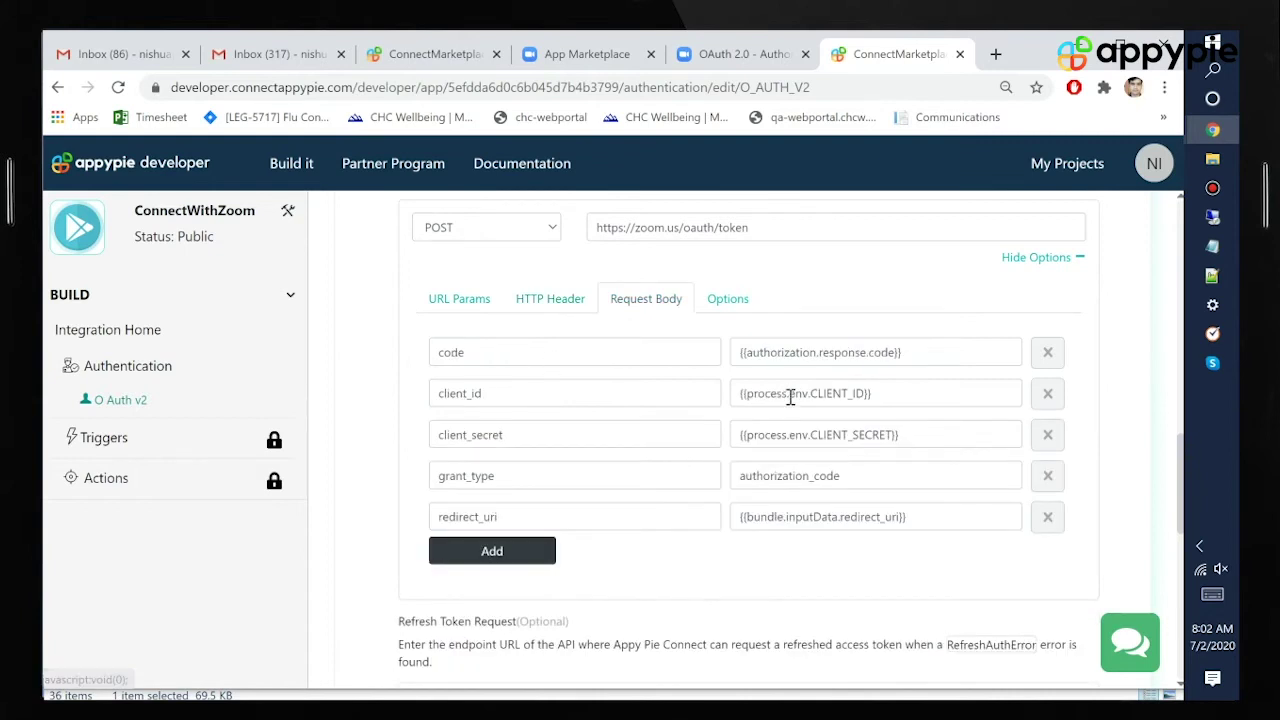
pyautogui.click(728, 299)
pyautogui.click(646, 299)
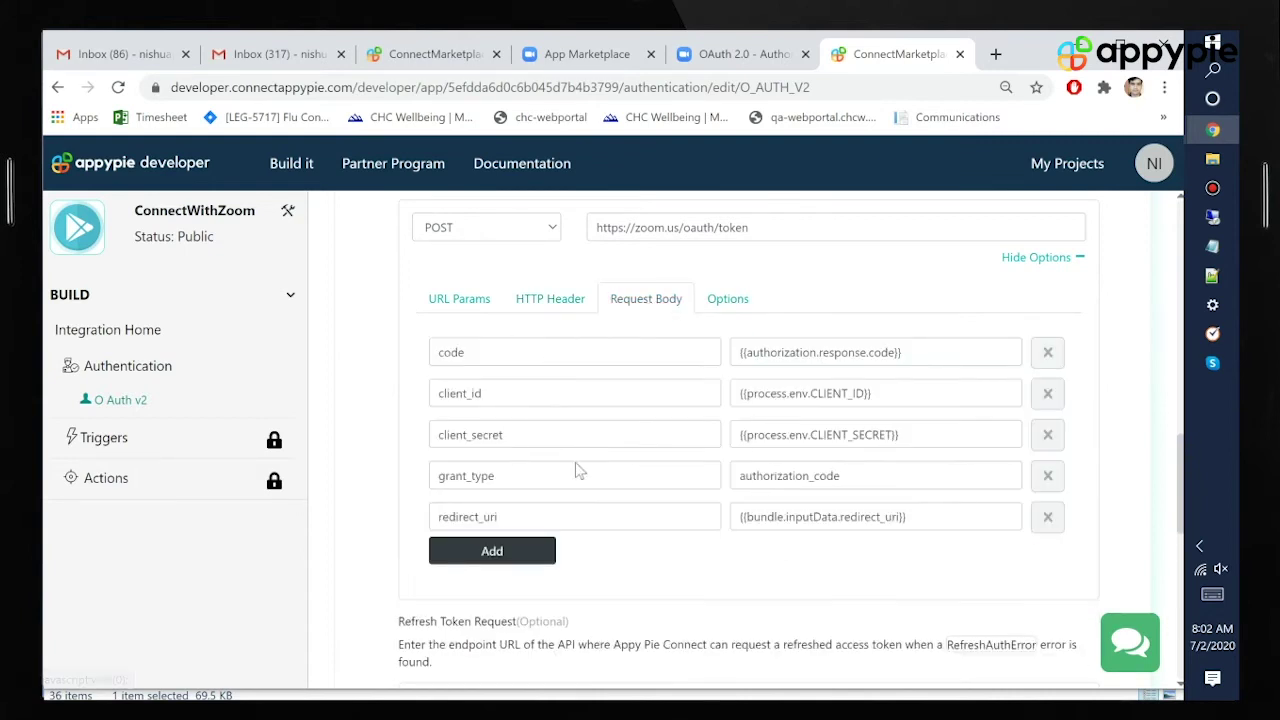
# - Set the method and endpoint URL of the required Test request, expand its options, and save the OAuth v2 endpoint configuration
pyautogui.scroll(-2, 937, 513)
pyautogui.scroll(-2, 700, 450)
pyautogui.scroll(1, 428, 368)
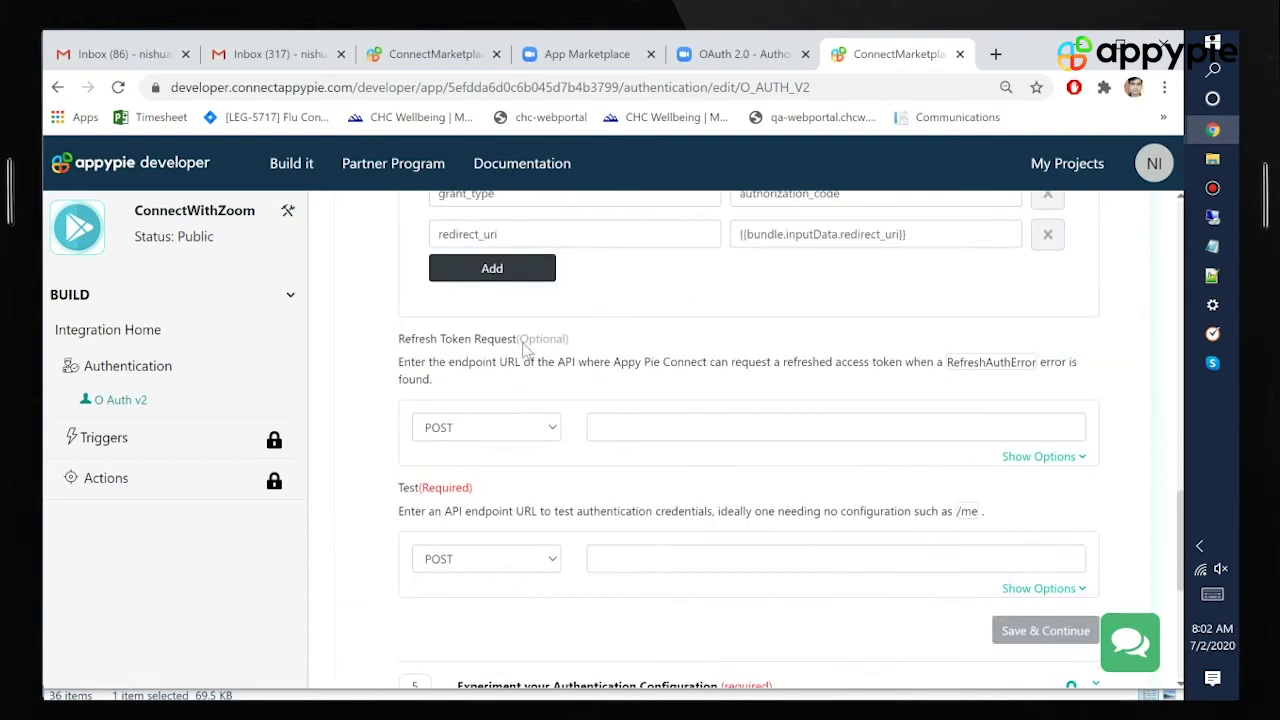
pyautogui.click(484, 553)
pyautogui.click(477, 583)
pyautogui.click(677, 558)
pyautogui.click(1043, 588)
pyautogui.scroll(-3, 1030, 470)
pyautogui.click(1030, 464)
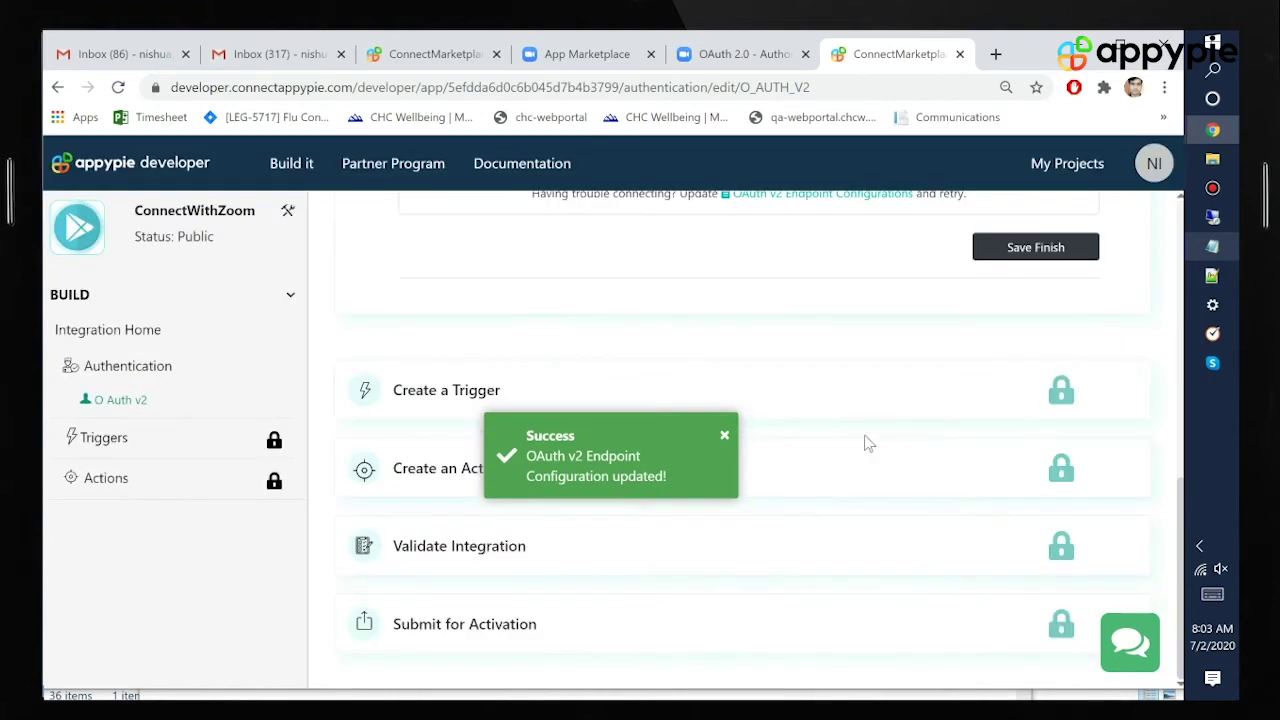
# - Connect a ConnectWithZoom account for testing the authentication configuration
pyautogui.scroll(5, 790, 400)
pyautogui.scroll(-1, 781, 500)
pyautogui.scroll(3, 748, 402)
pyautogui.scroll(-3, 748, 402)
pyautogui.click(488, 524)
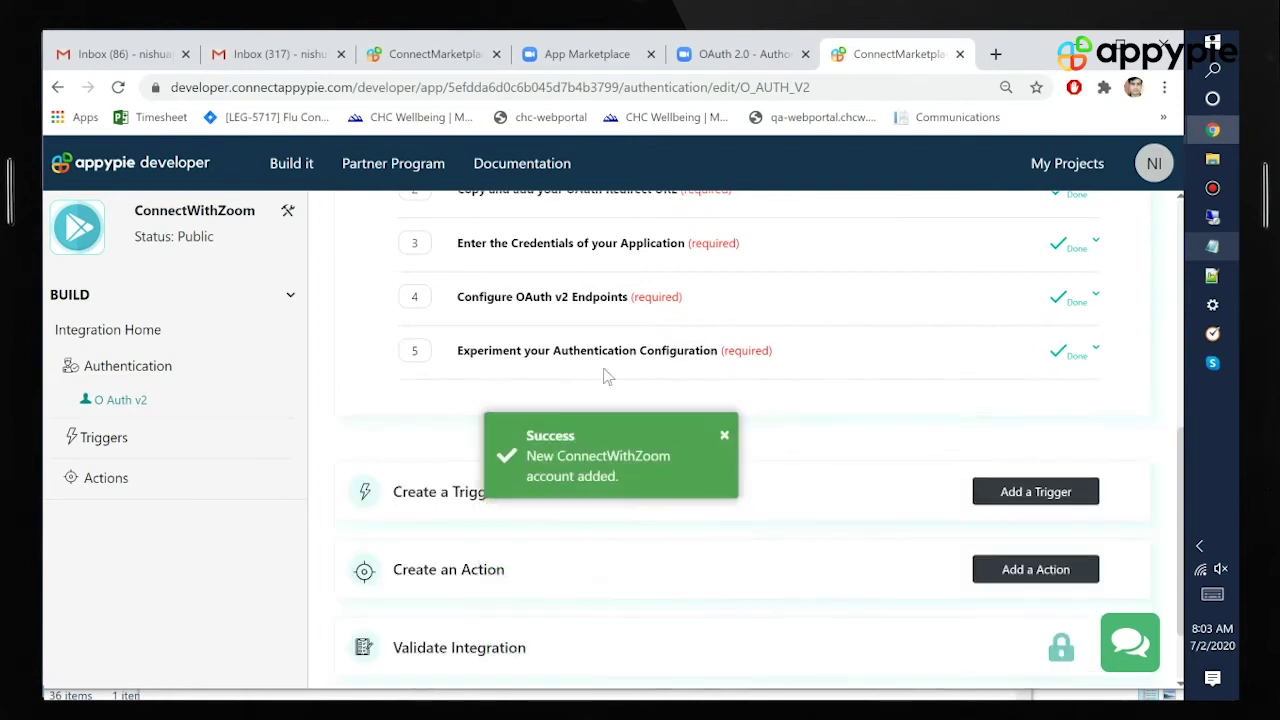
# - Check the connected account in the authentication test section and finish saving the O Auth v2 setup
pyautogui.click(560, 358)
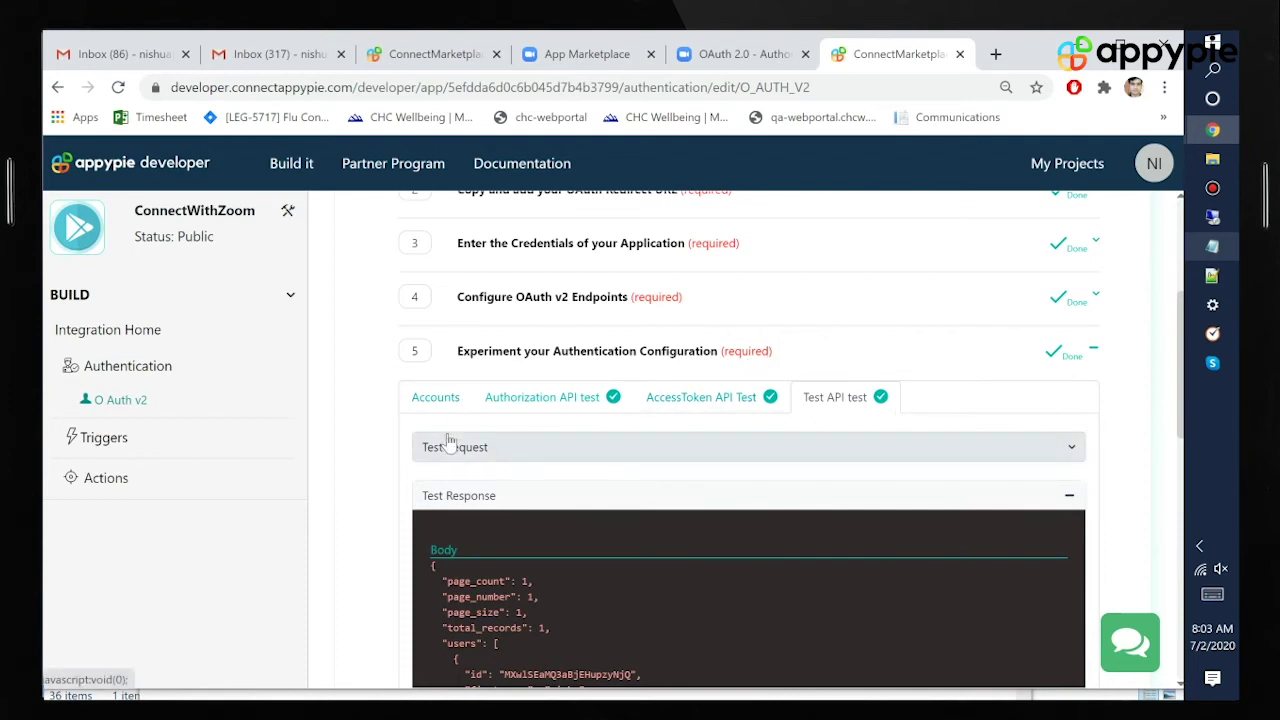
pyautogui.click(430, 402)
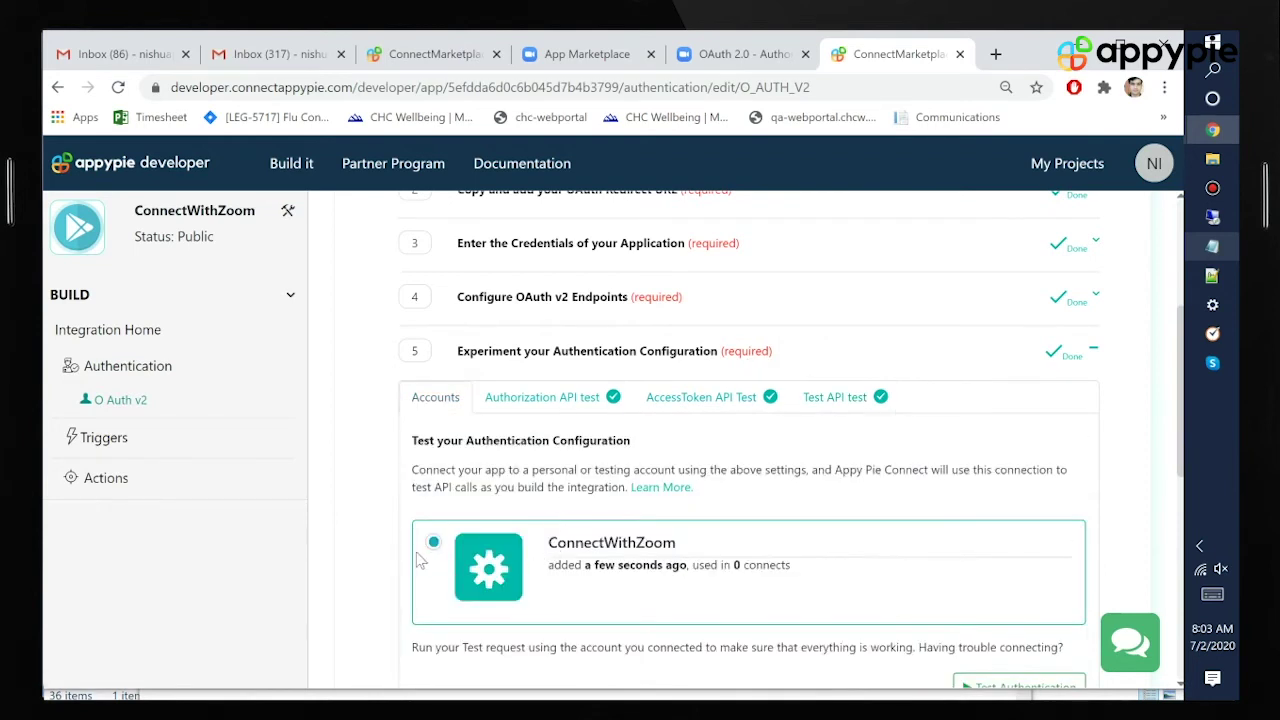
pyautogui.scroll(-2, 820, 586)
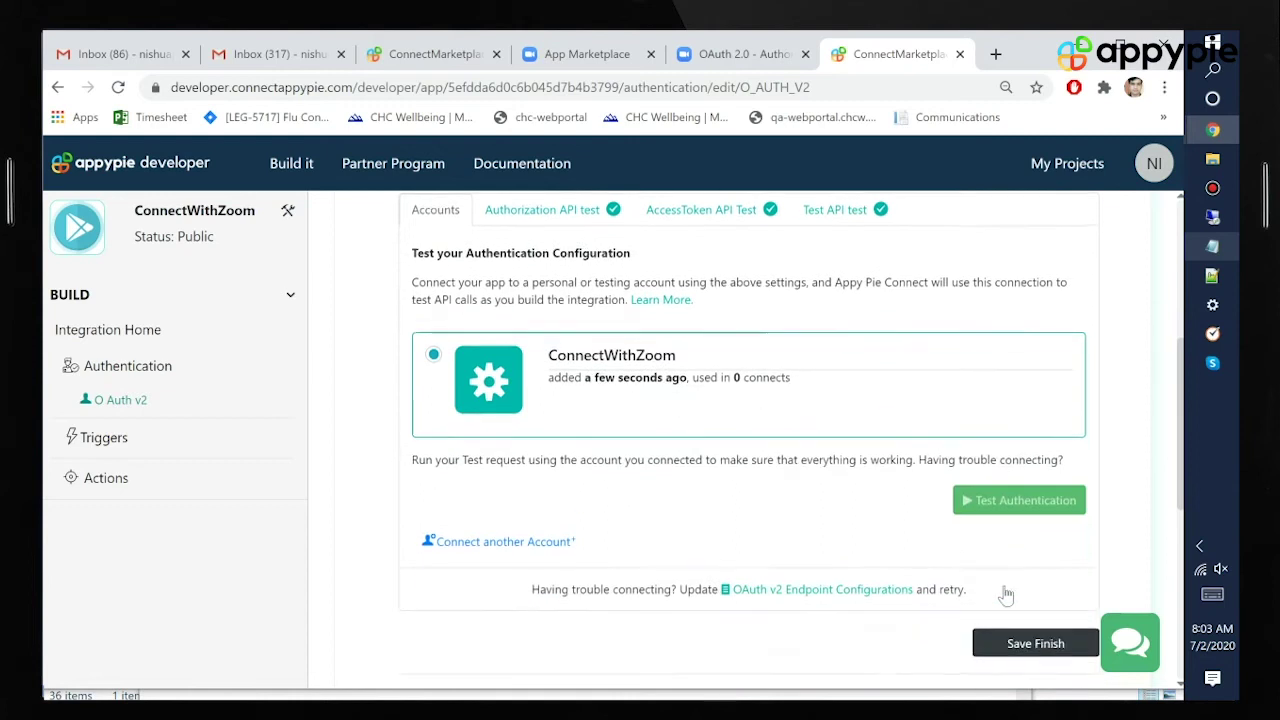
pyautogui.scroll(-1, 875, 538)
pyautogui.scroll(-3, 906, 410)
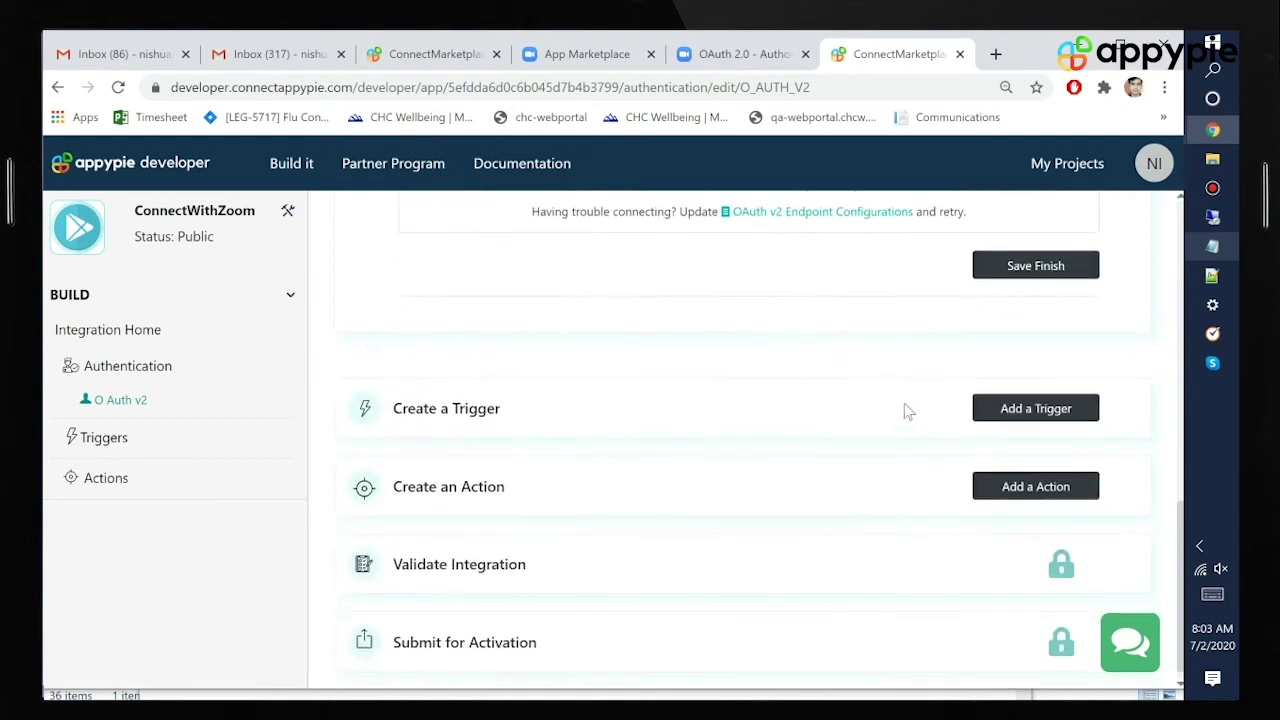
pyautogui.click(1056, 268)
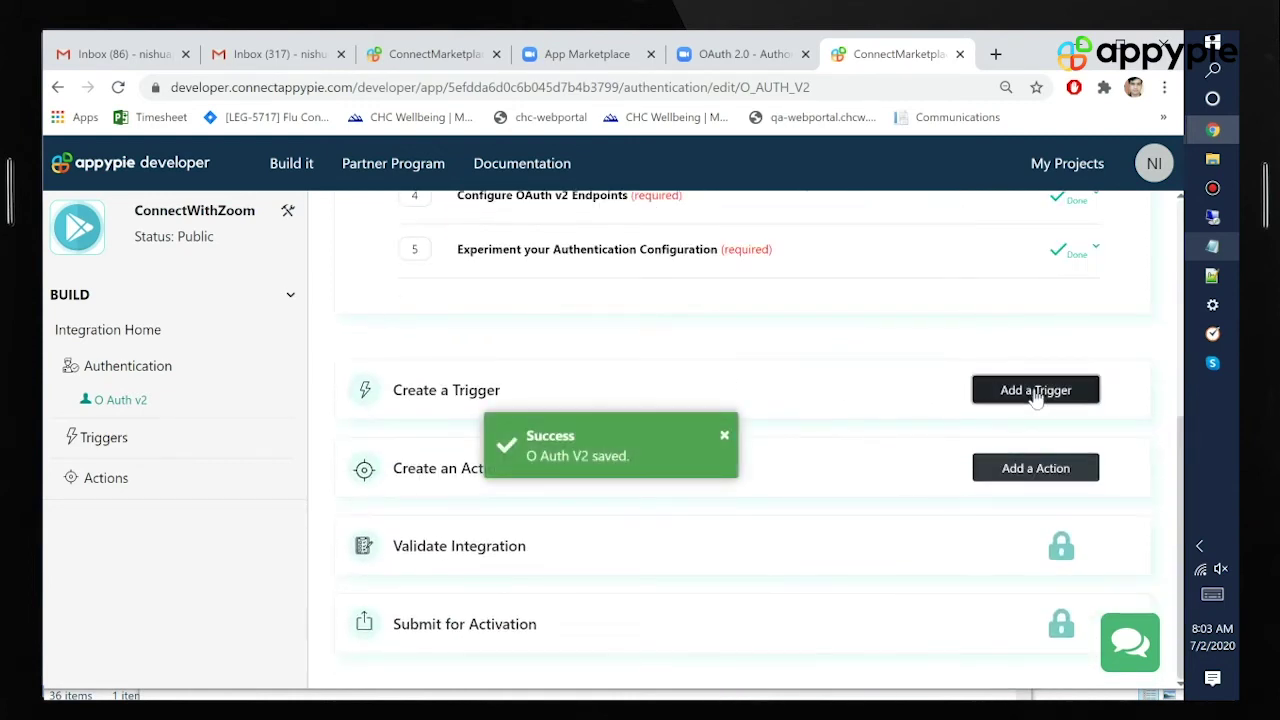
# - Add a first trigger to the integration and name it New_Meeting
pyautogui.click(1036, 392)
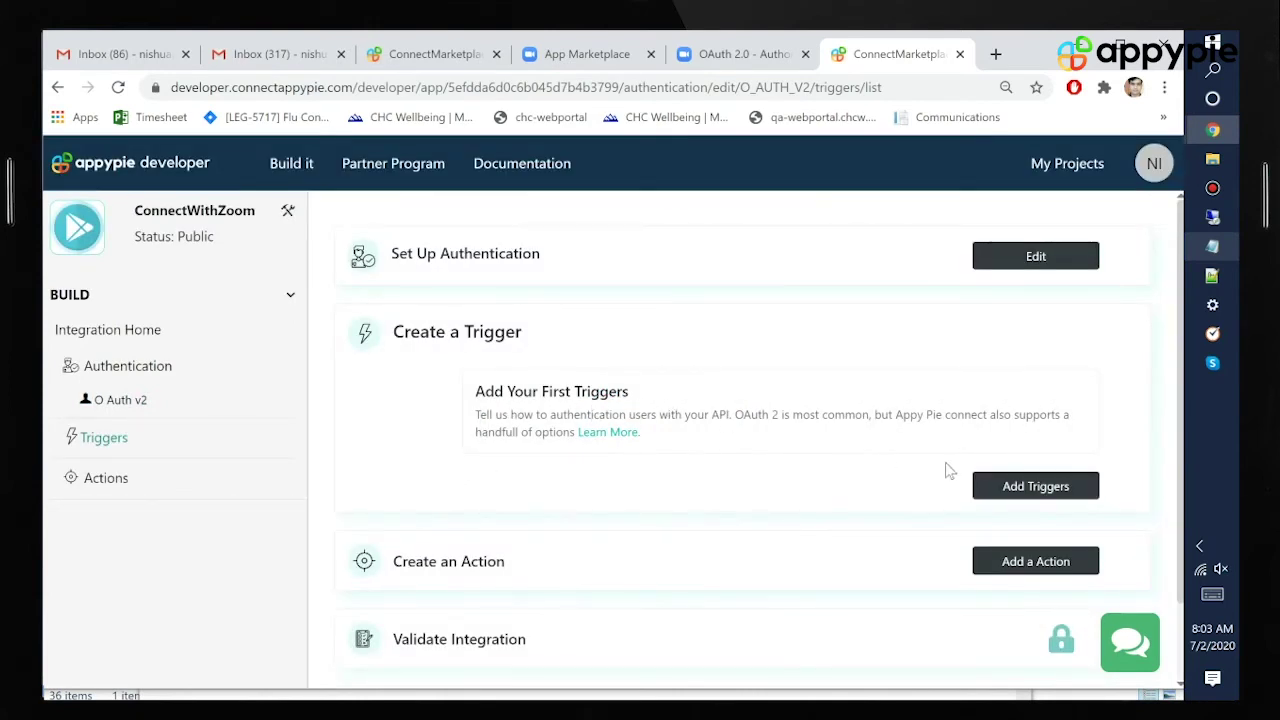
pyautogui.click(1040, 490)
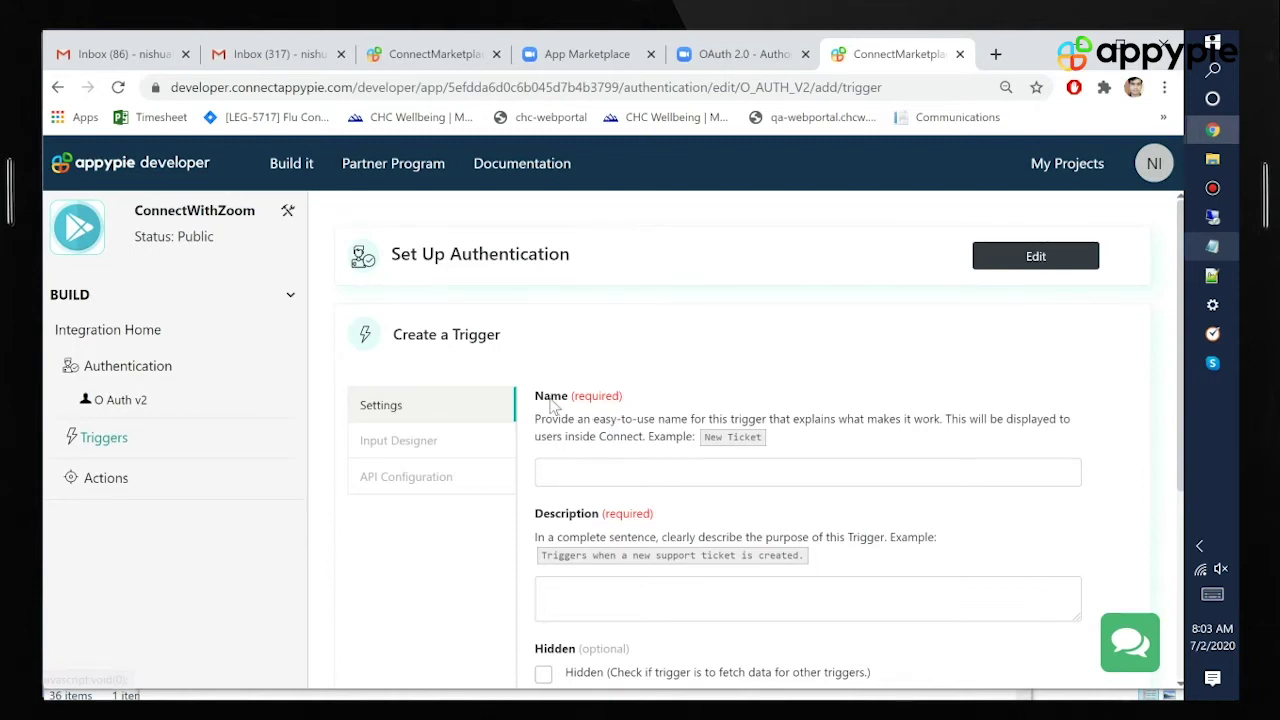
pyautogui.click(584, 475)
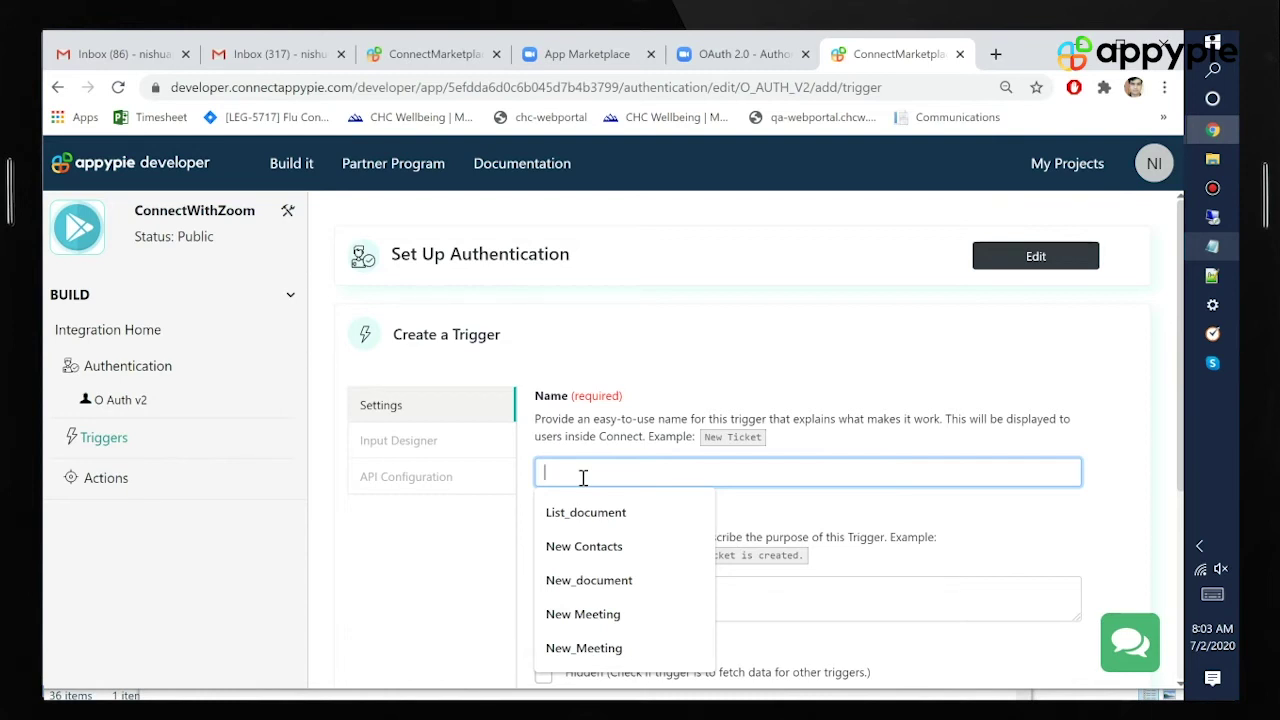
pyautogui.write('New')
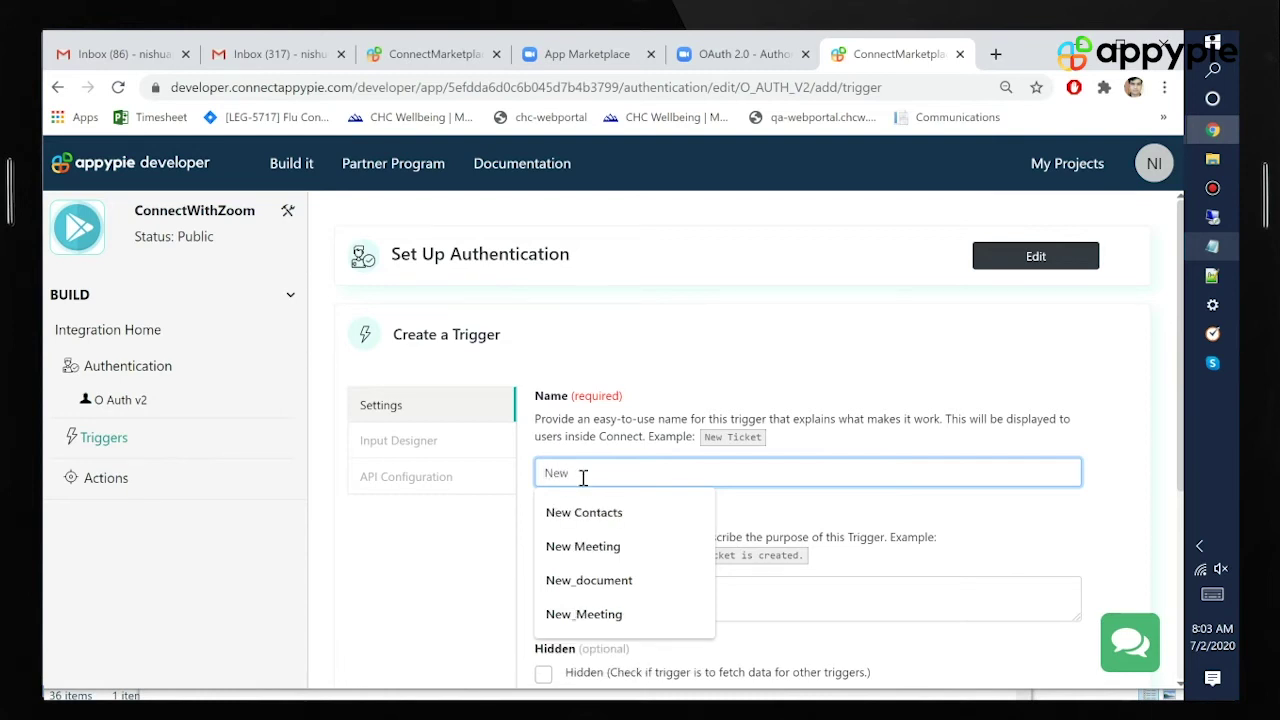
pyautogui.write('_')
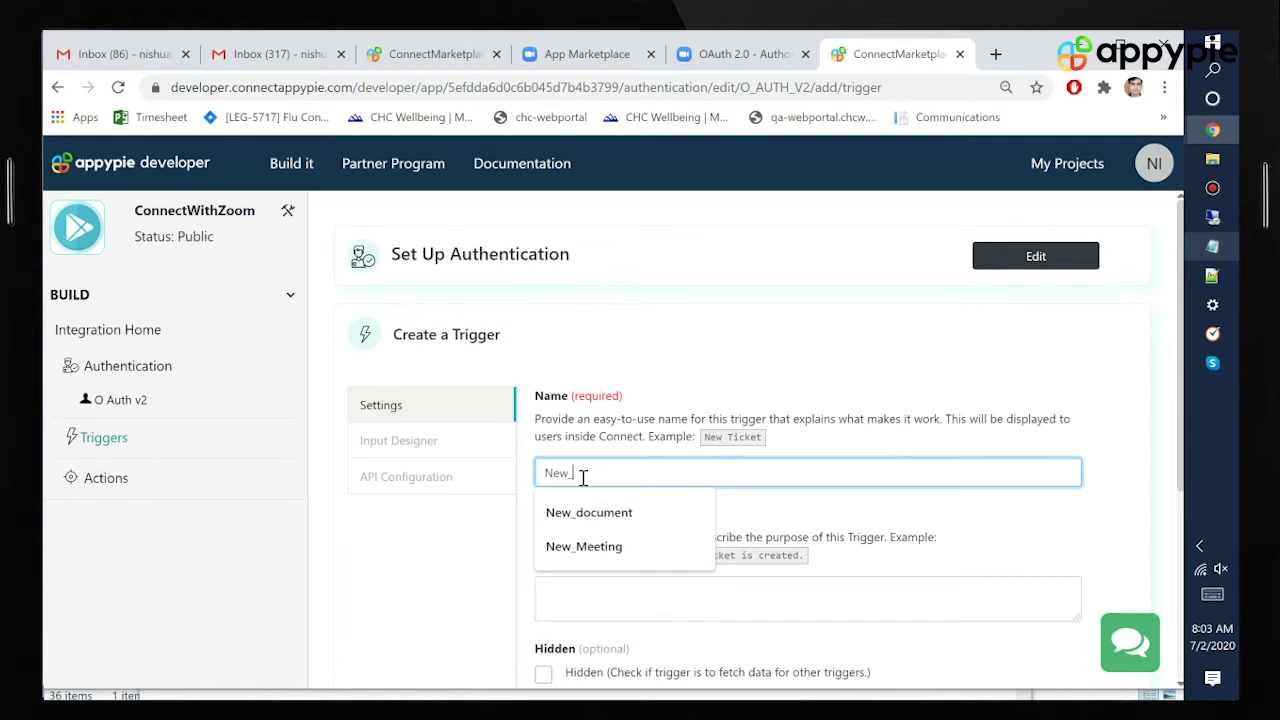
pyautogui.click(584, 546)
# - Set the trigger's description to "Trigger when new meeting is create." and save its settings
pyautogui.click(568, 585)
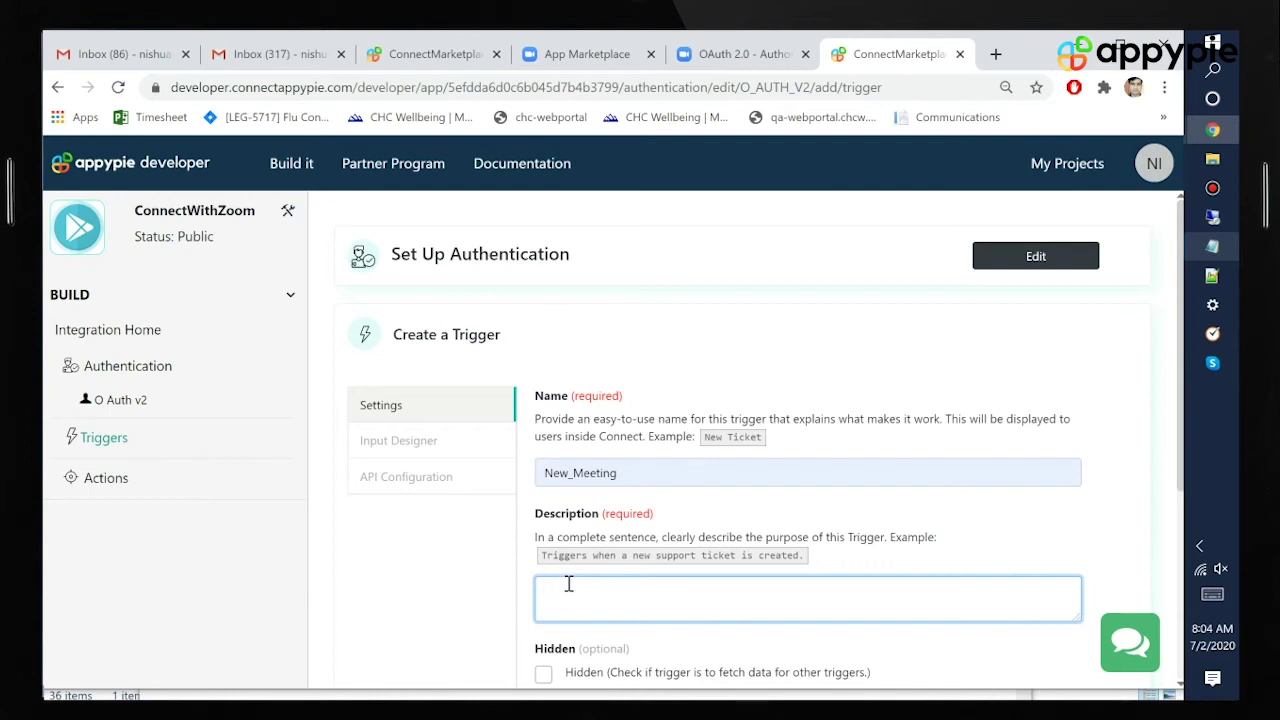
pyautogui.write('Trigger when new meeting is create.')
pyautogui.scroll(-2, 570, 591)
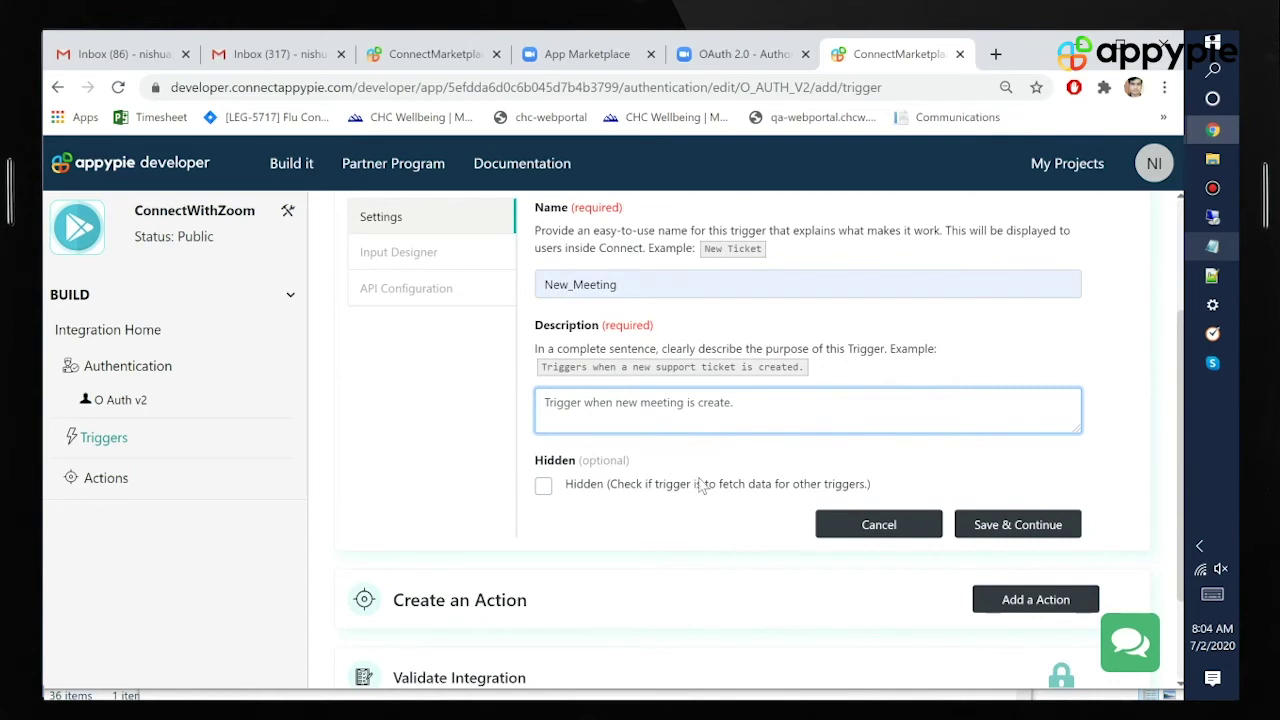
pyautogui.click(1022, 531)
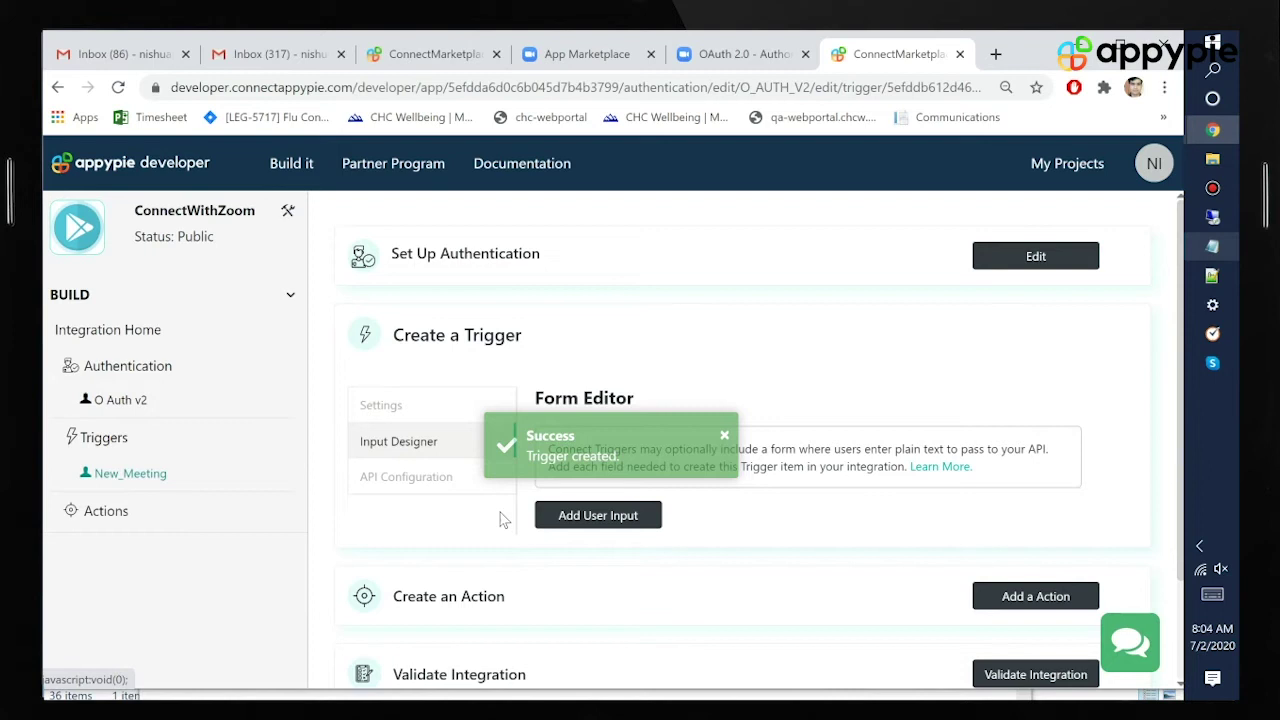
# - Add a user input to the trigger form with Meeting_type as both its key and its label
pyautogui.click(606, 515)
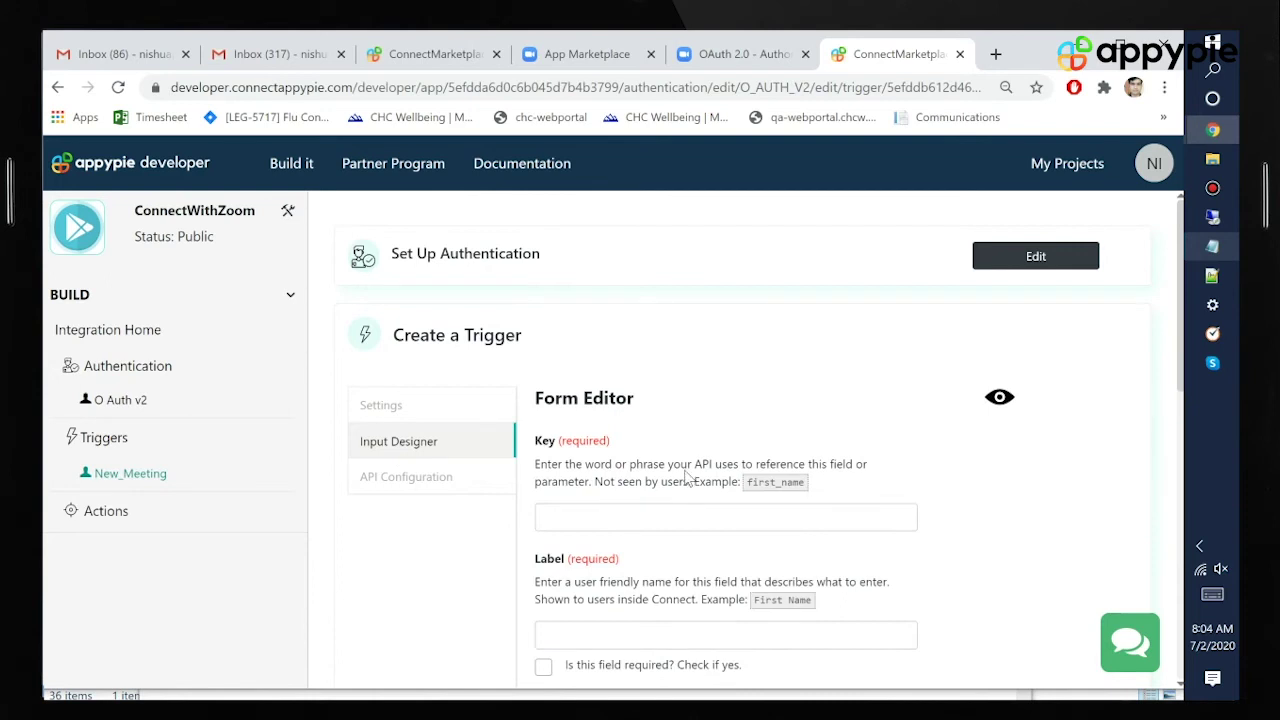
pyautogui.click(596, 517)
pyautogui.write('Meeting_type')
pyautogui.scroll(-2, 657, 546)
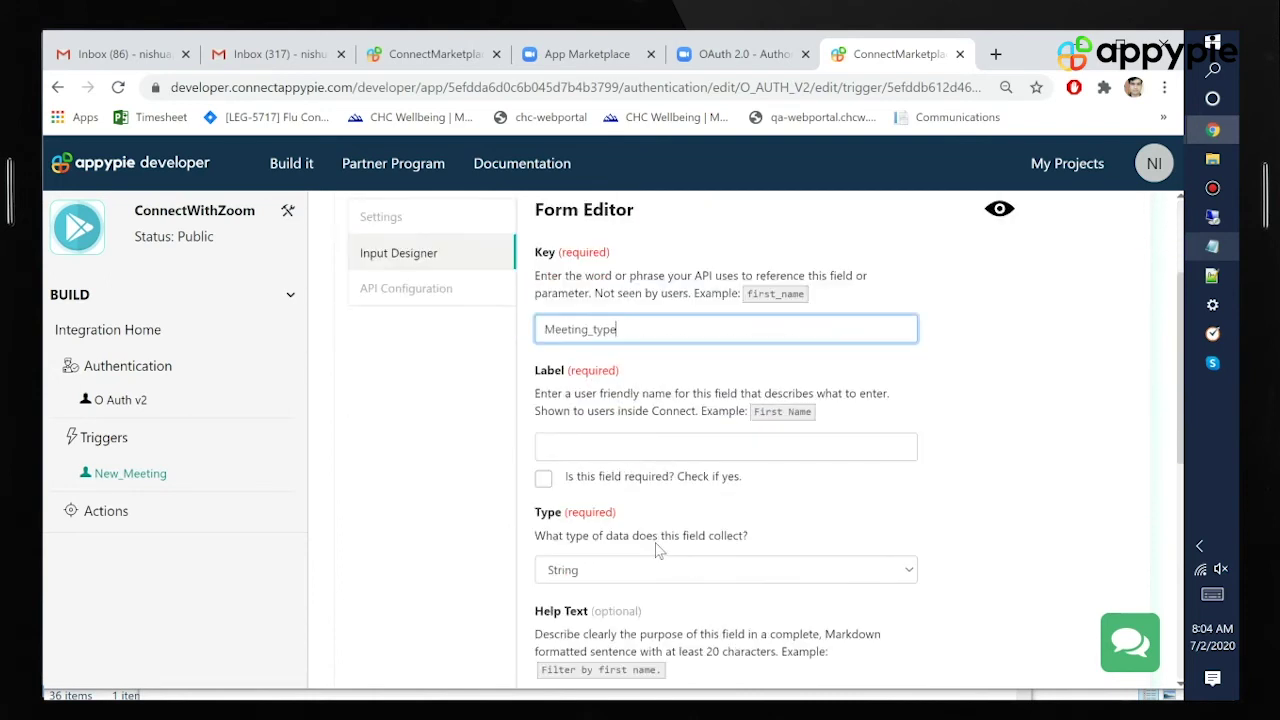
pyautogui.click(573, 443)
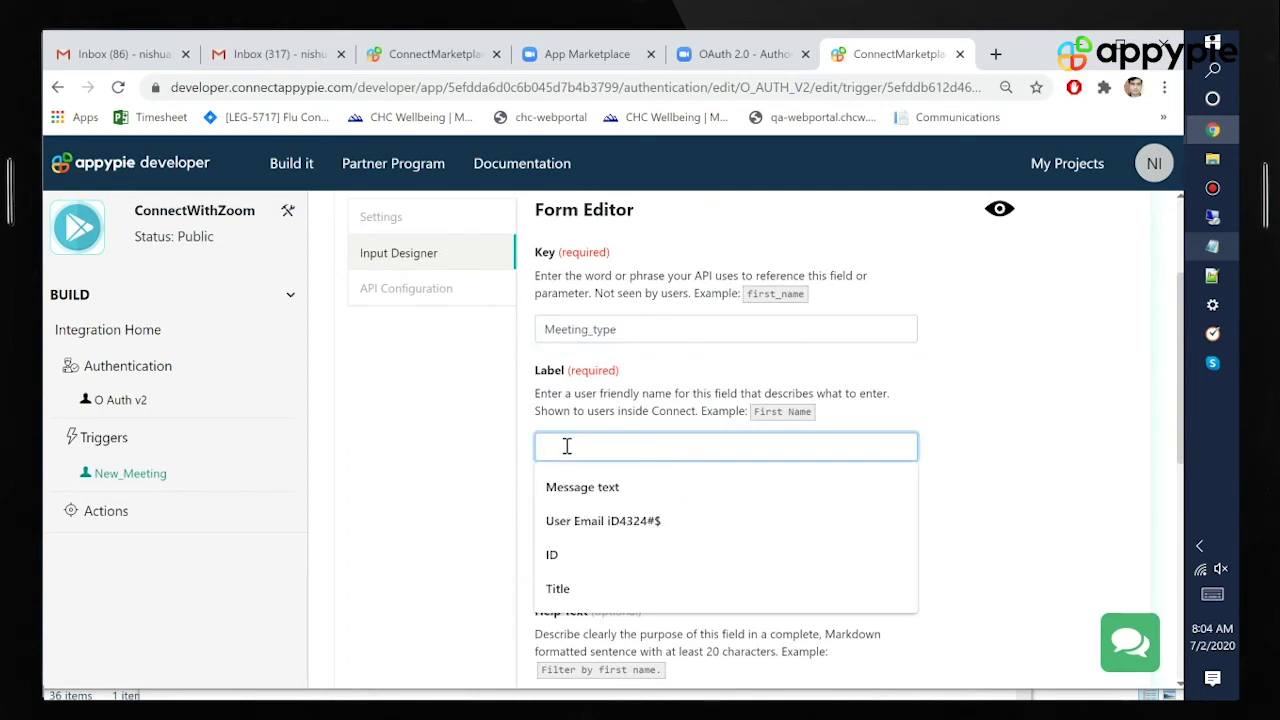
pyautogui.write('Meeting_type')
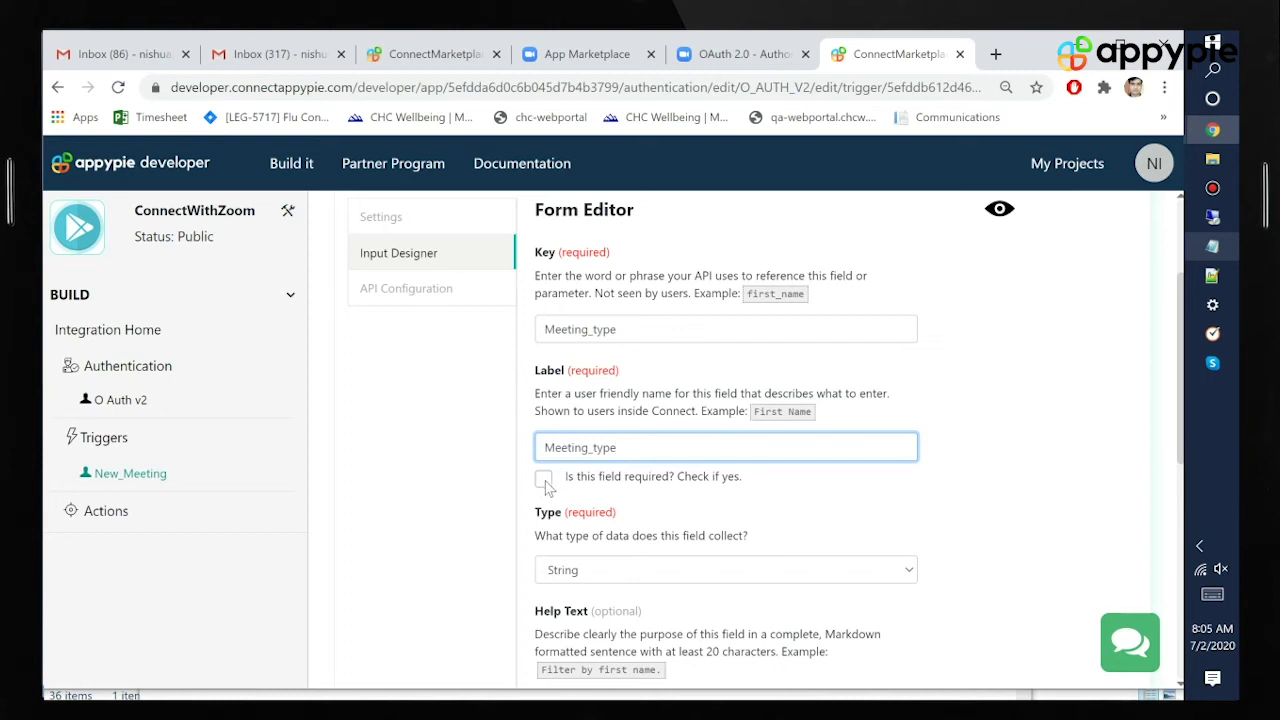
# - Enter the help text "Describes the type of meeting for eg: scheduled or live meeting." and create the Meeting_type input
pyautogui.scroll(-1, 742, 555)
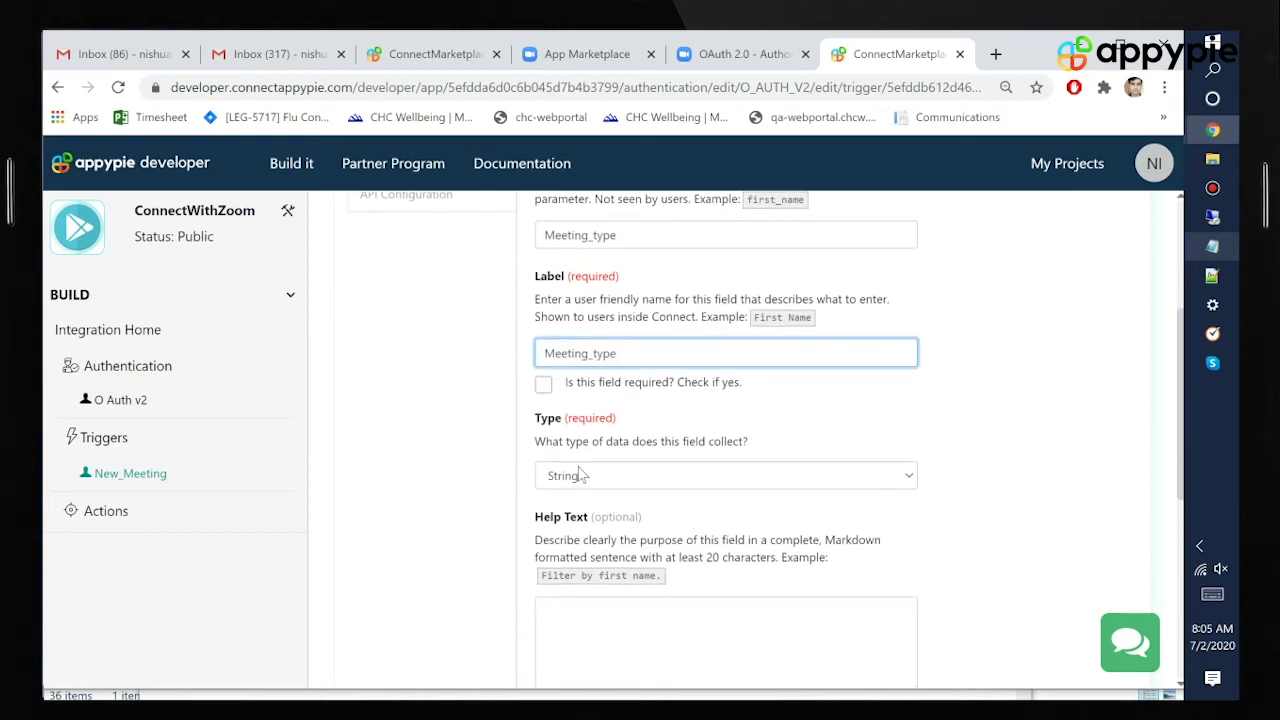
pyautogui.scroll(-3, 735, 533)
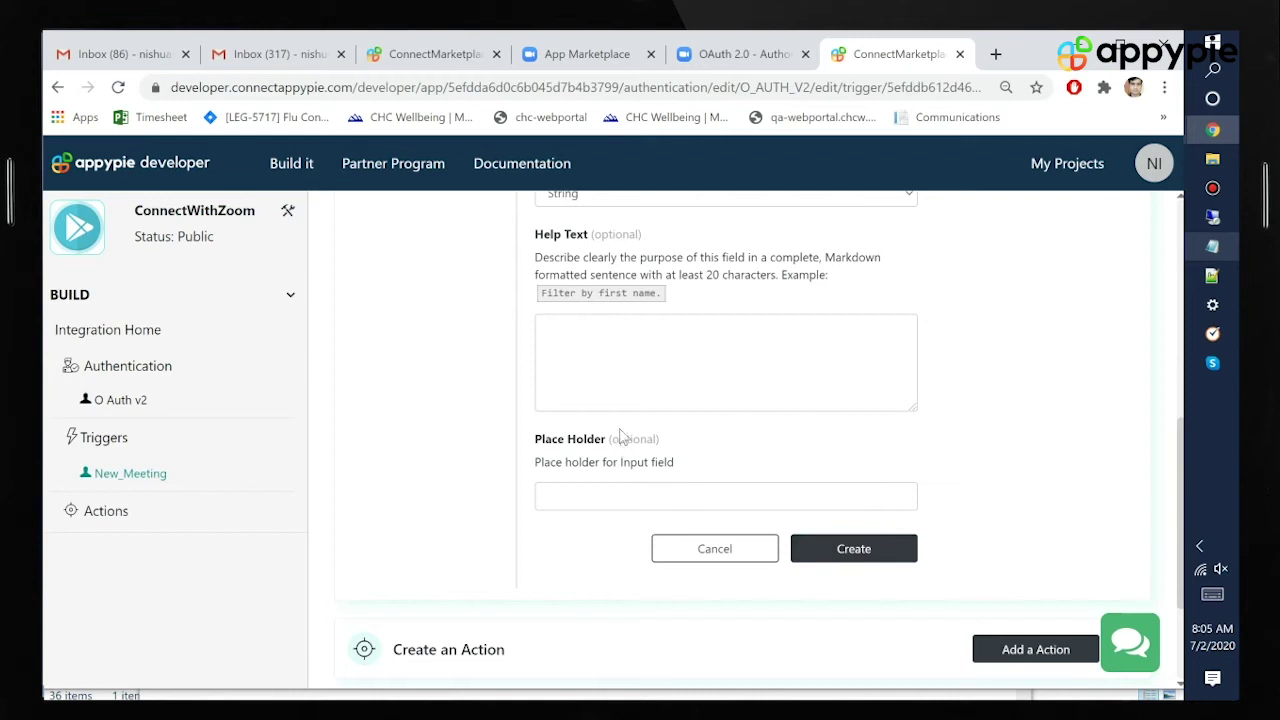
pyautogui.click(583, 354)
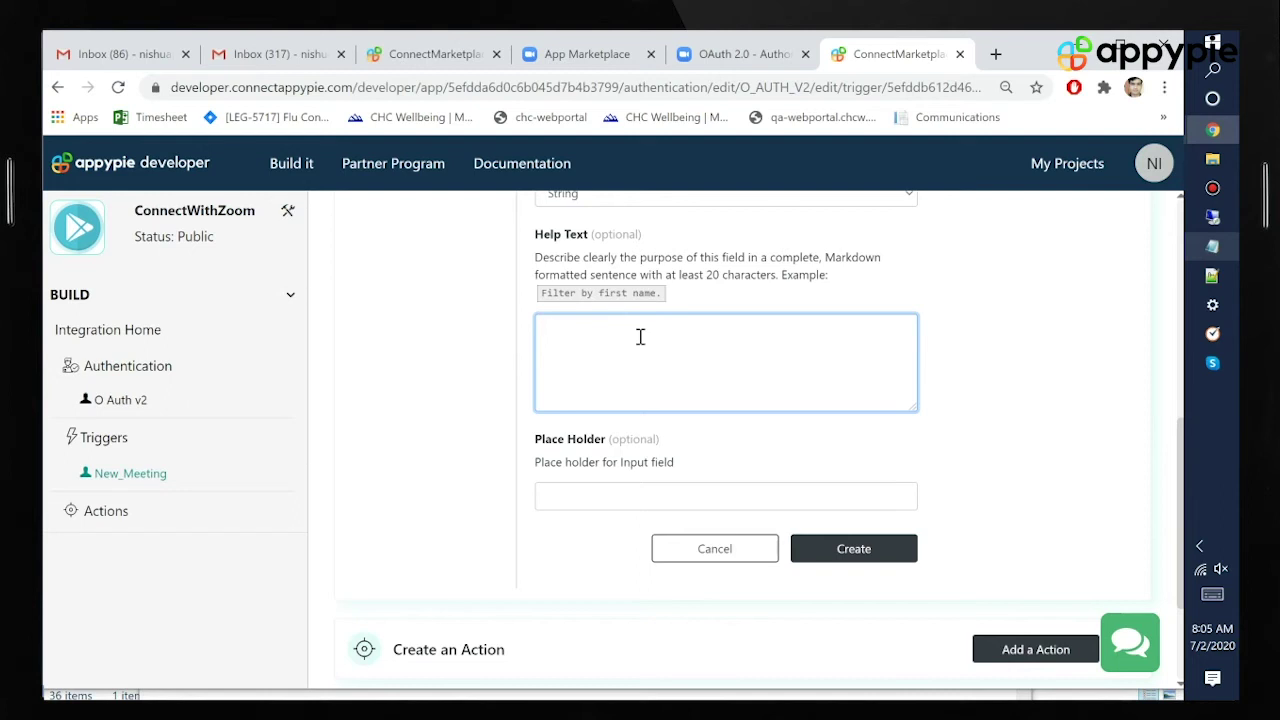
pyautogui.write('Describes the type of meeting for eg: scheduled or live meeting.')
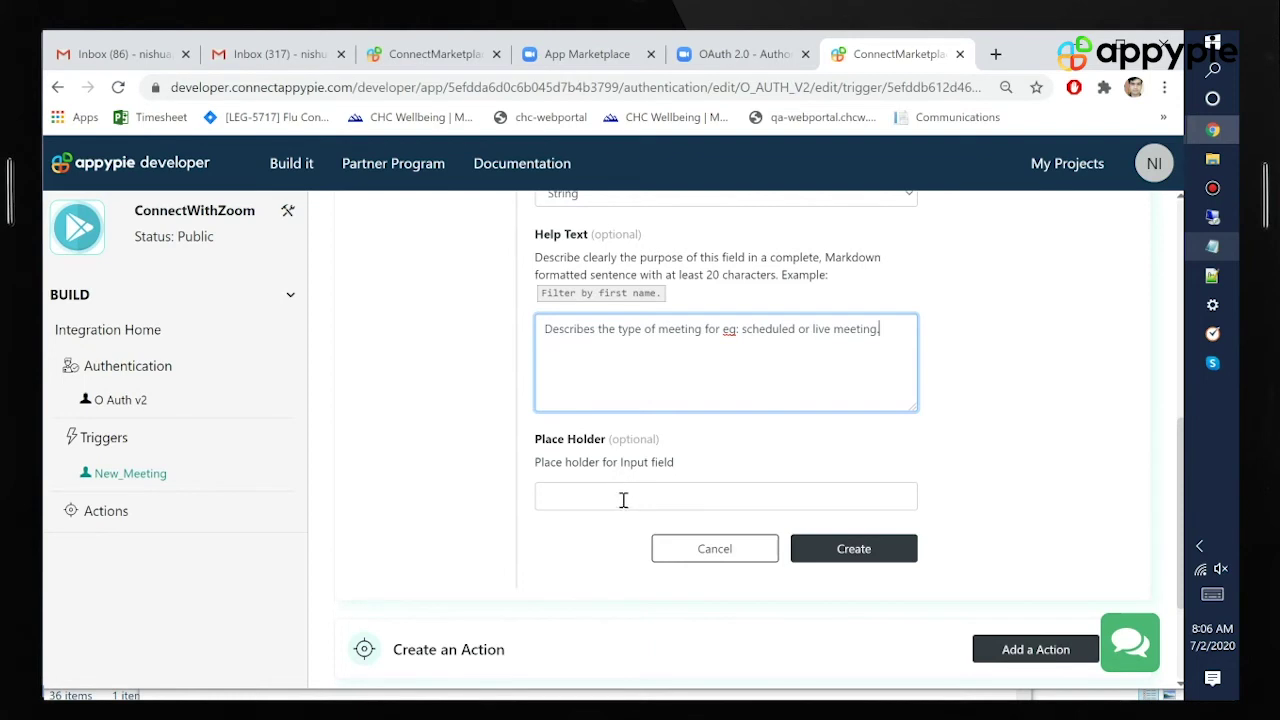
pyautogui.scroll(-1, 624, 497)
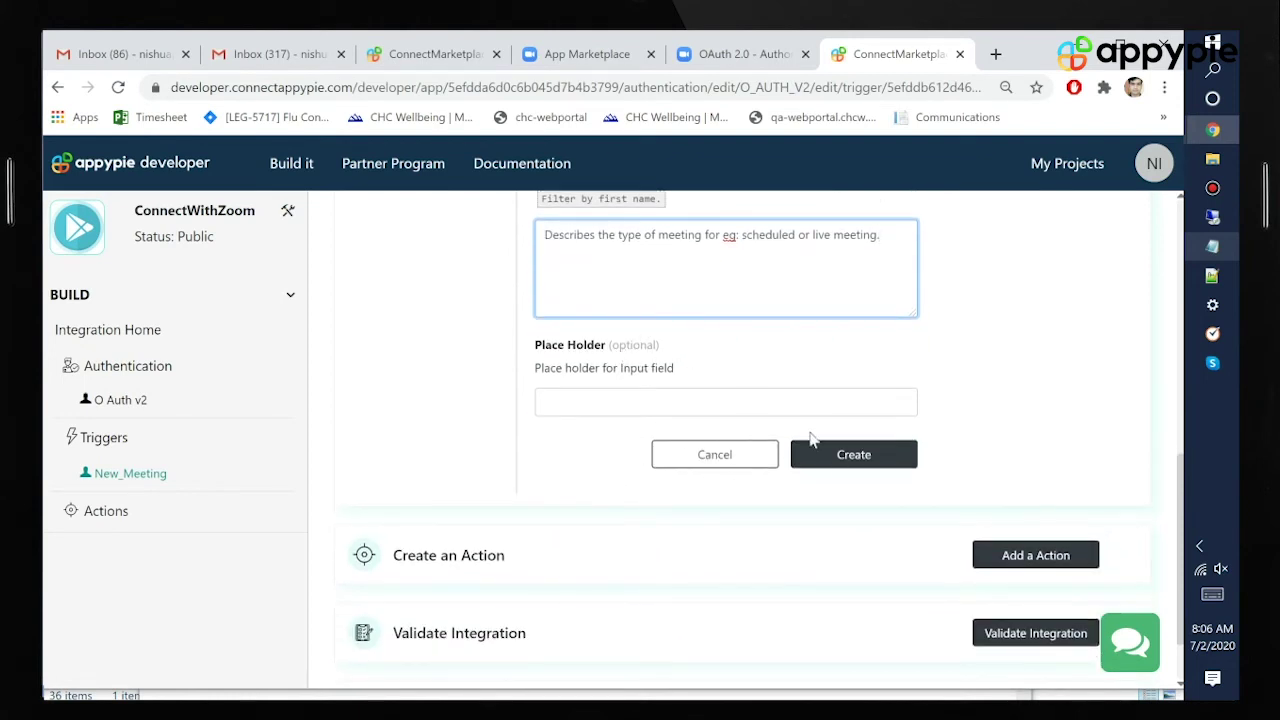
pyautogui.click(880, 458)
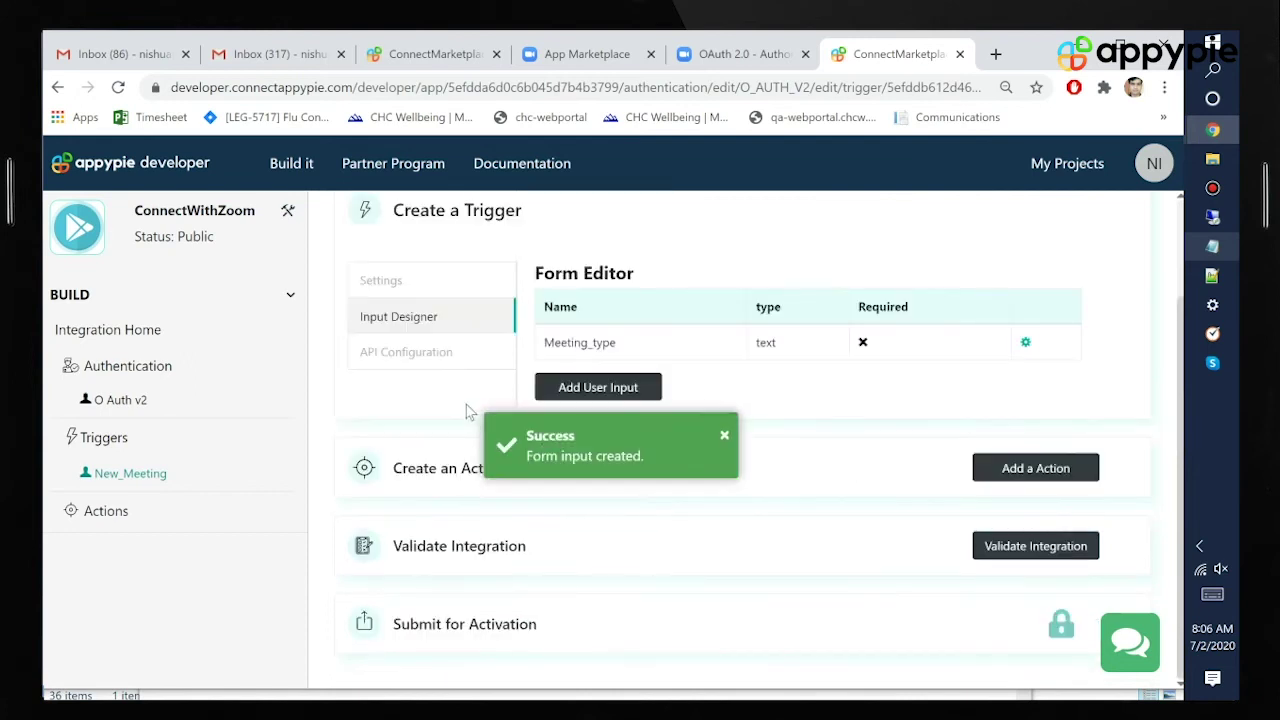
pyautogui.click(420, 351)
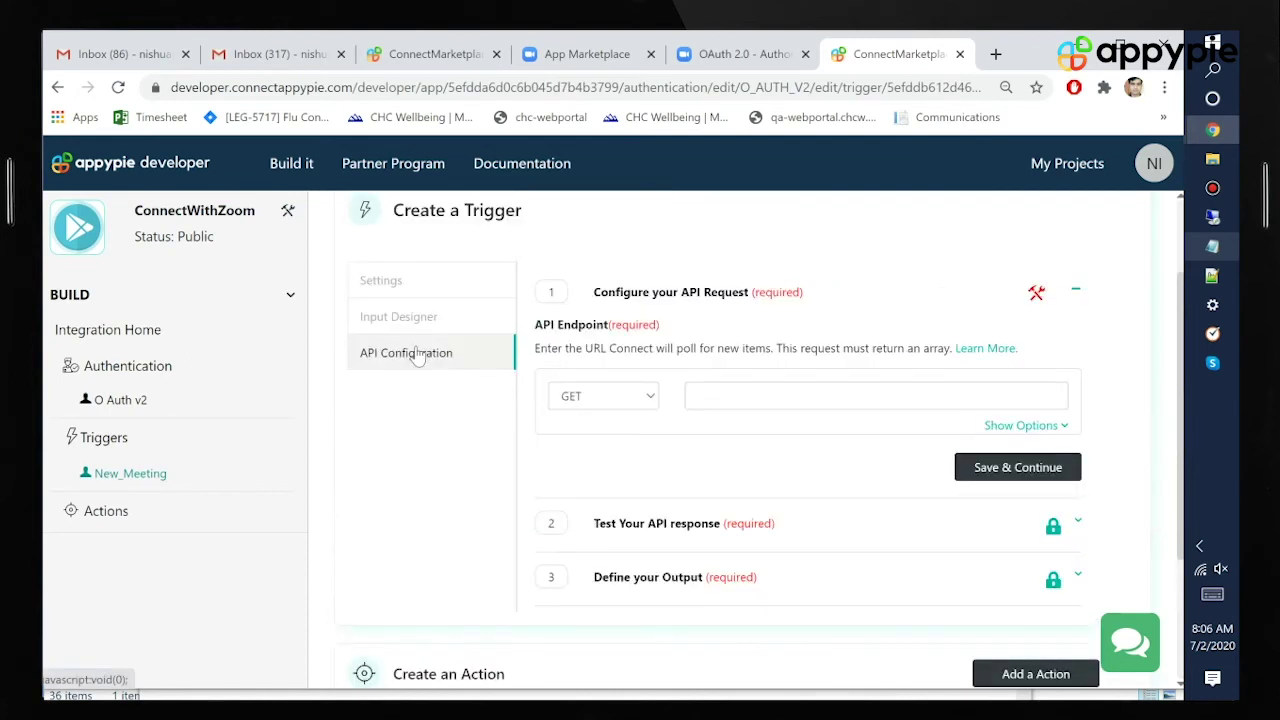
pyautogui.click(737, 398)
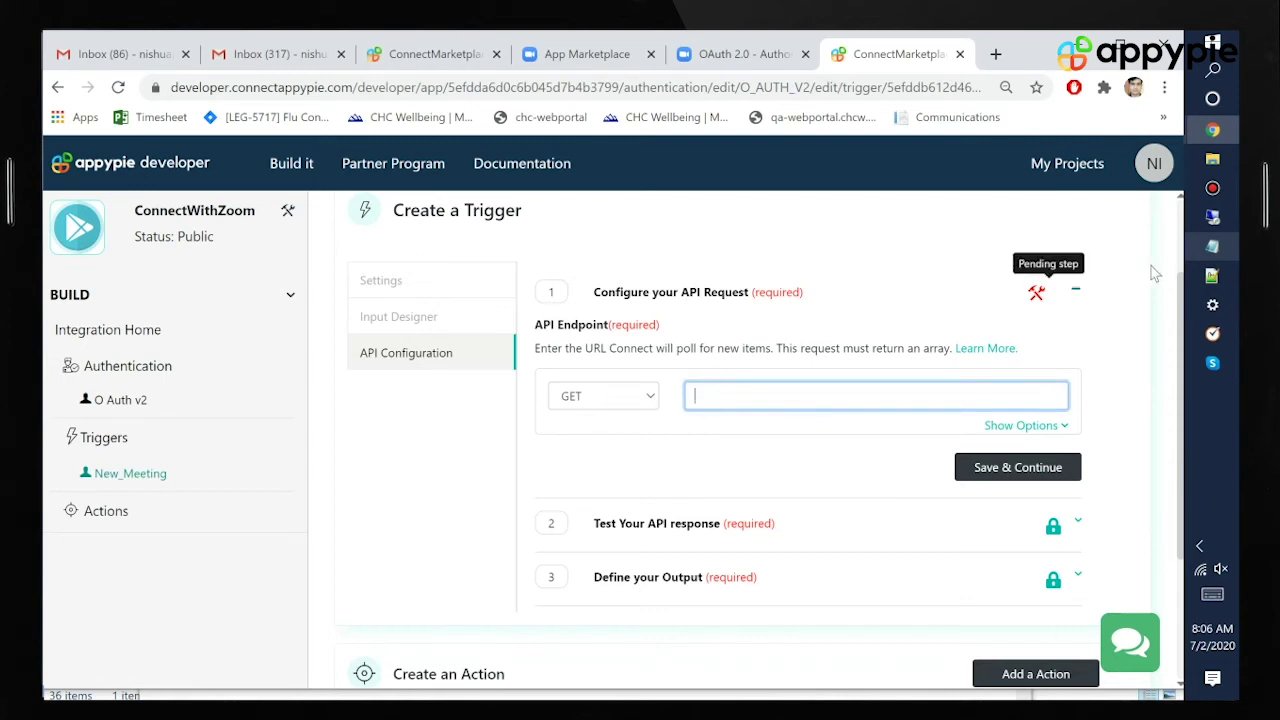
pyautogui.click(1213, 247)
pyautogui.keyDown('shift'); pyautogui.click(237, 424); pyautogui.keyUp('shift')
pyautogui.keyDown('shift'); pyautogui.click(240, 421); pyautogui.keyUp('shift')
pyautogui.hotkey('ctrl', 'c')
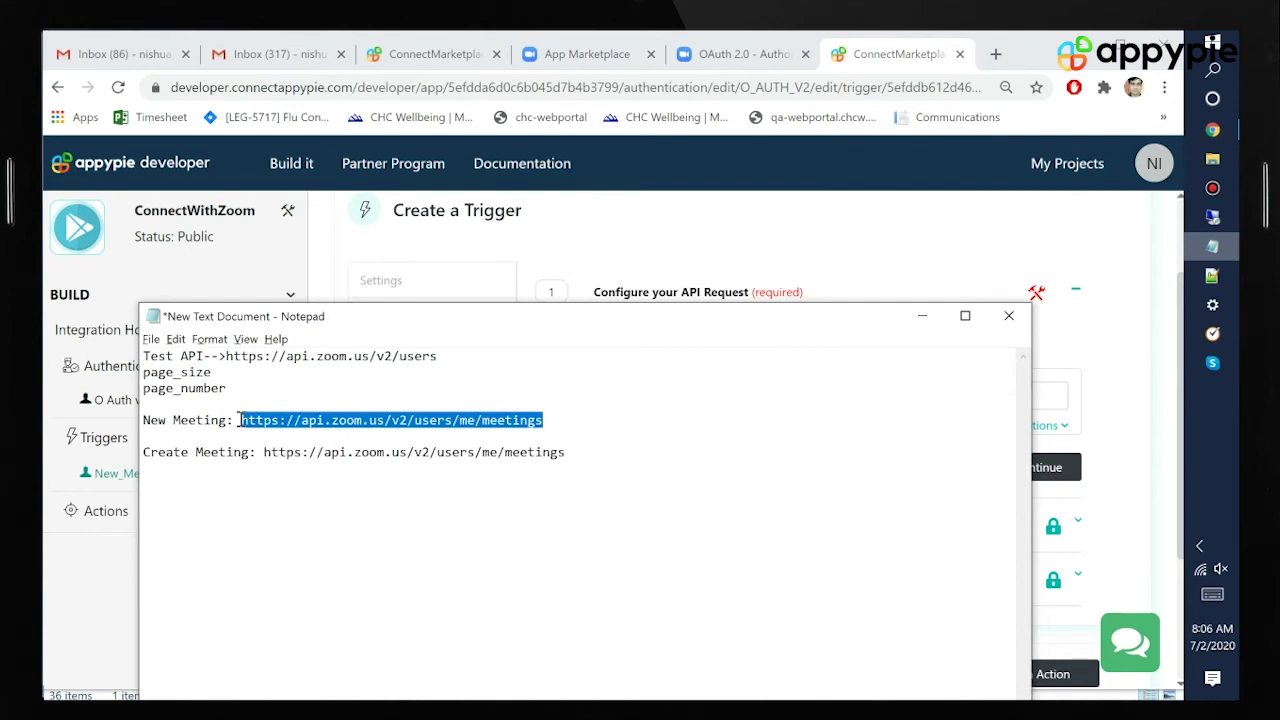
pyautogui.hotkey('alt', 'Tab')
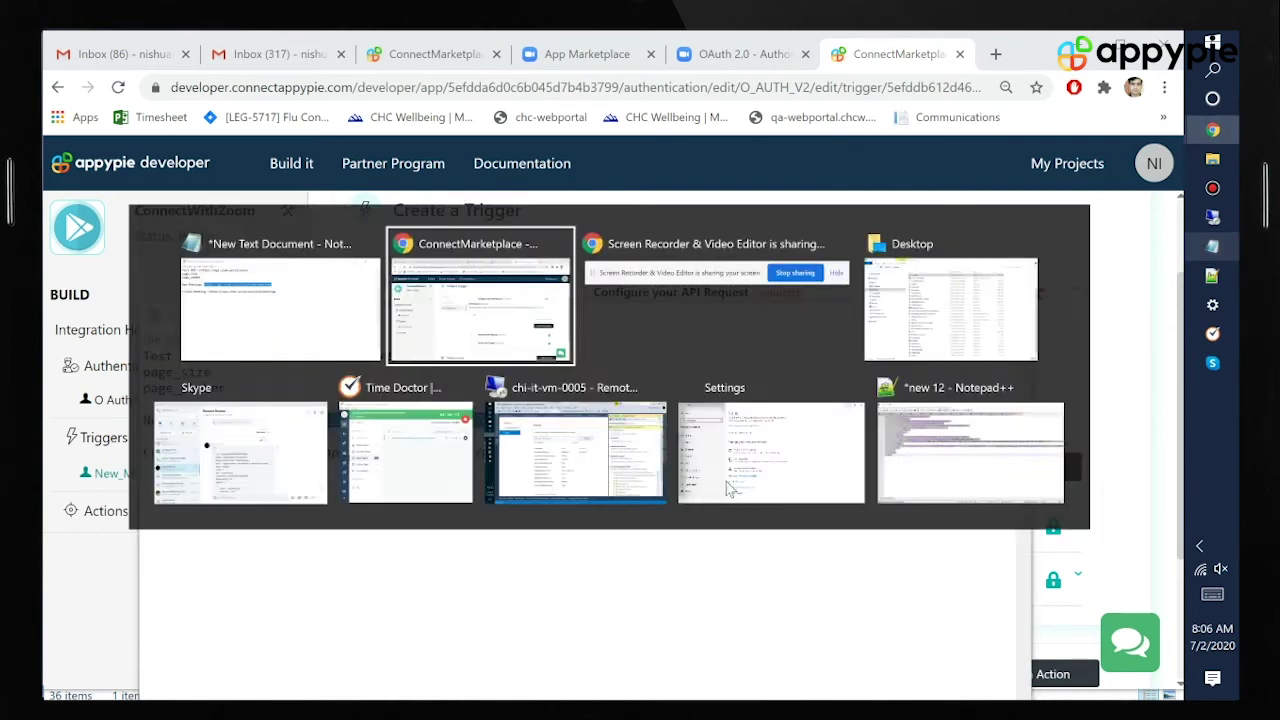
pyautogui.hotkey('ctrl', 'v')
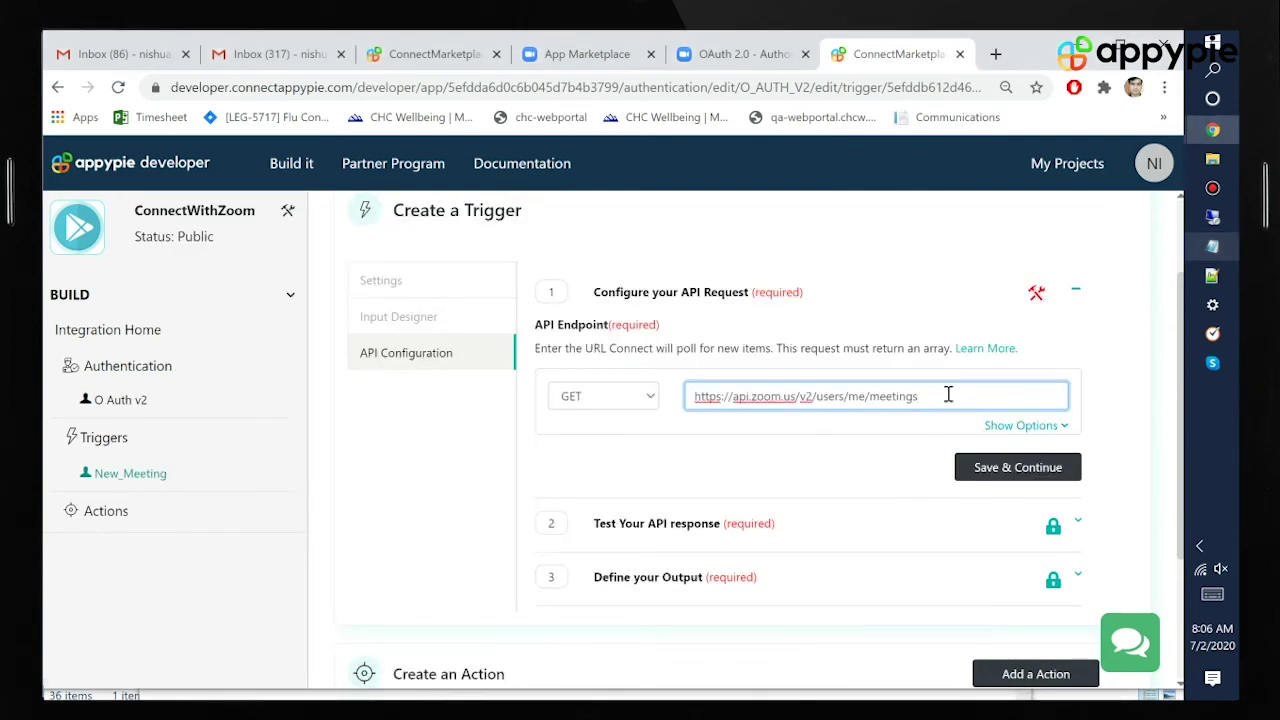
# - Expand the endpoint options to check the HTTP headers, and save the trigger's API request configuration
pyautogui.click(1008, 426)
pyautogui.click(717, 480)
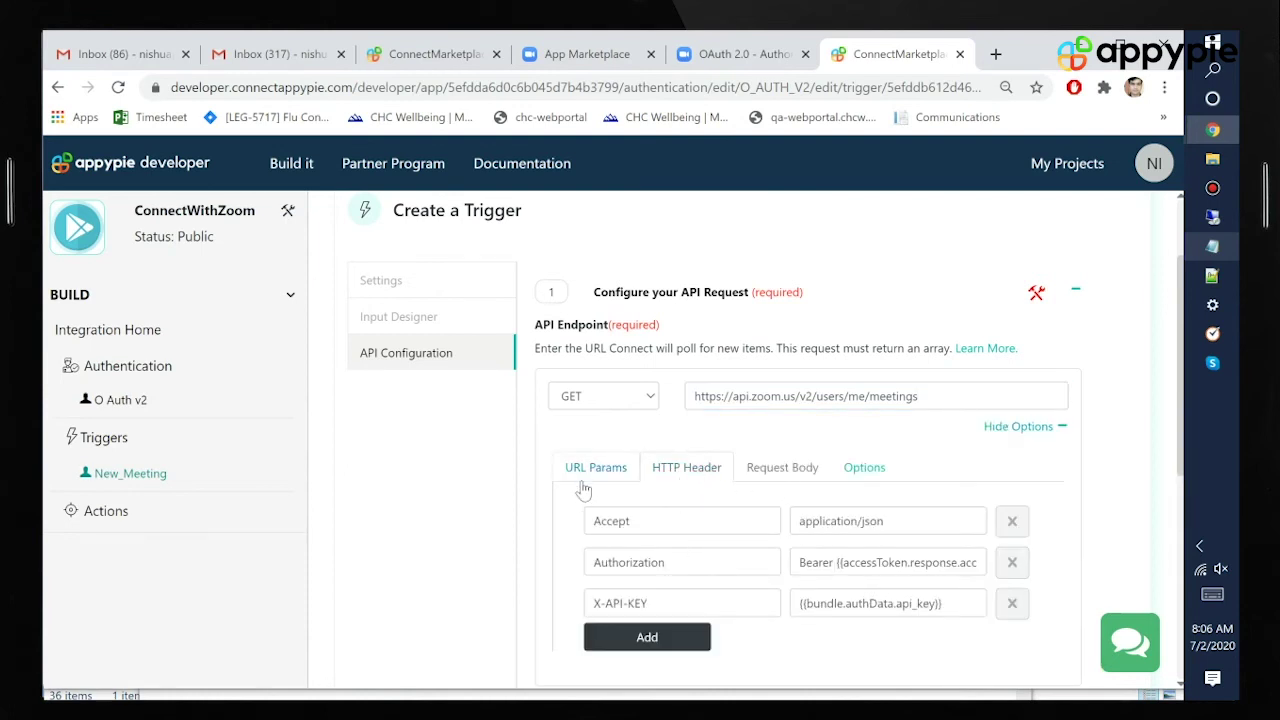
pyautogui.scroll(-3, 1000, 480)
pyautogui.click(993, 447)
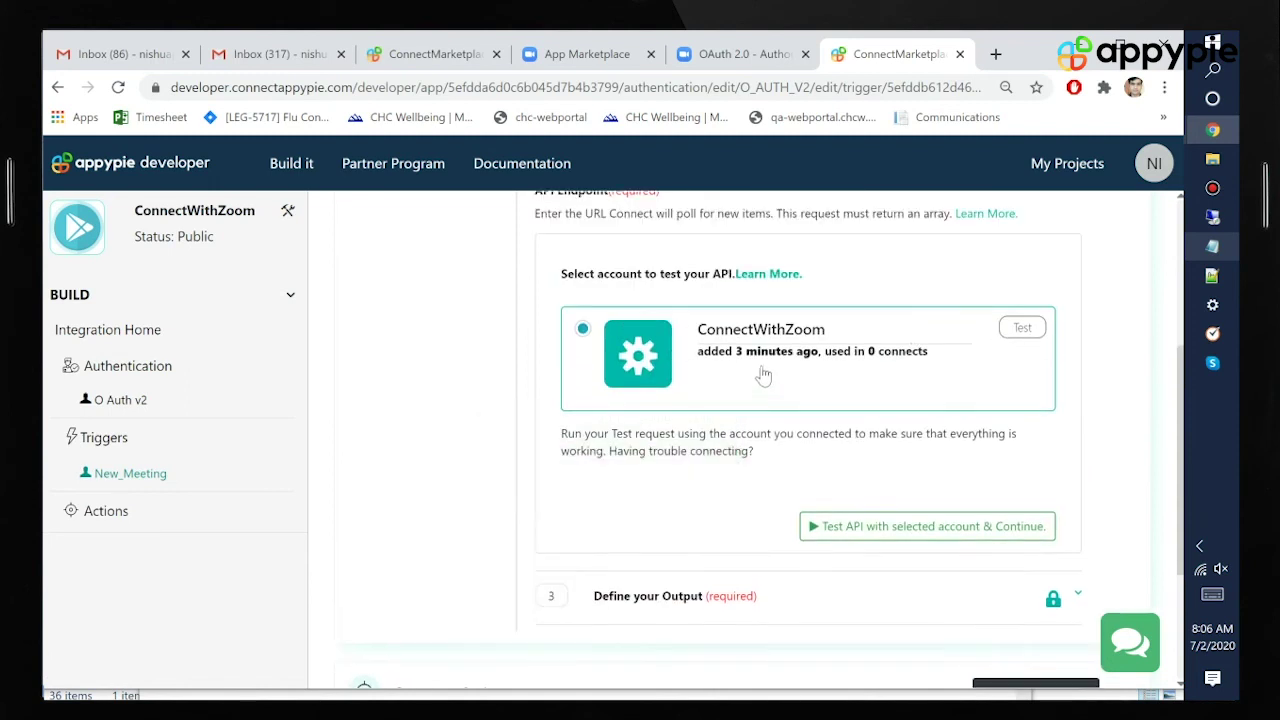
# - Test the ConnectWithZoom account and run the trigger's API test with it to continue
pyautogui.click(1037, 338)
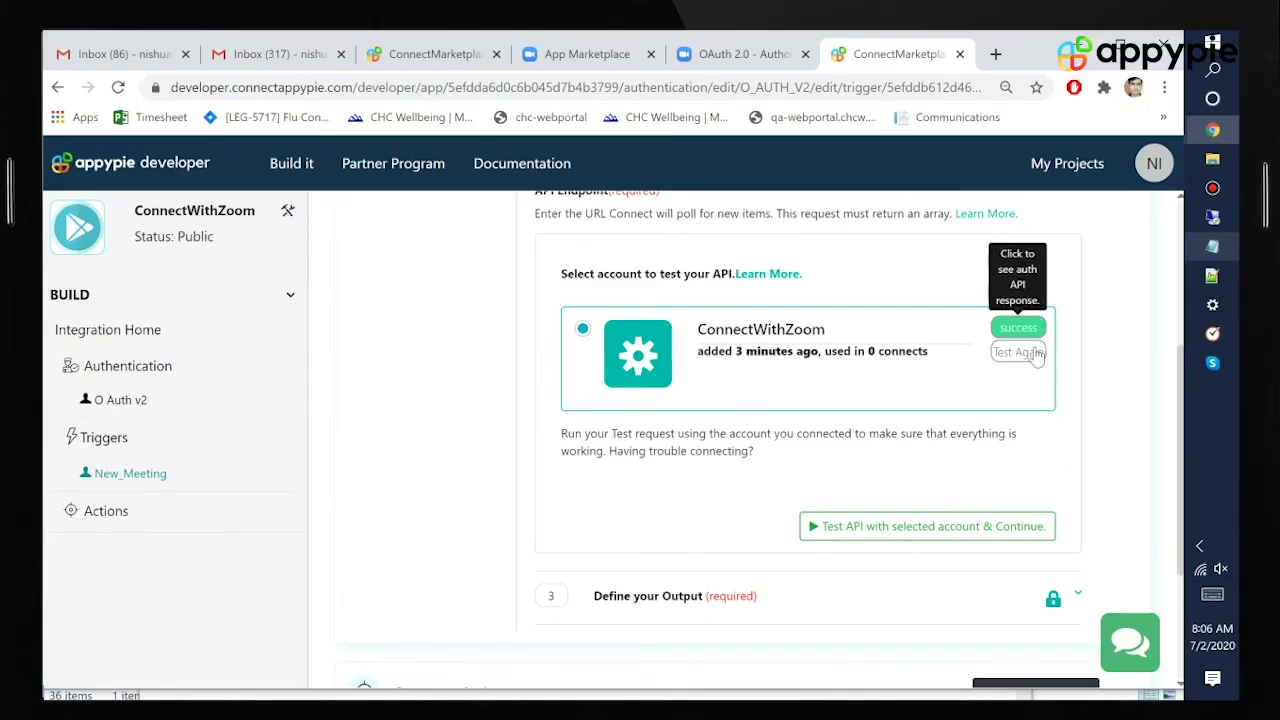
pyautogui.click(880, 530)
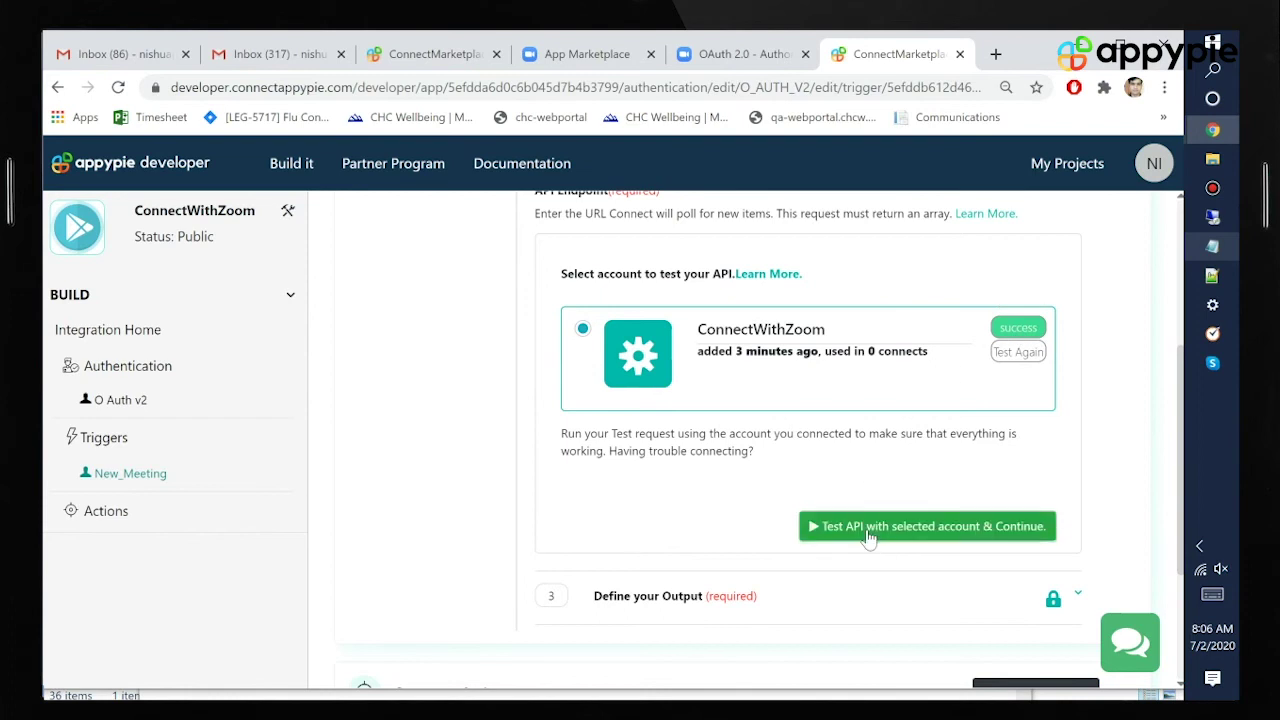
# - Review the New_Meeting trigger's output fields generated from the meetings response and save them
pyautogui.scroll(-3, 868, 538)
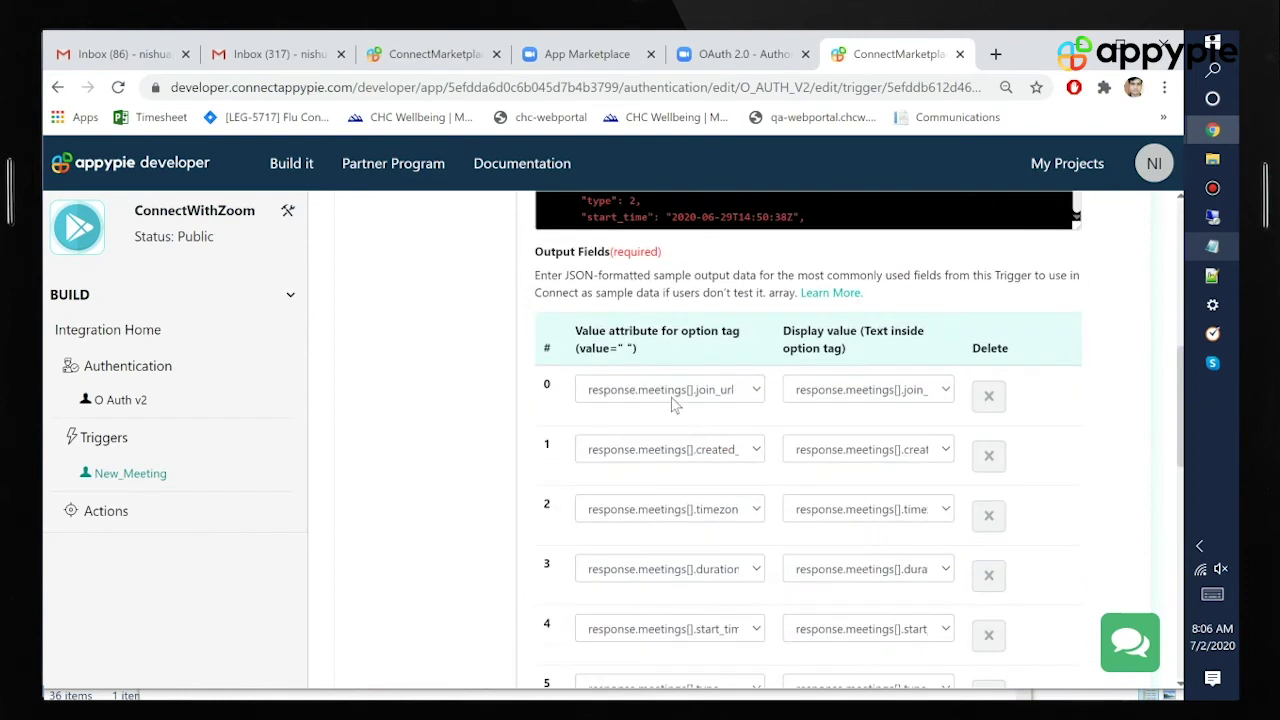
pyautogui.scroll(1, 640, 380)
pyautogui.scroll(-1, 600, 320)
pyautogui.scroll(-8, 886, 400)
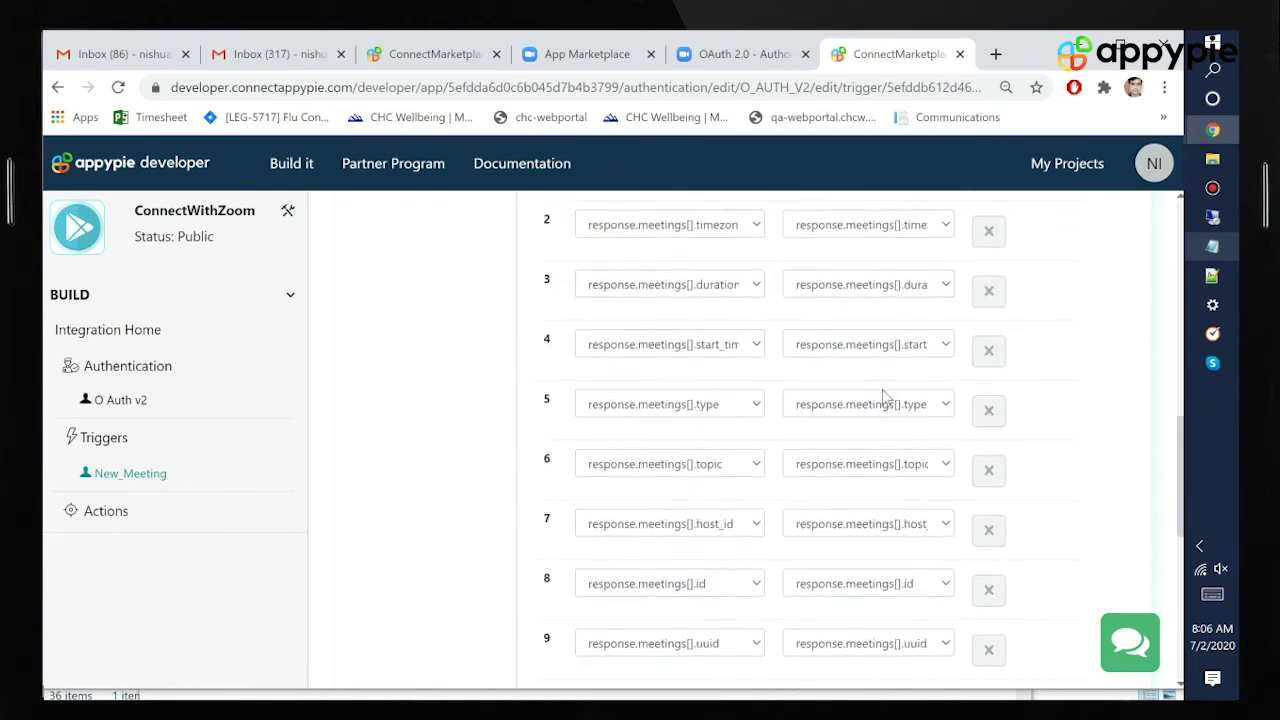
pyautogui.click(1016, 484)
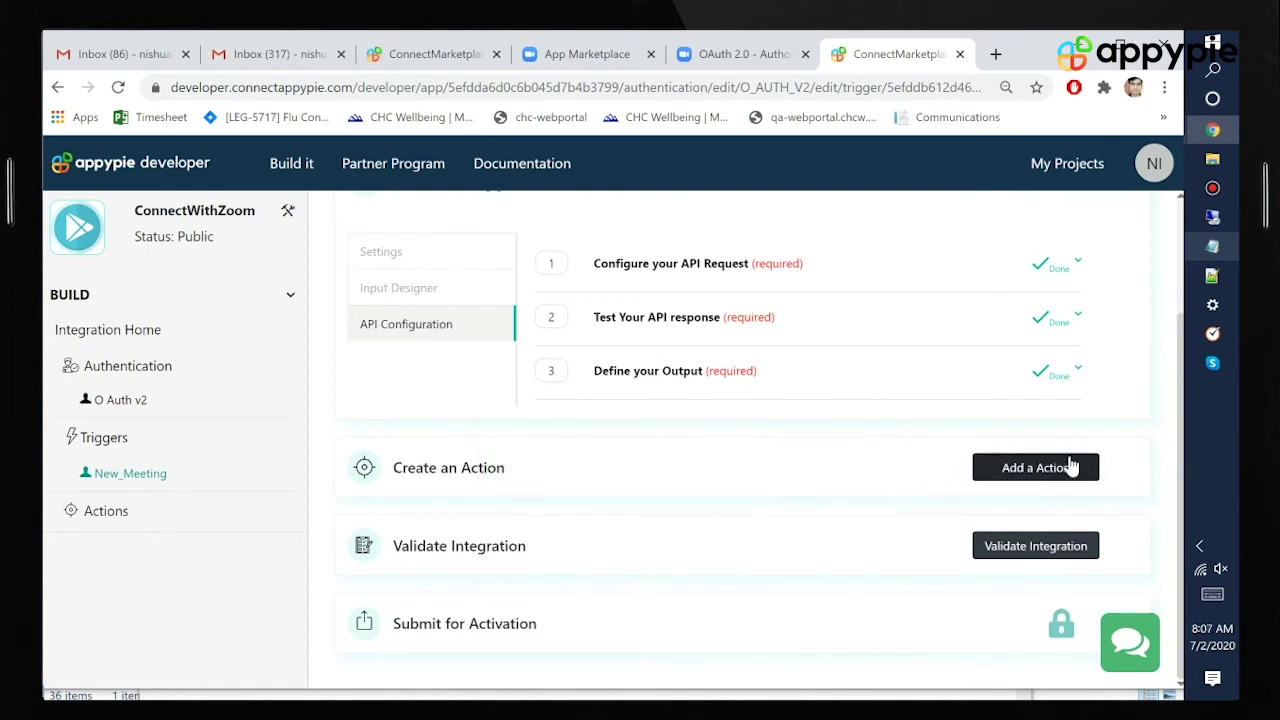
# - Add a first action to the integration and name it Create Meeting
pyautogui.click(1035, 468)
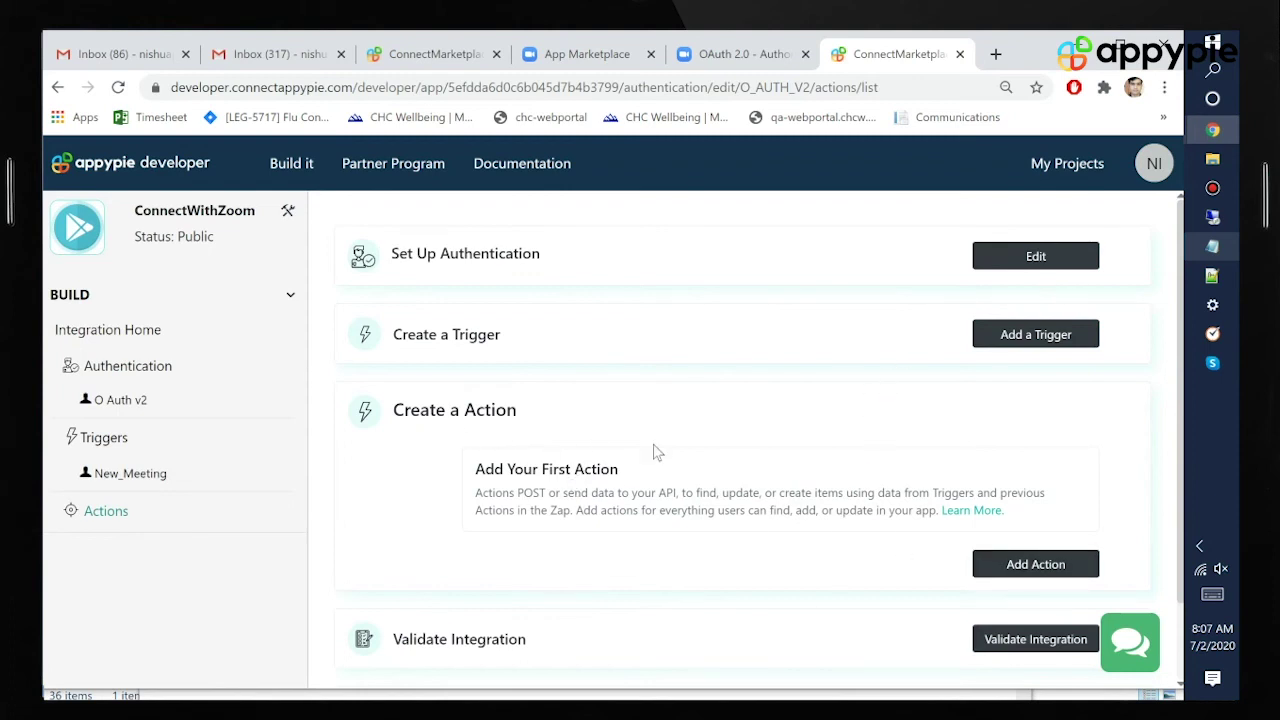
pyautogui.click(1022, 578)
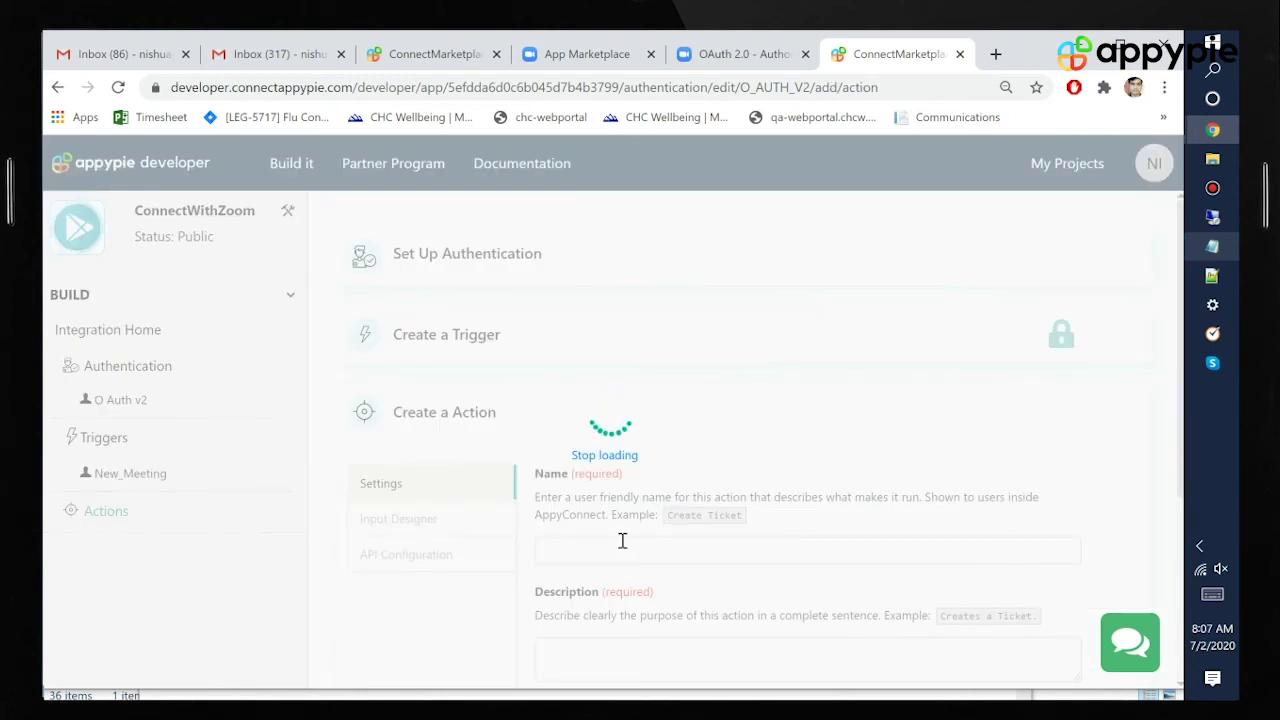
pyautogui.click(596, 546)
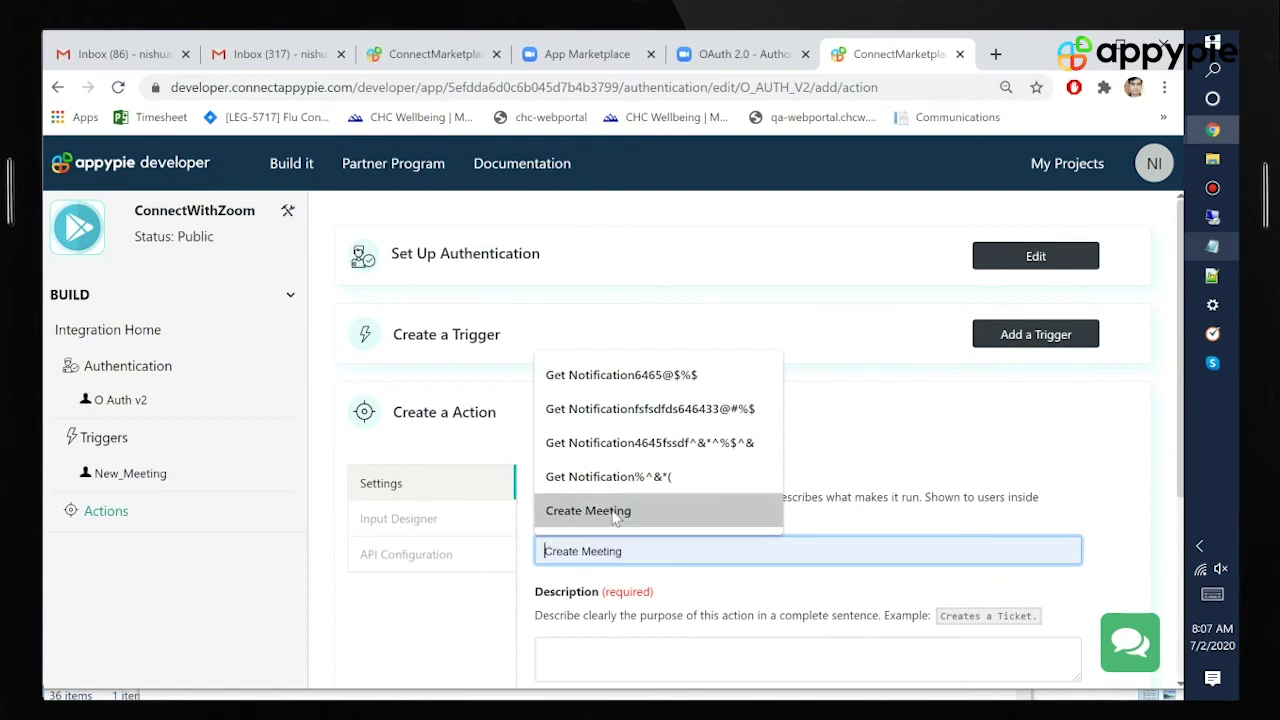
pyautogui.click(598, 514)
pyautogui.click(581, 551)
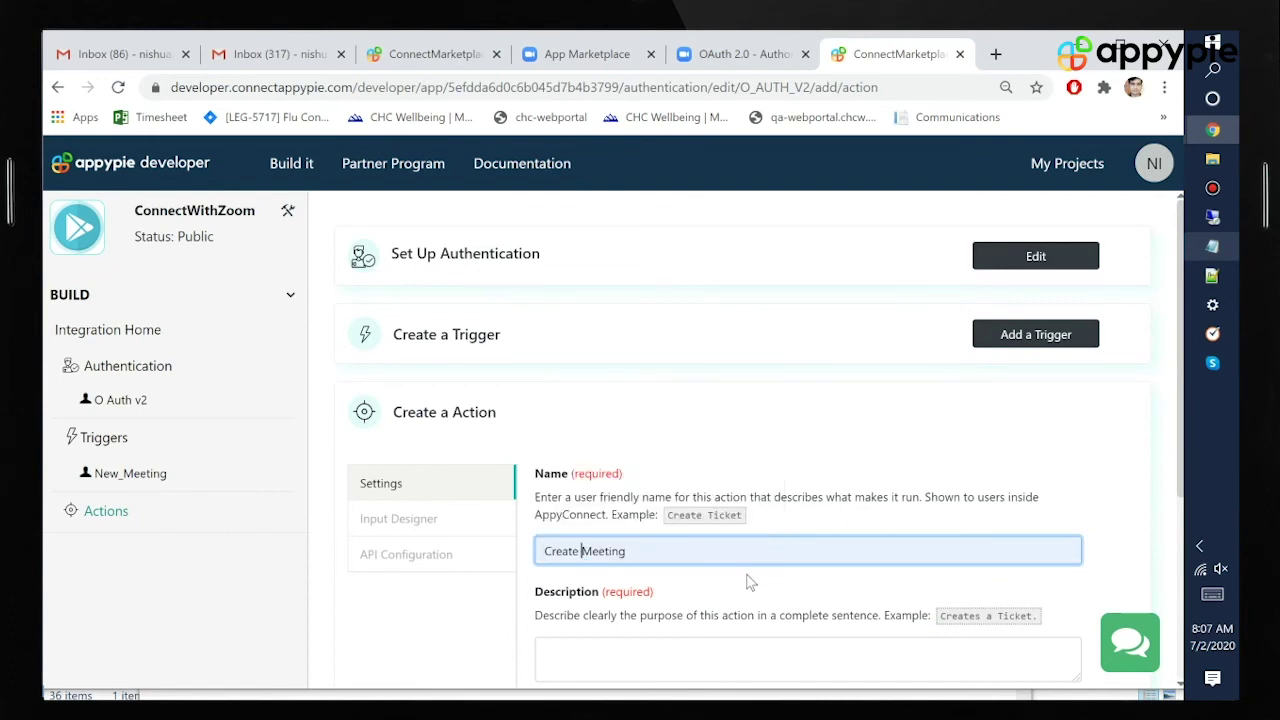
# - Describe the action as "Create meeting when it get triggers for new meeting." and save its settings
pyautogui.scroll(-1, 750, 582)
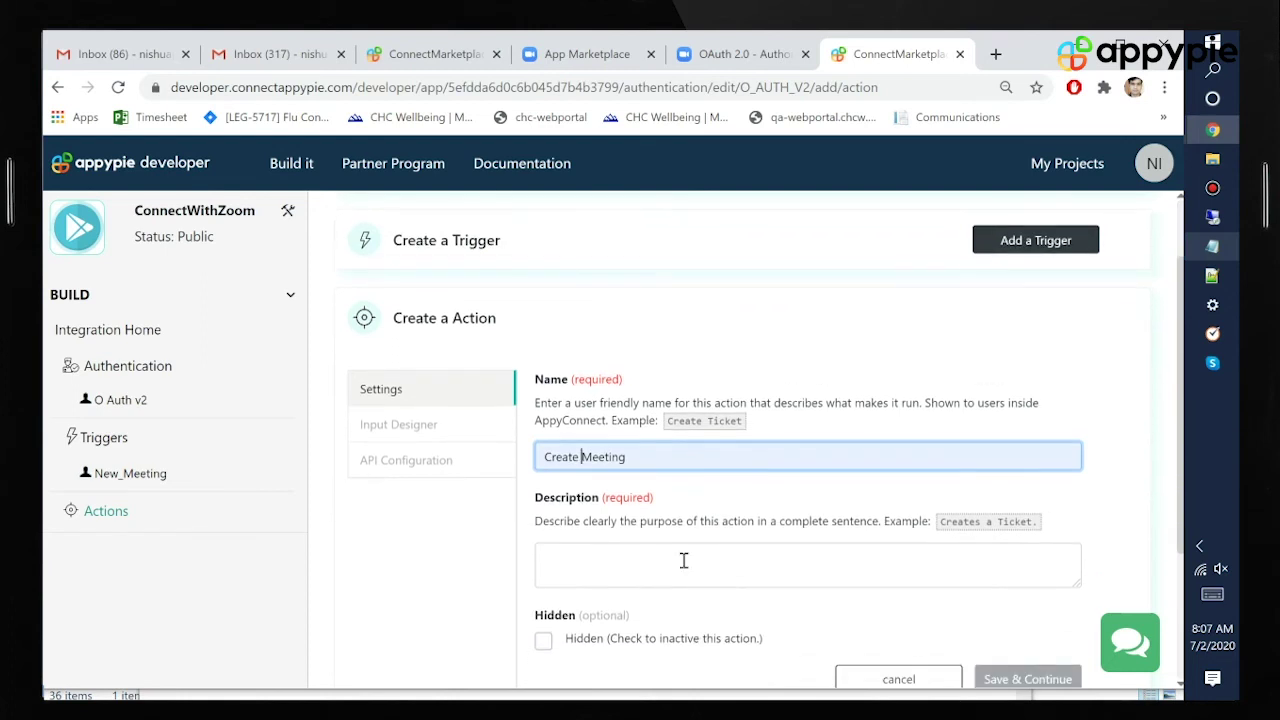
pyautogui.click(575, 560)
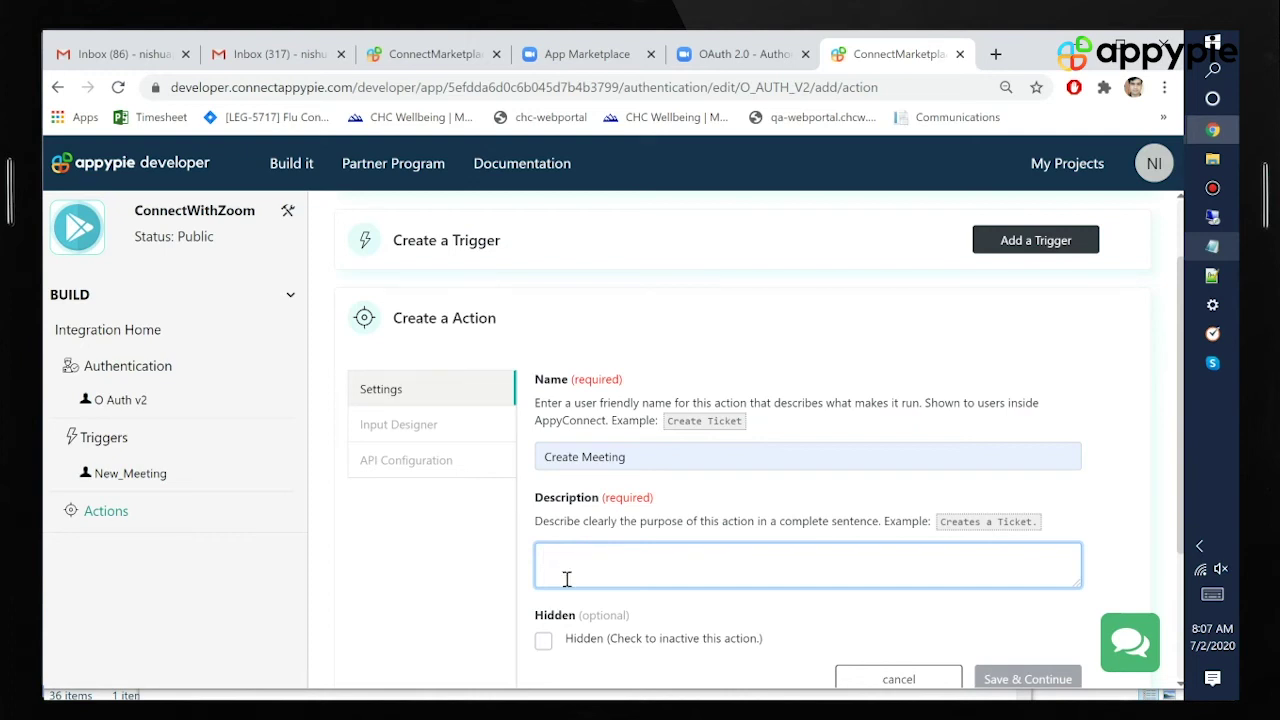
pyautogui.write('Create meeting when it get triggers for create meeting.')
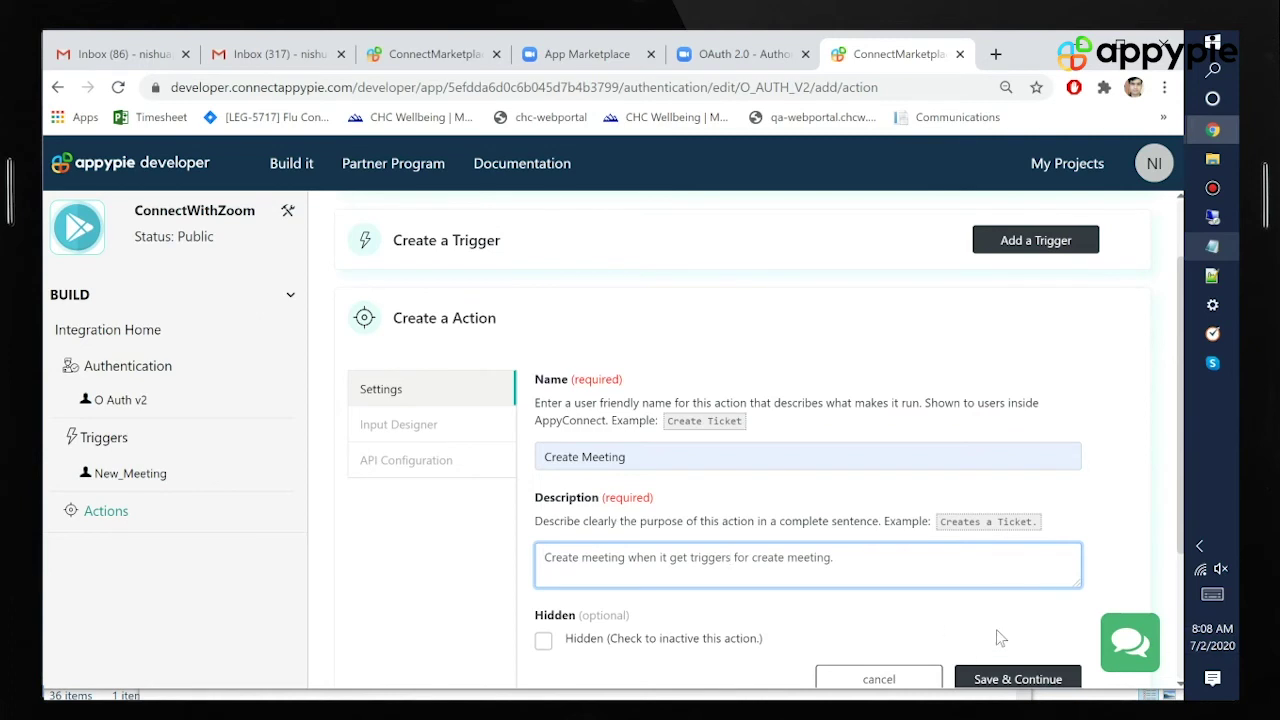
pyautogui.scroll(-2, 996, 629)
pyautogui.doubleClick(771, 370)
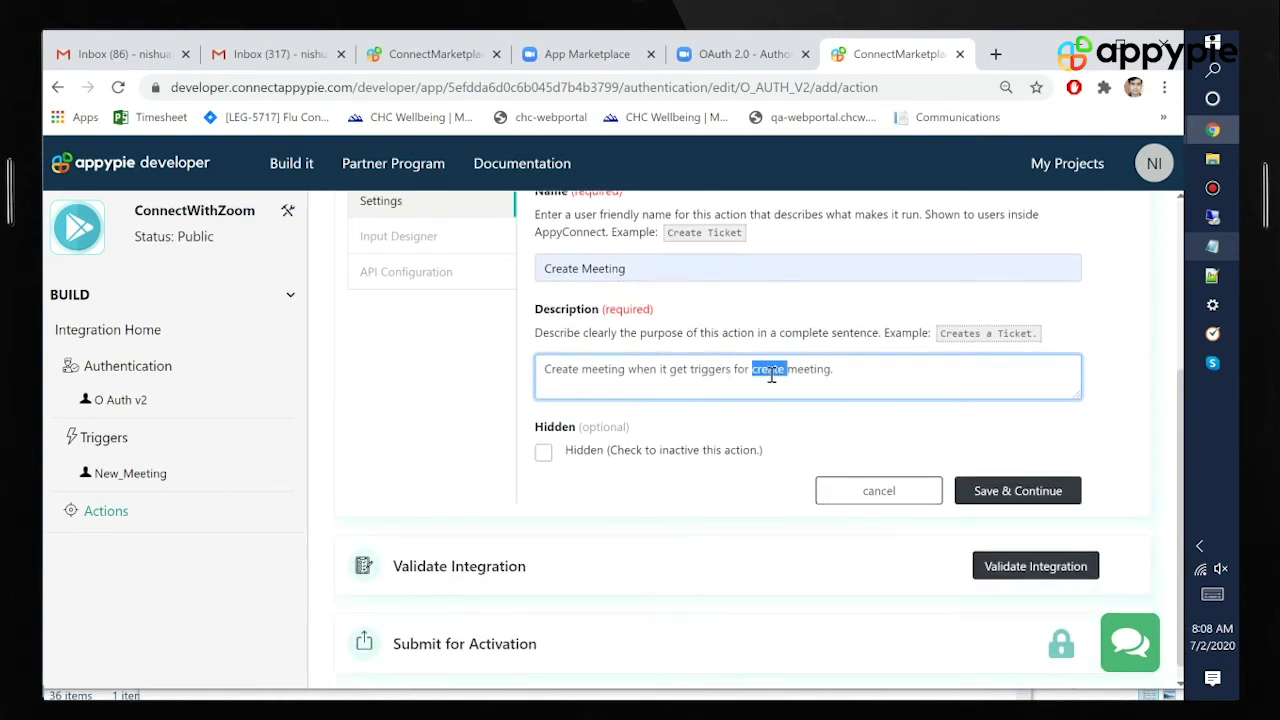
pyautogui.write('new')
pyautogui.click(1001, 490)
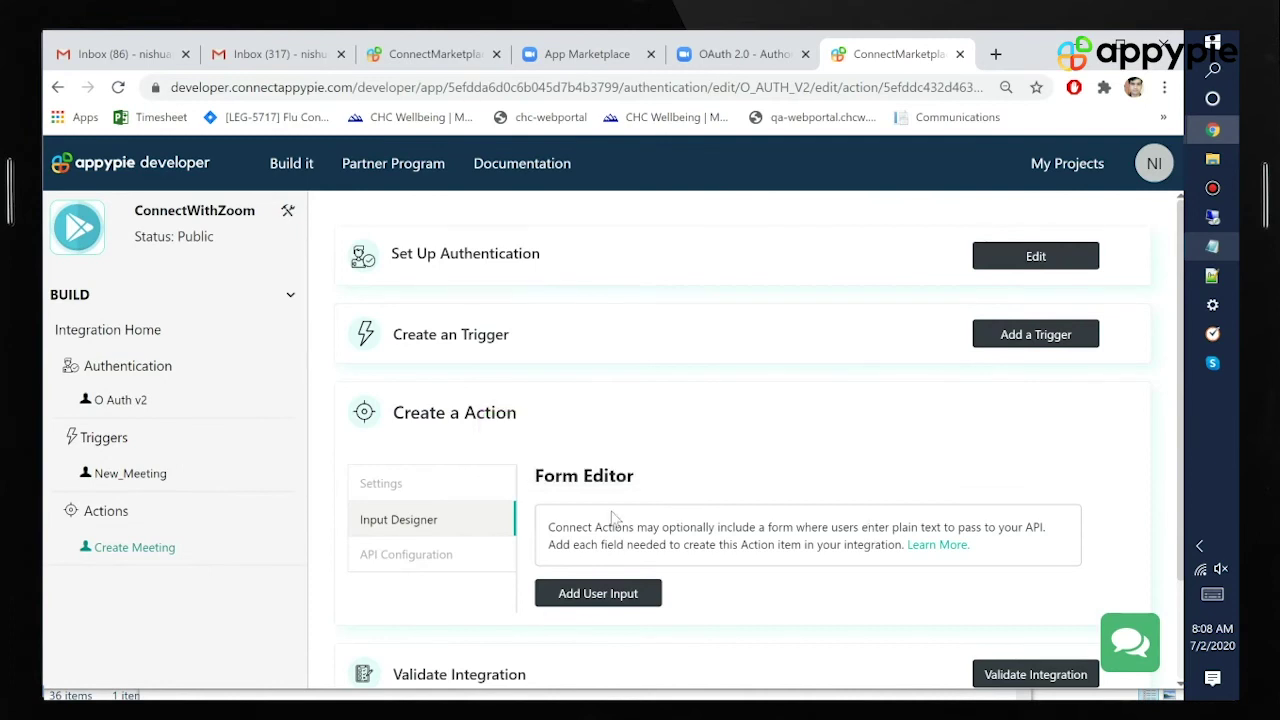
# - Add a user input to the Create Meeting action with key MeetingTopic and label TopicDescription
pyautogui.scroll(-1, 613, 515)
pyautogui.click(588, 499)
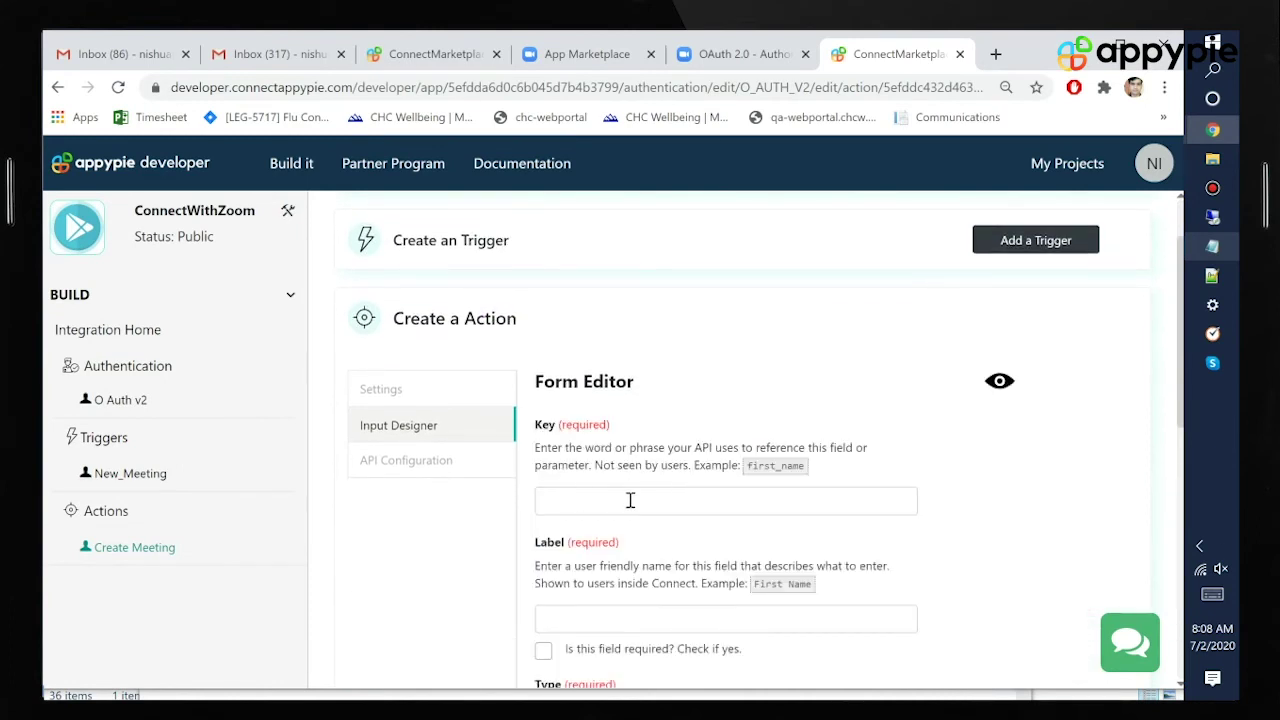
pyautogui.click(630, 500)
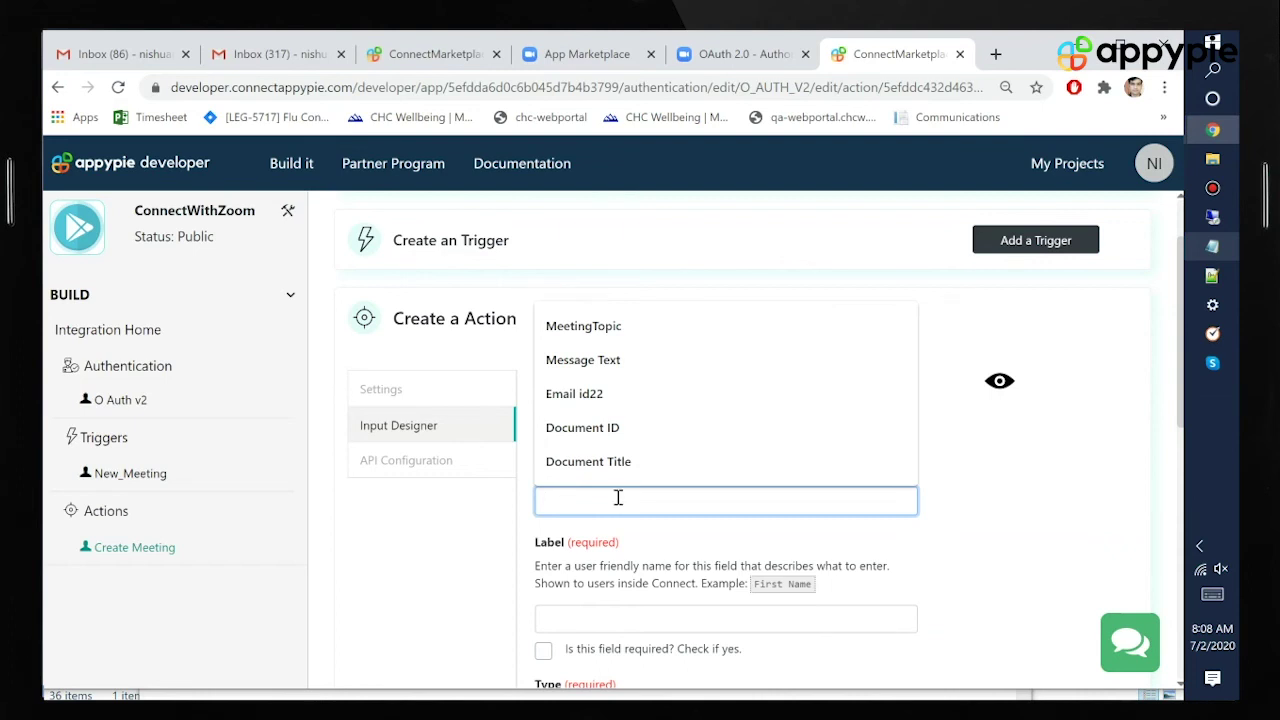
pyautogui.click(584, 326)
pyautogui.scroll(-1, 666, 537)
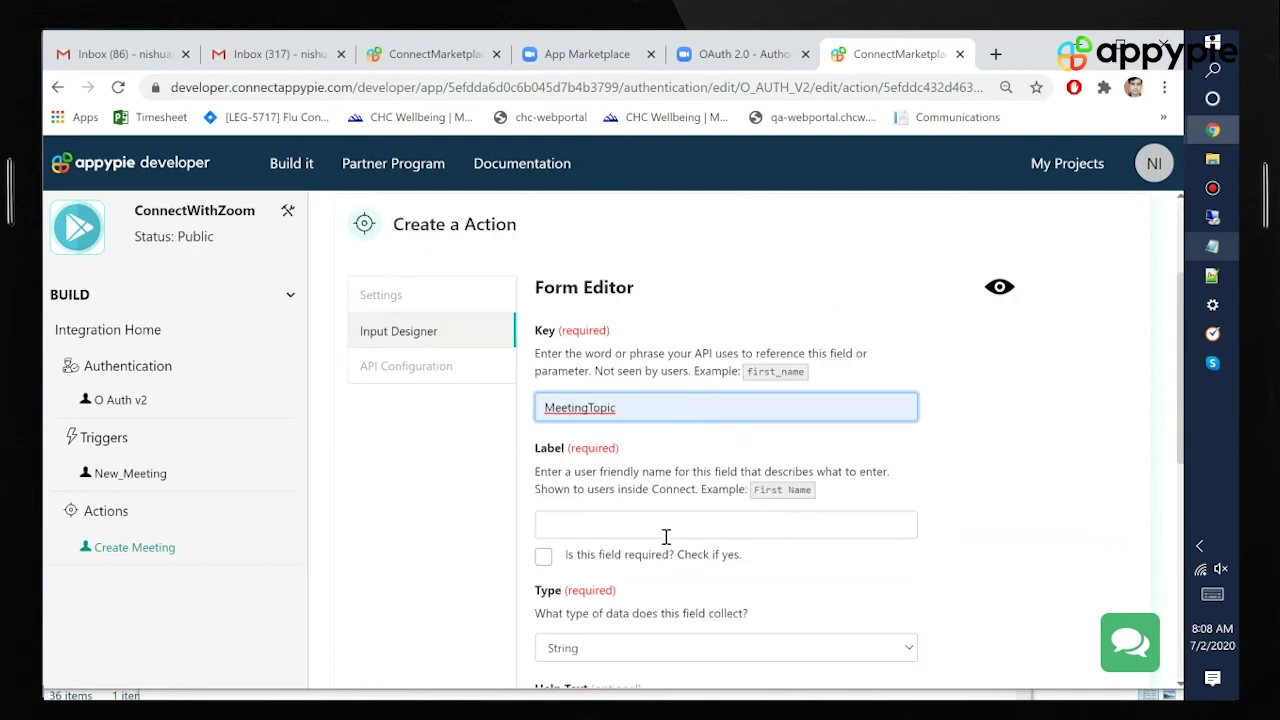
pyautogui.click(593, 527)
pyautogui.write('TopicDescription')
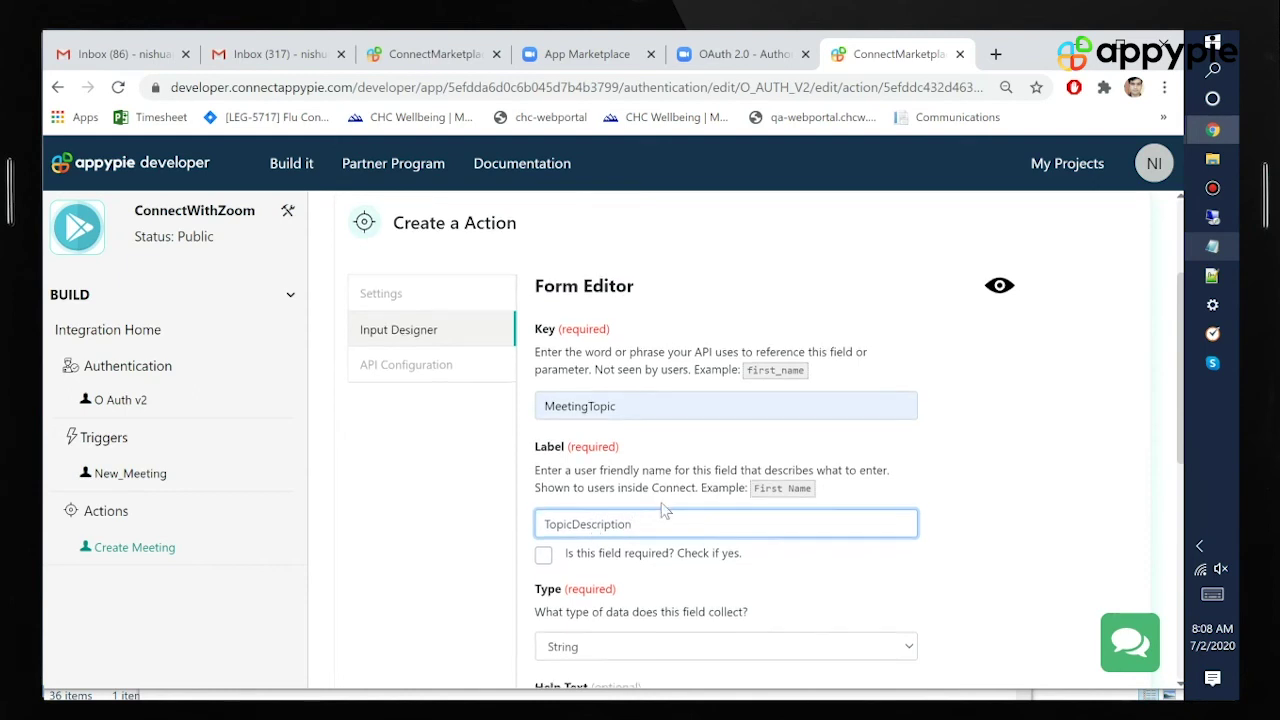
# - Enter the help text "Agenda of meeting which needs to discuss between attended person." and create the MeetingTopic input
pyautogui.scroll(-3, 665, 510)
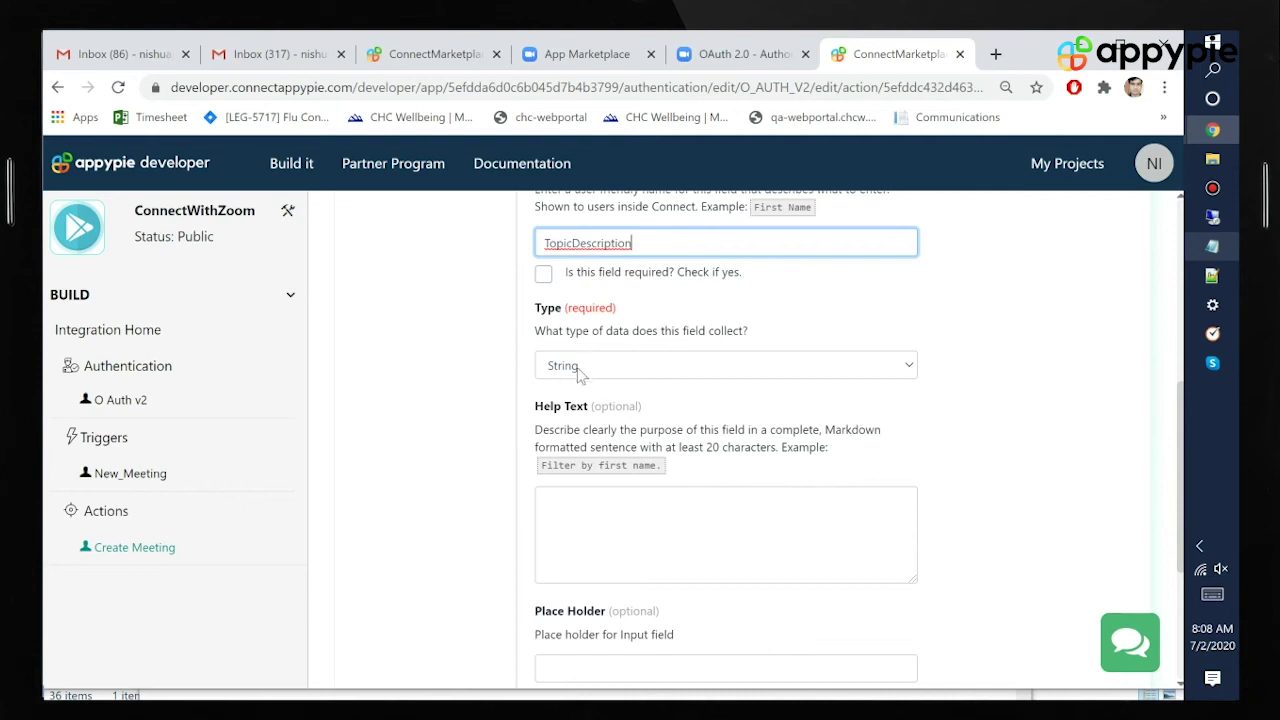
pyautogui.click(582, 514)
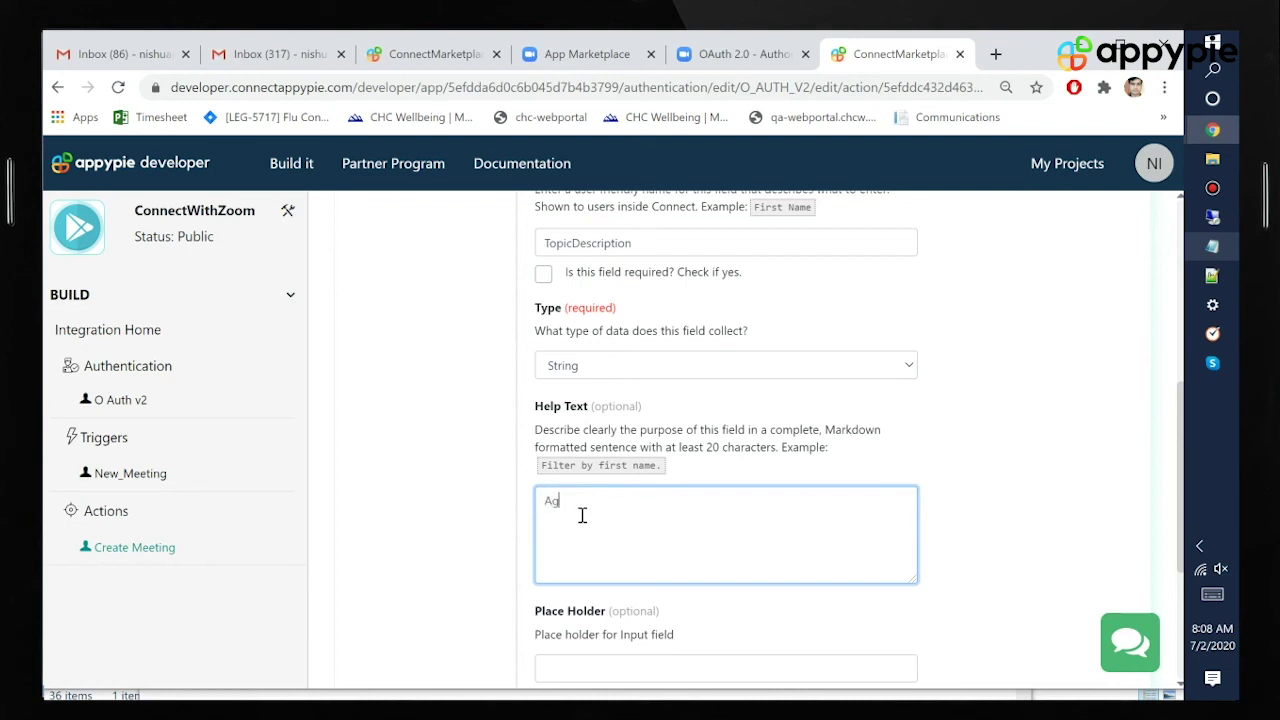
pyautogui.write('enda of meeting which needs to discuss between attended per')
pyautogui.scroll(-1, 660, 425)
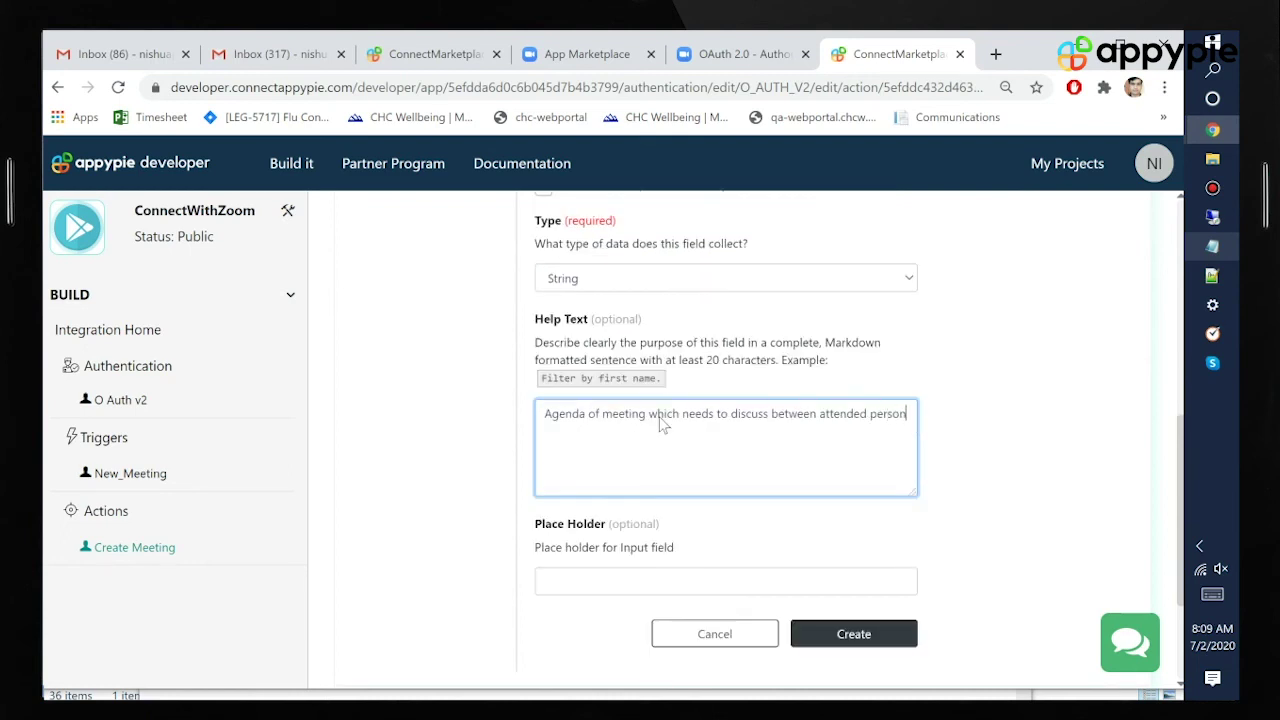
pyautogui.write('son.')
pyautogui.scroll(-2, 660, 425)
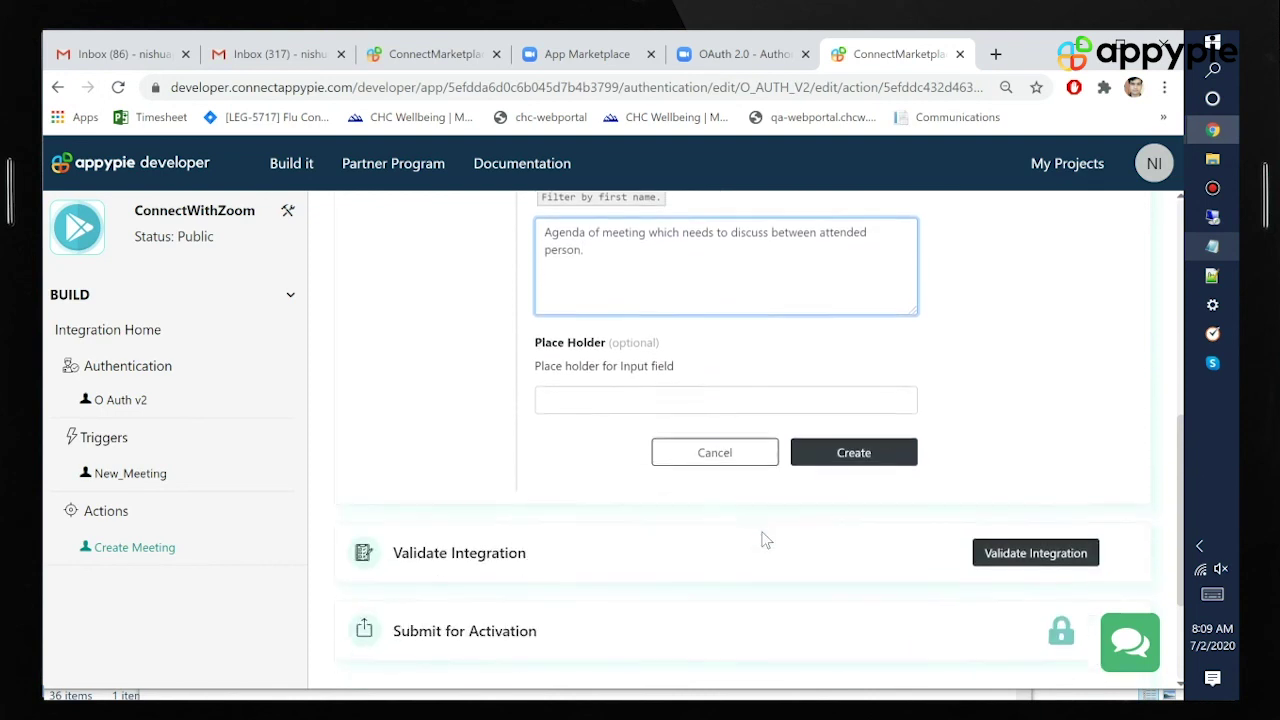
pyautogui.click(850, 455)
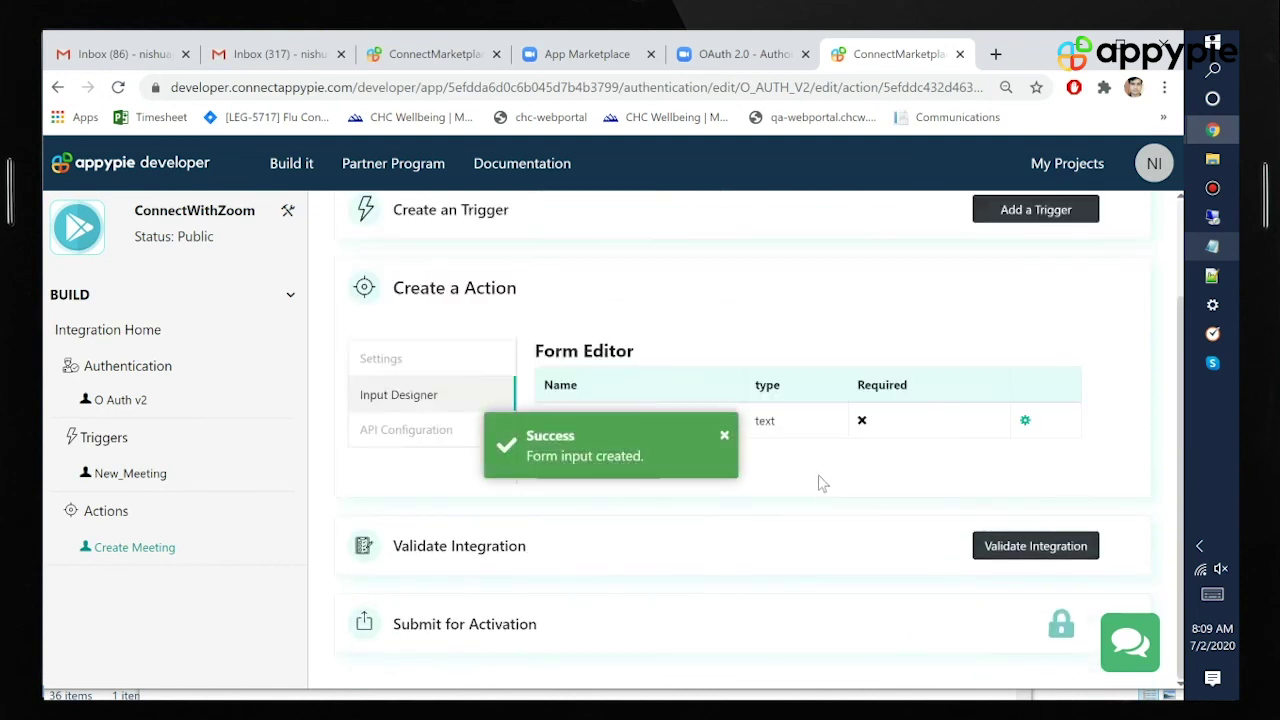
pyautogui.click(419, 432)
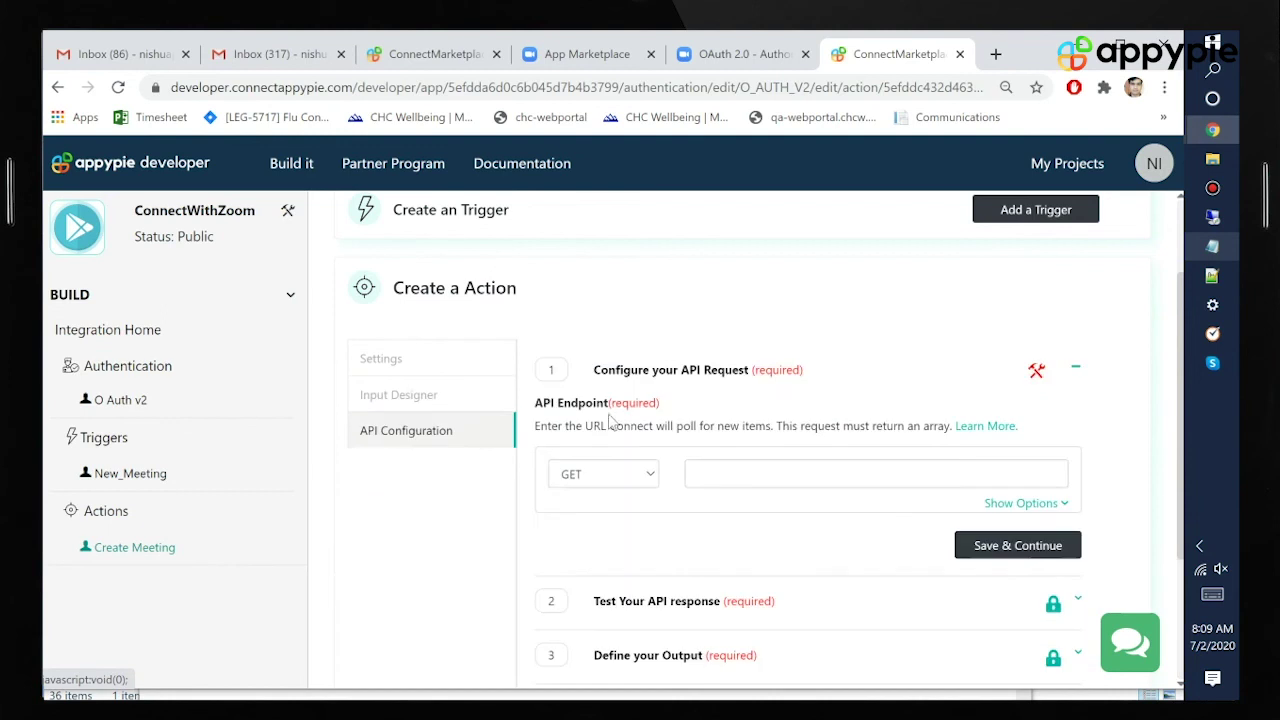
pyautogui.click(603, 476)
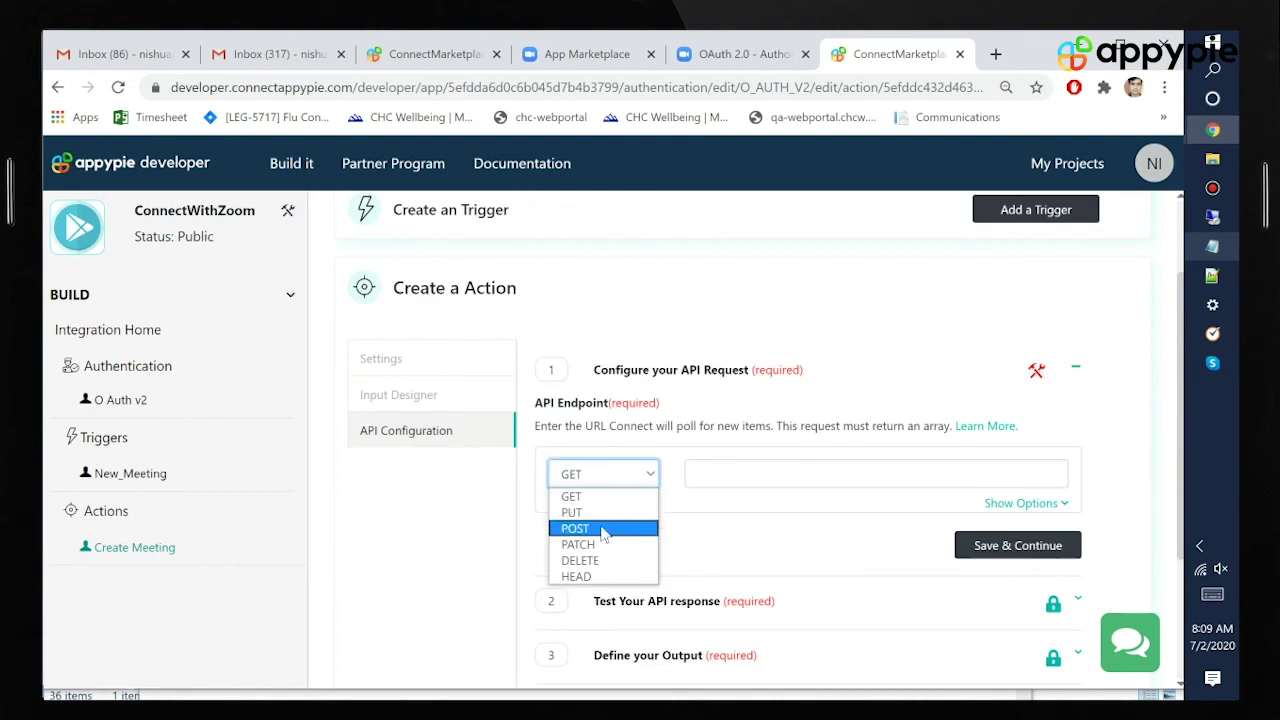
pyautogui.click(604, 530)
pyautogui.click(757, 477)
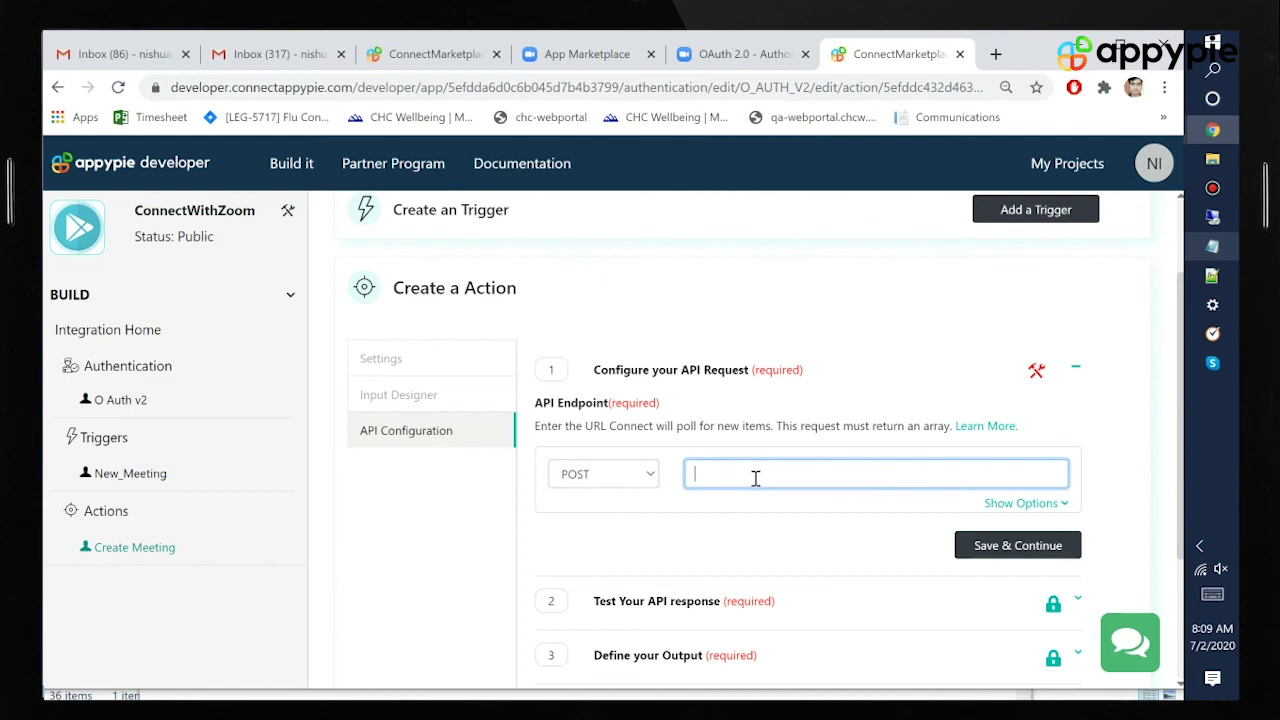
pyautogui.write('https://api.zoom.us/v2/users/me/meetings')
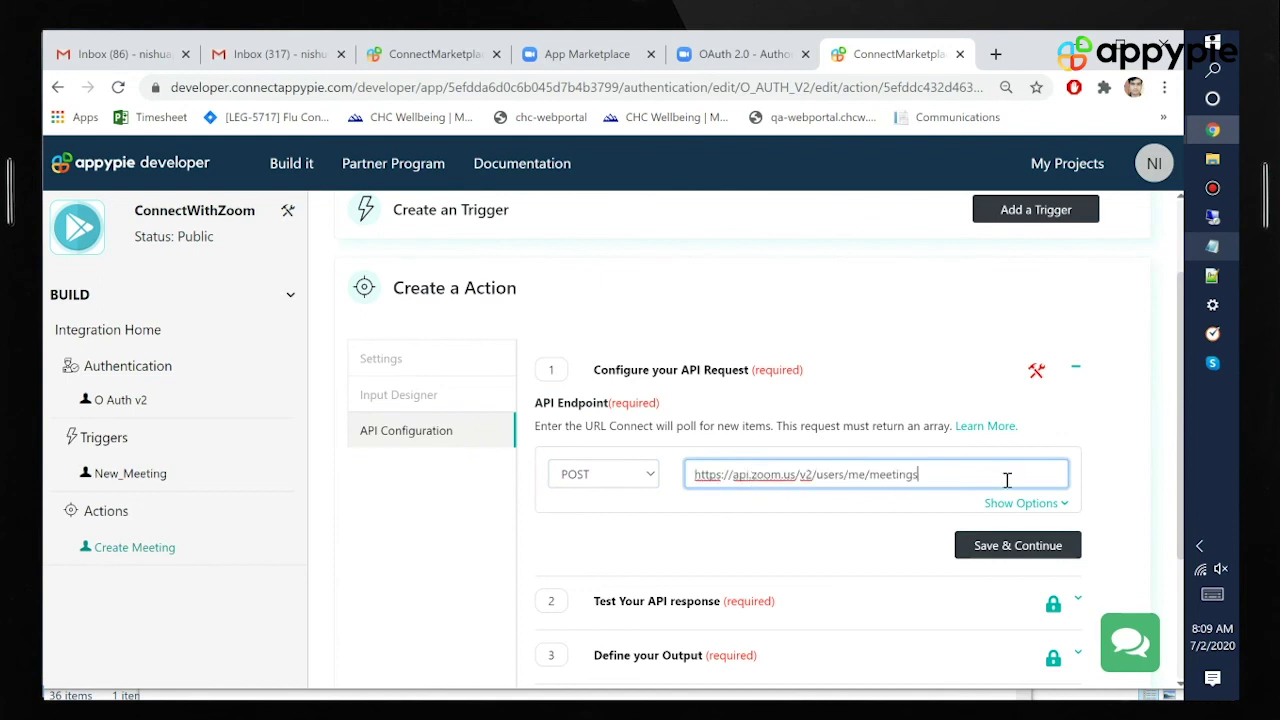
# - Add the URL parameters MeetingStartTime with value 9:00AM and Duration with value 1Hour, and save the action's API request
pyautogui.click(830, 541)
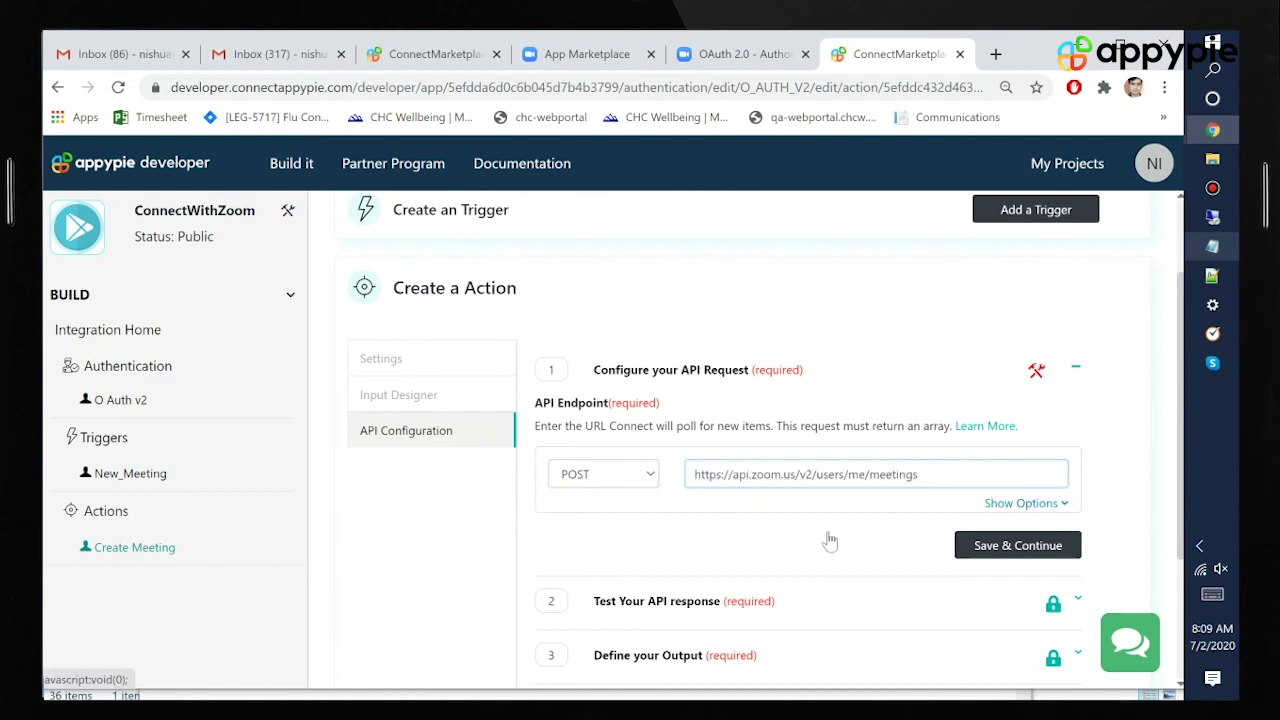
pyautogui.scroll(-1, 805, 548)
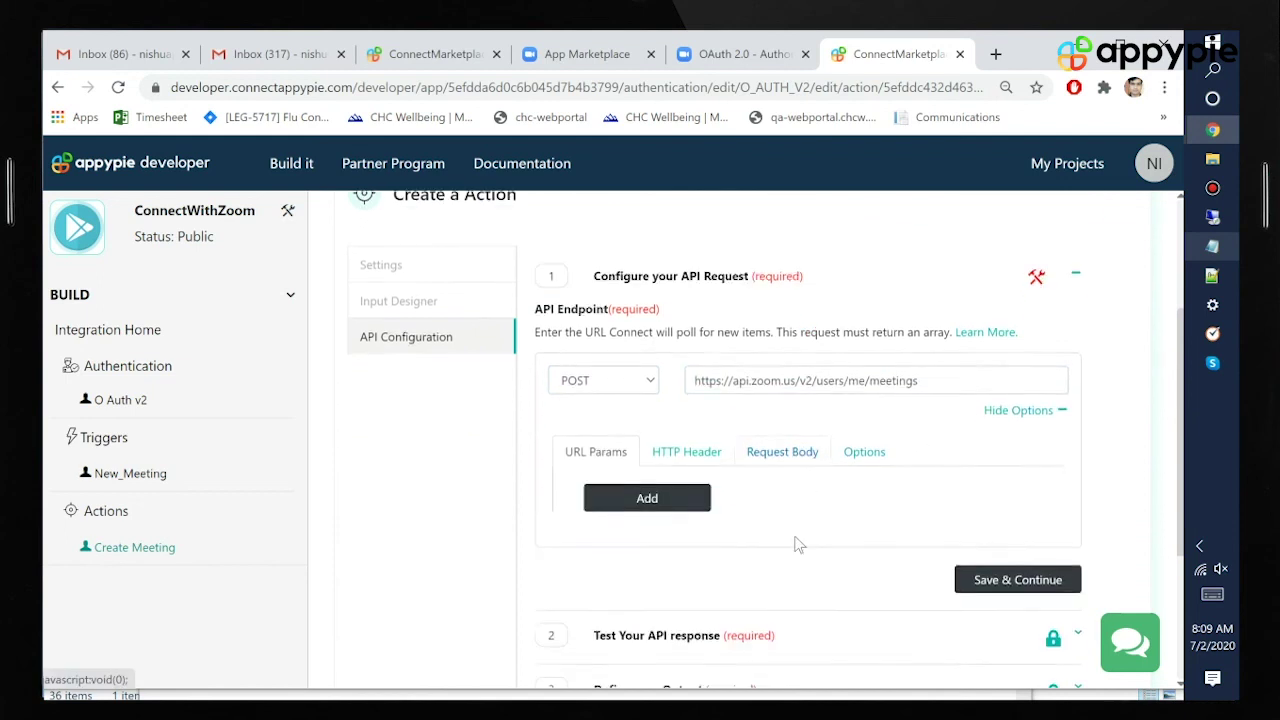
pyautogui.click(703, 453)
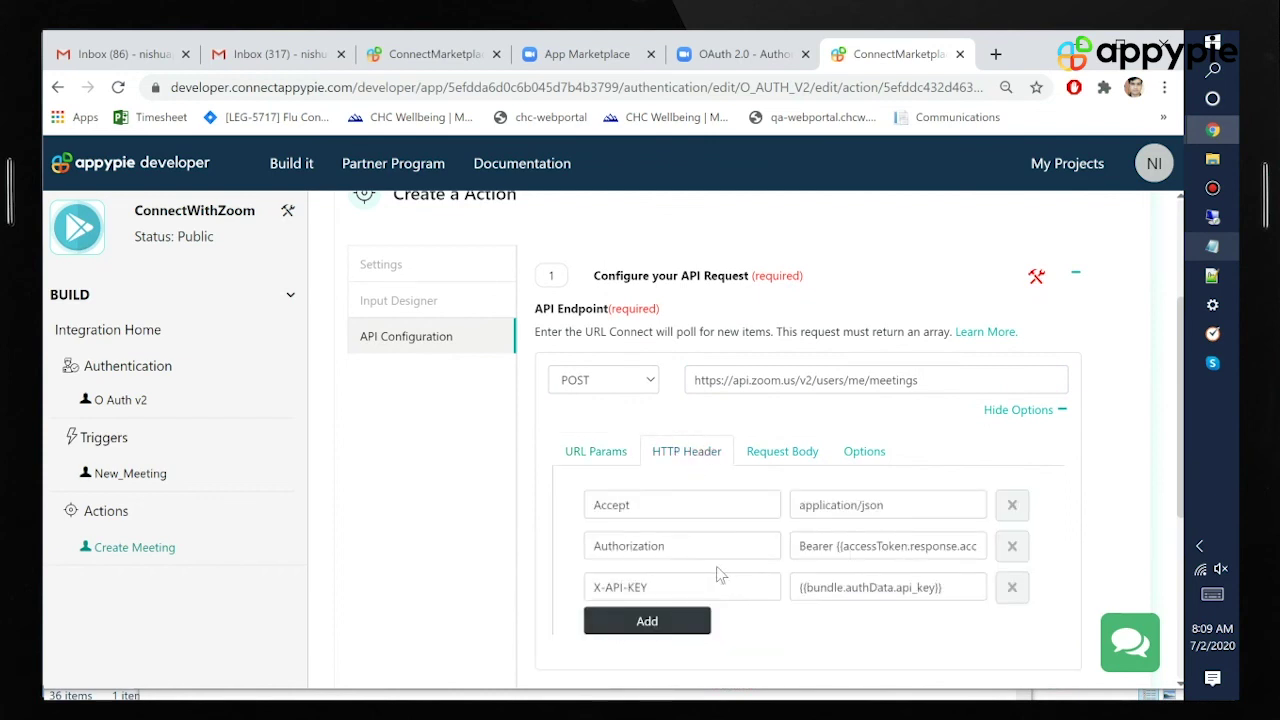
pyautogui.click(784, 452)
pyautogui.click(597, 458)
pyautogui.click(646, 496)
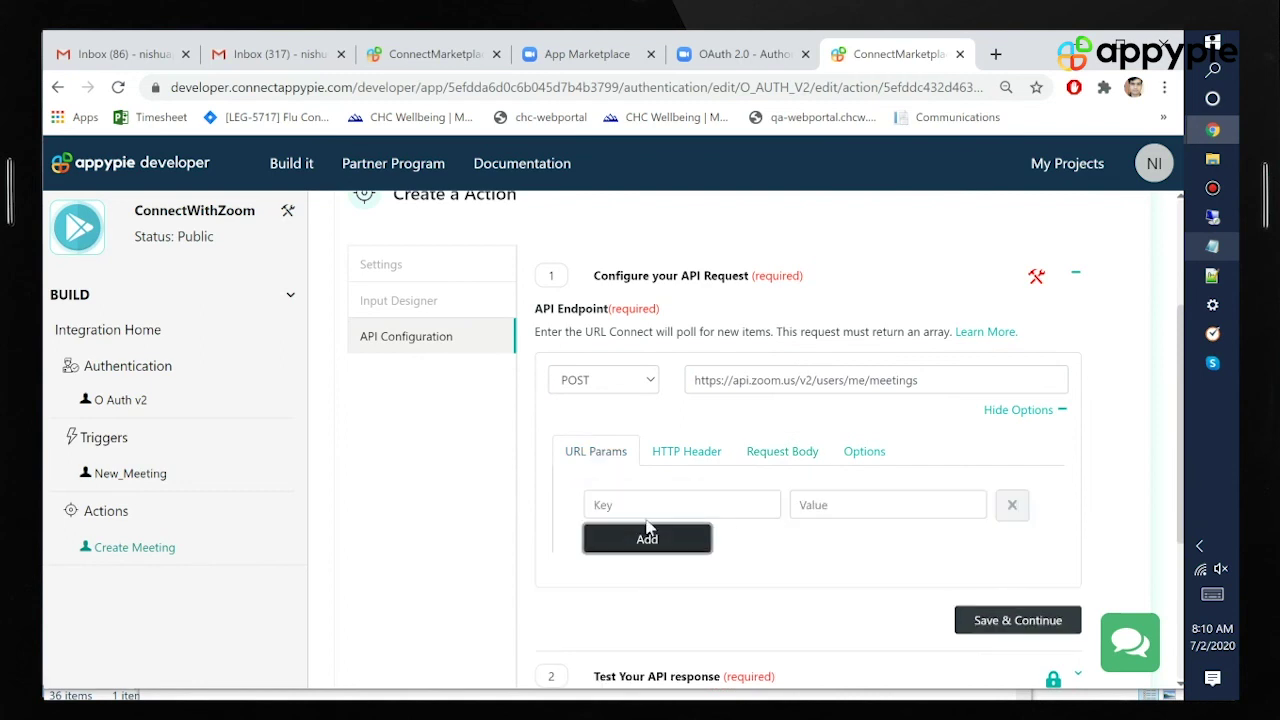
pyautogui.click(643, 505)
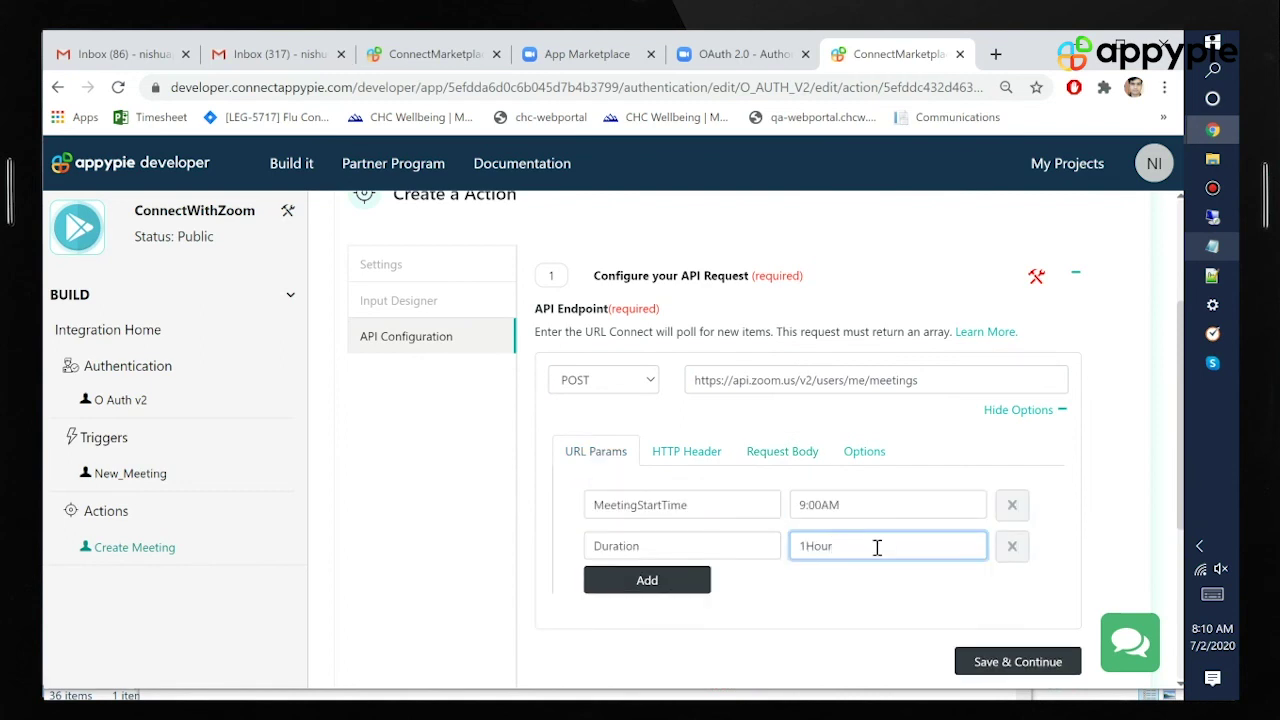
pyautogui.click(978, 668)
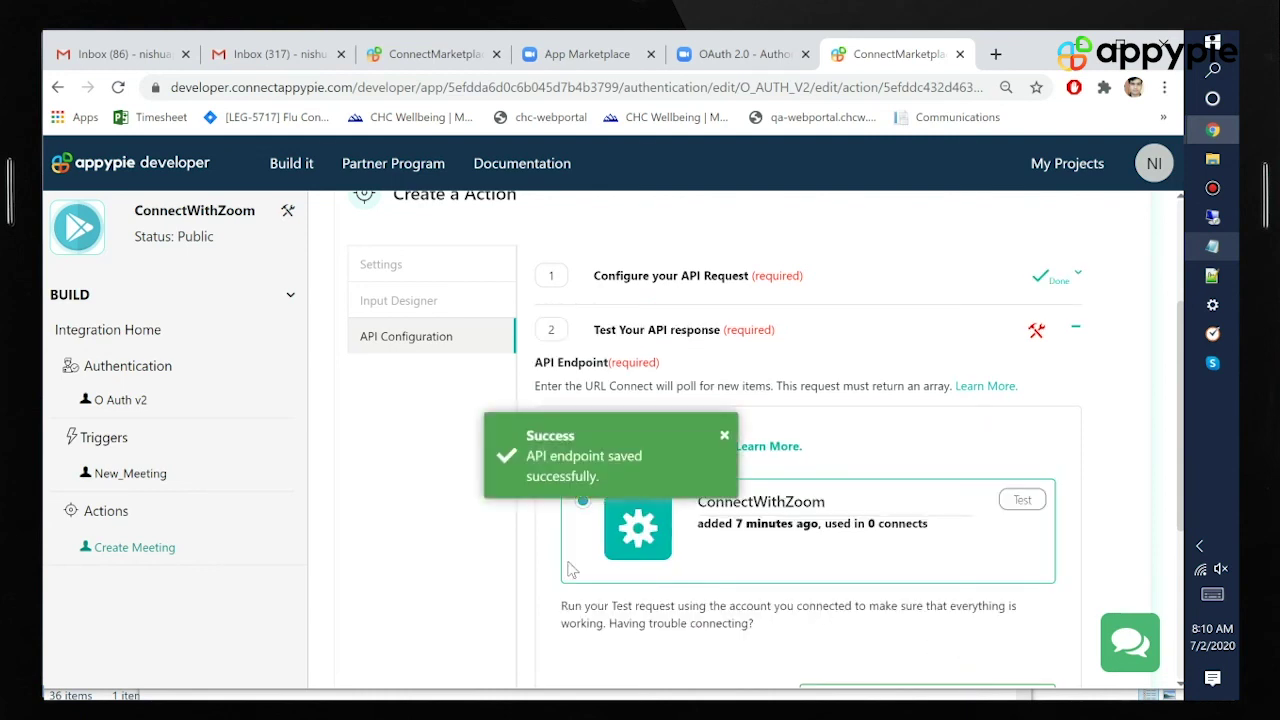
# - Test the ConnectWithZoom account and run the Create Meeting action's API test with it to continue
pyautogui.click(1021, 501)
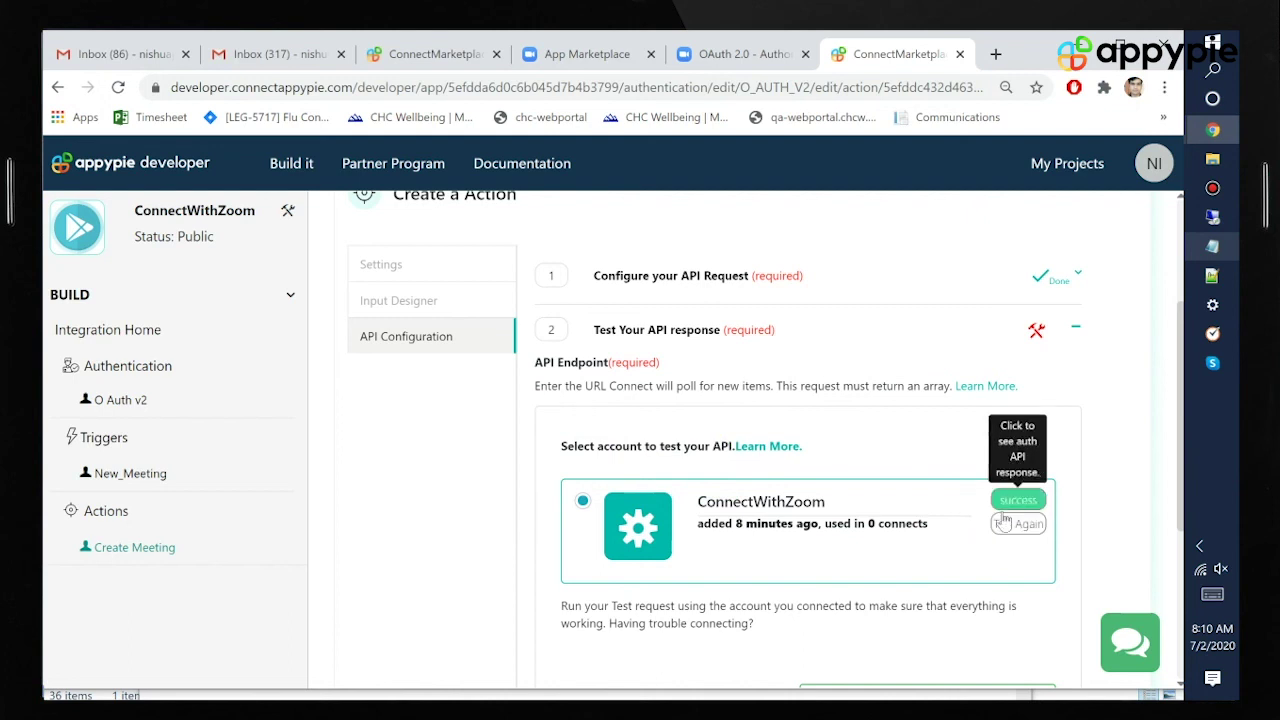
pyautogui.scroll(-2, 900, 550)
pyautogui.click(900, 511)
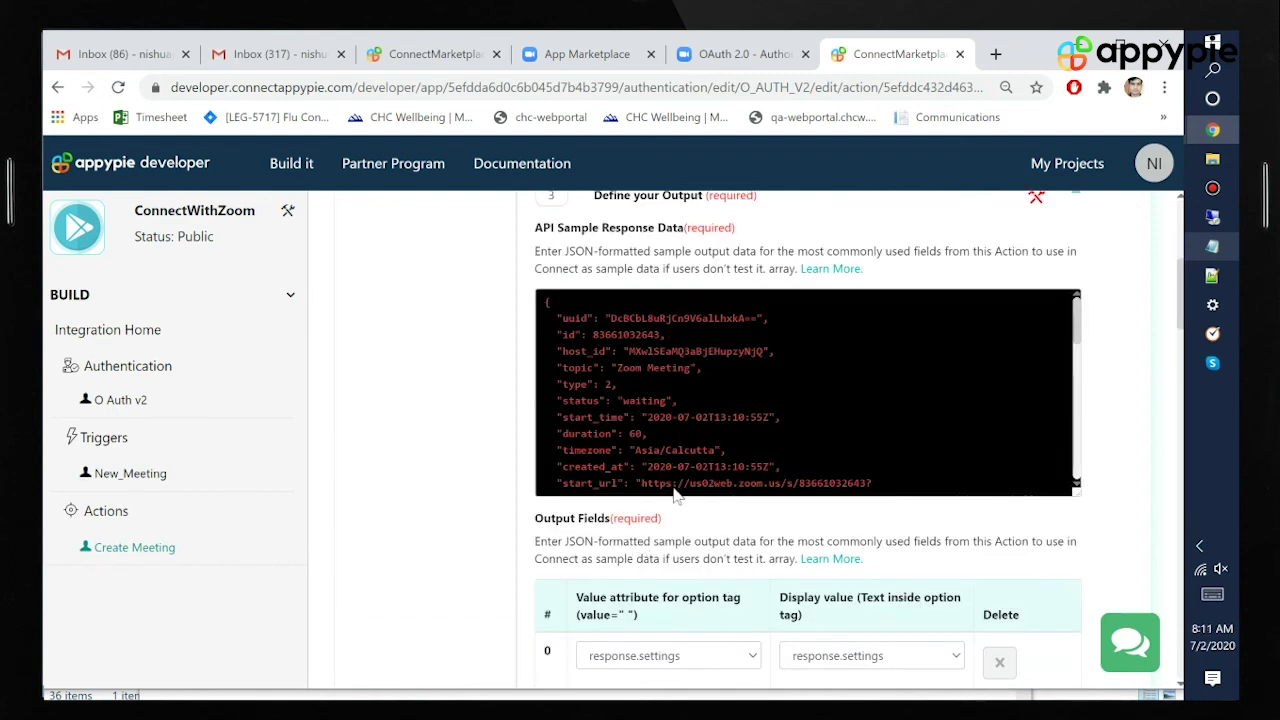
# - Review the Create Meeting action's sample response and output fields, and save the output fields
pyautogui.scroll(-8, 836, 580)
pyautogui.scroll(-10, 836, 580)
pyautogui.scroll(-5, 836, 580)
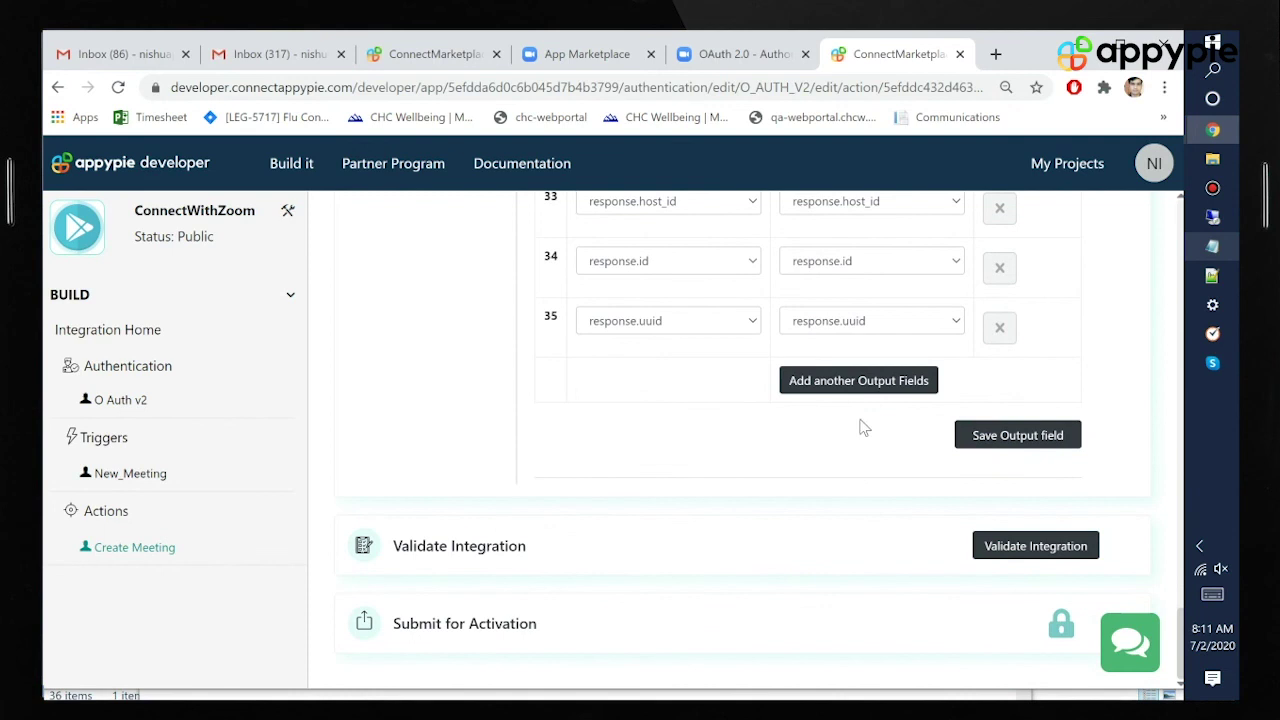
pyautogui.click(985, 436)
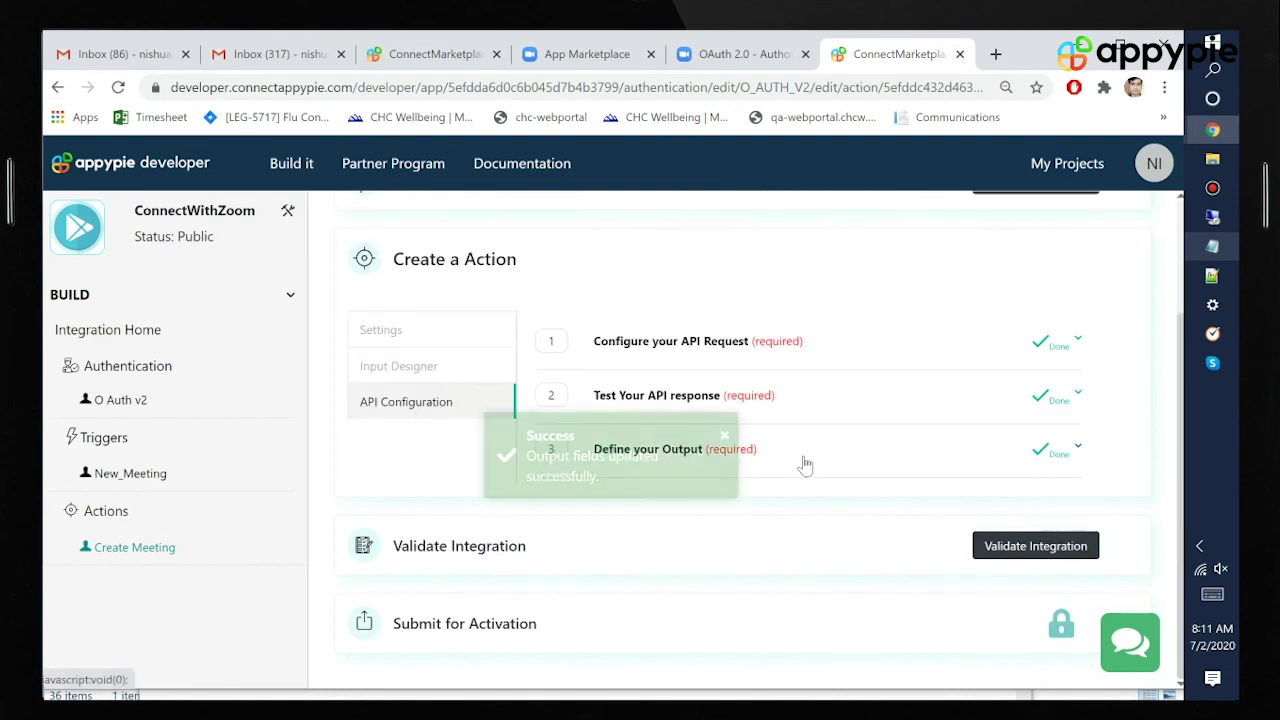
# - Validate the ConnectWithZoom integration and submit it for review
pyautogui.click(1030, 548)
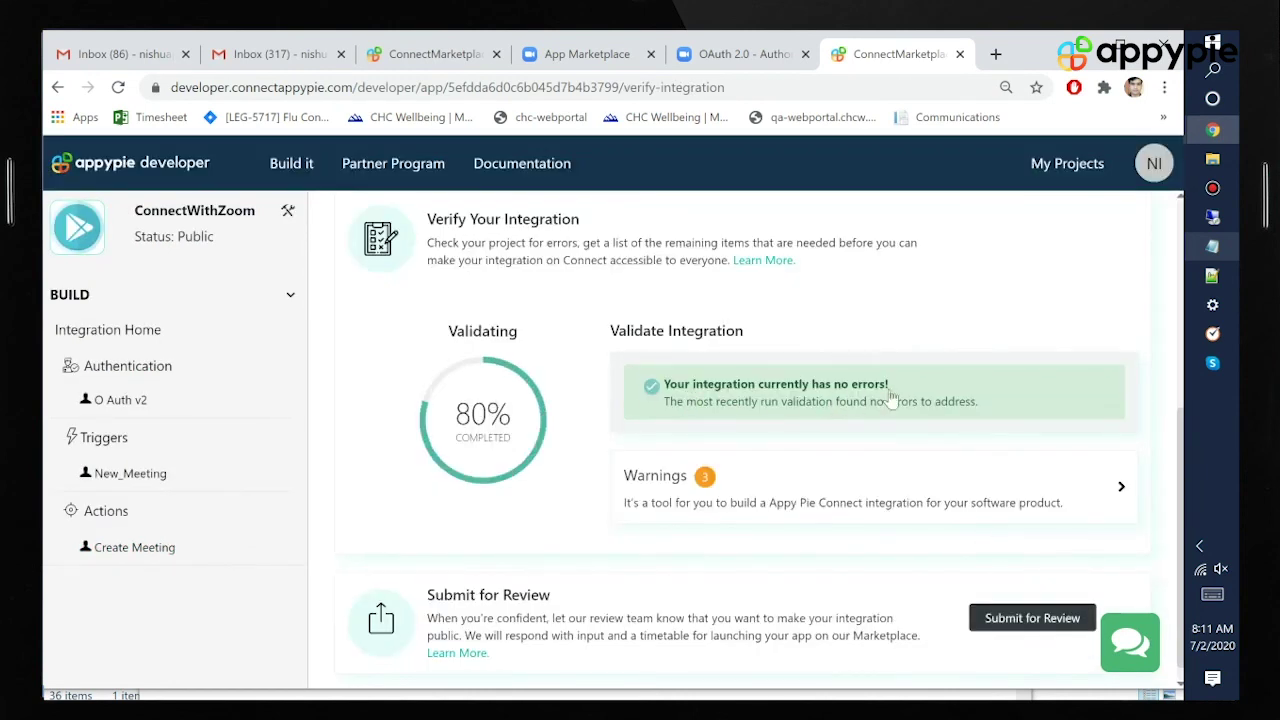
pyautogui.click(1010, 618)
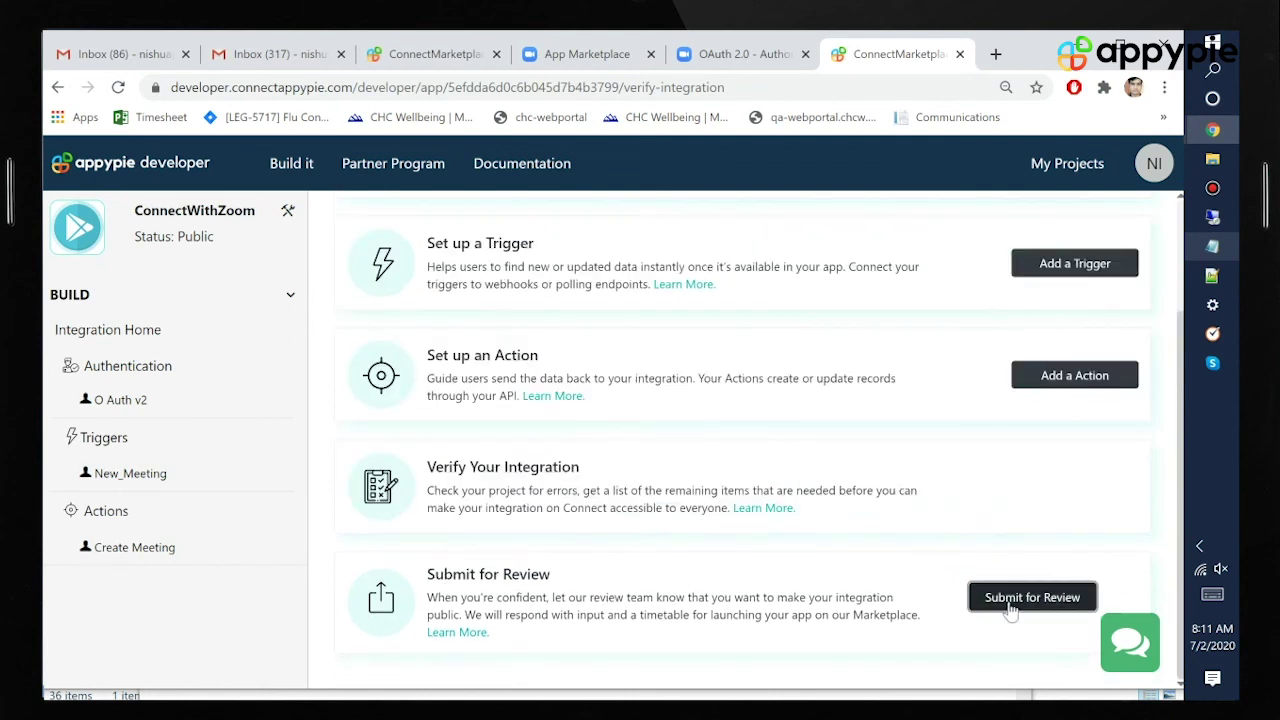